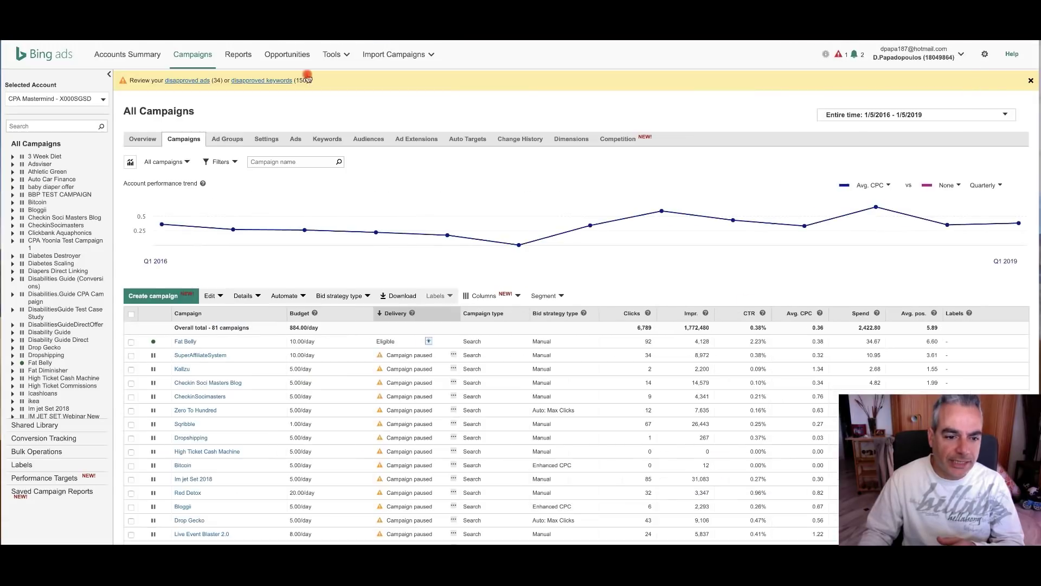
Step: Show all account ads, then the account-wide Overview dashboard, and select the Fat Belly campaign
left_click(189, 343)
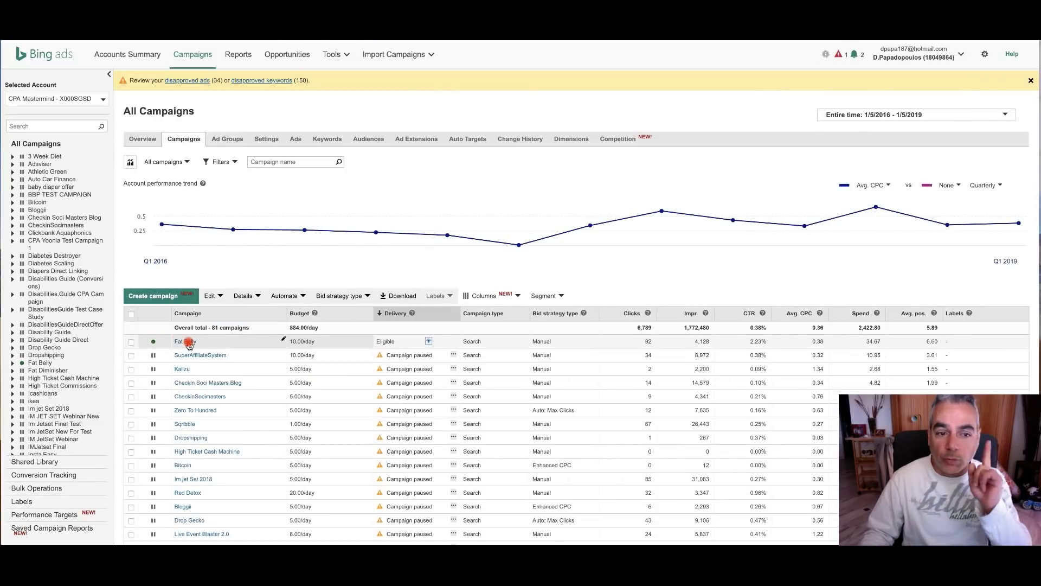
left_click(292, 141)
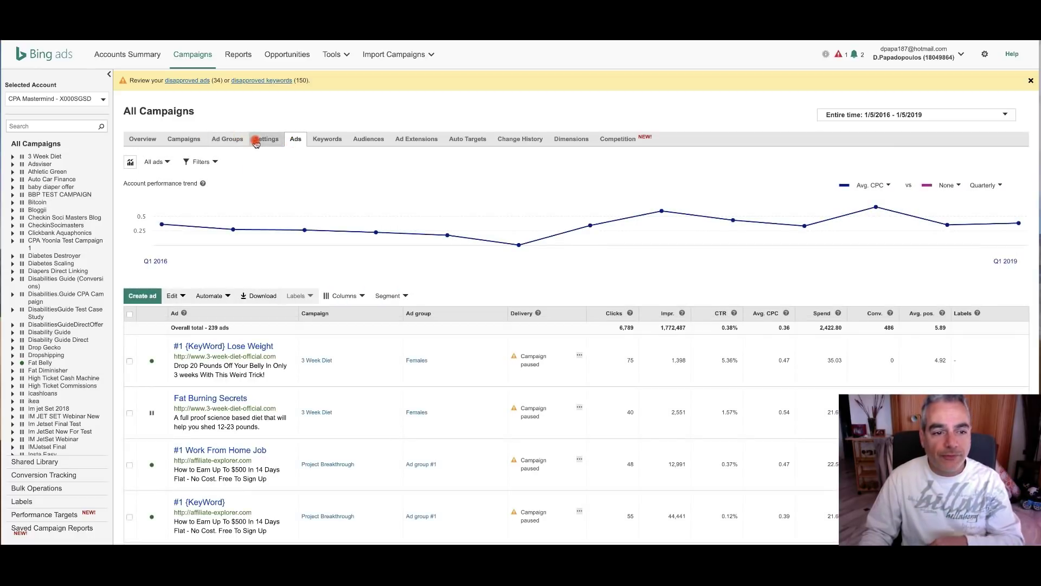
left_click(151, 142)
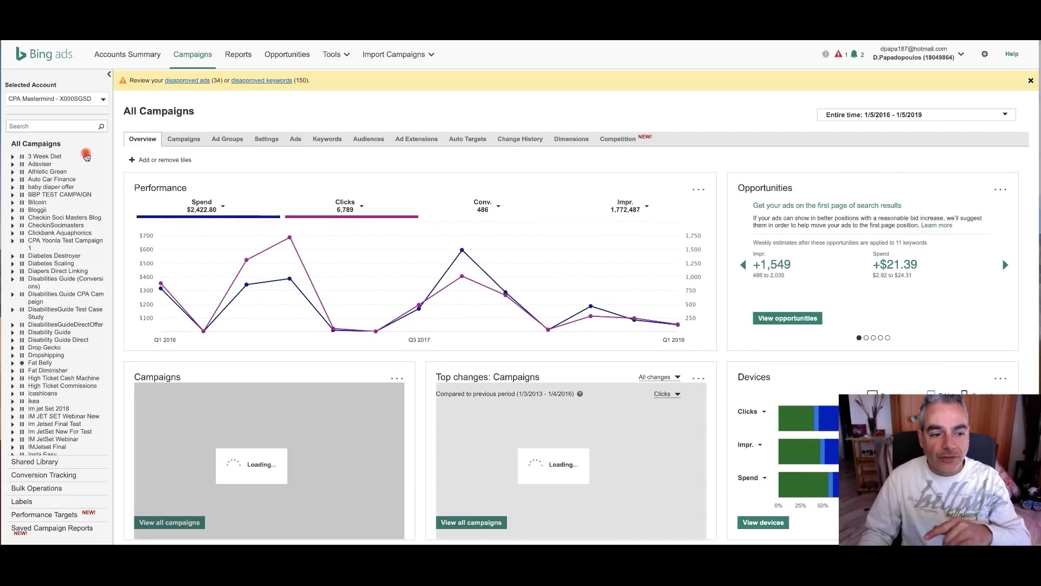
left_click(39, 362)
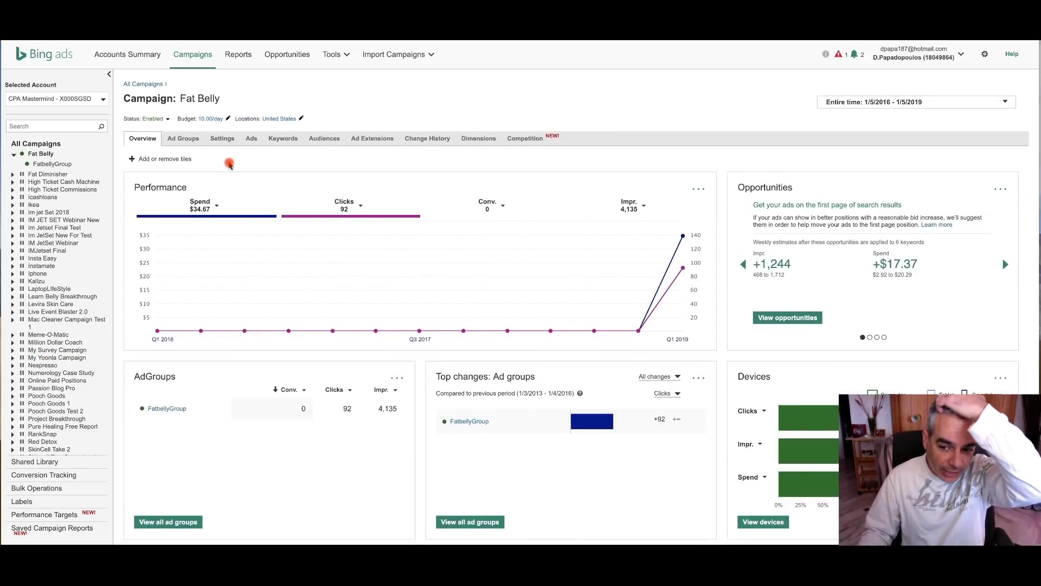
Step: List the Fat Belly campaign's ad, then view its 56 Broad-match keywords bid at 0.62
scroll(227, 163, "down", 4)
scroll(226, 163, "up", 4)
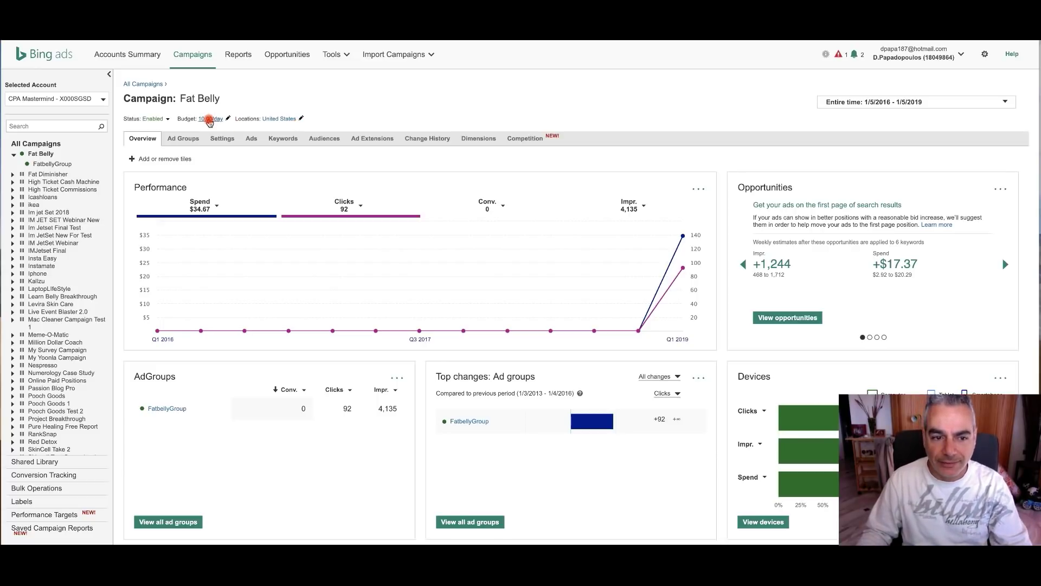
left_click(251, 139)
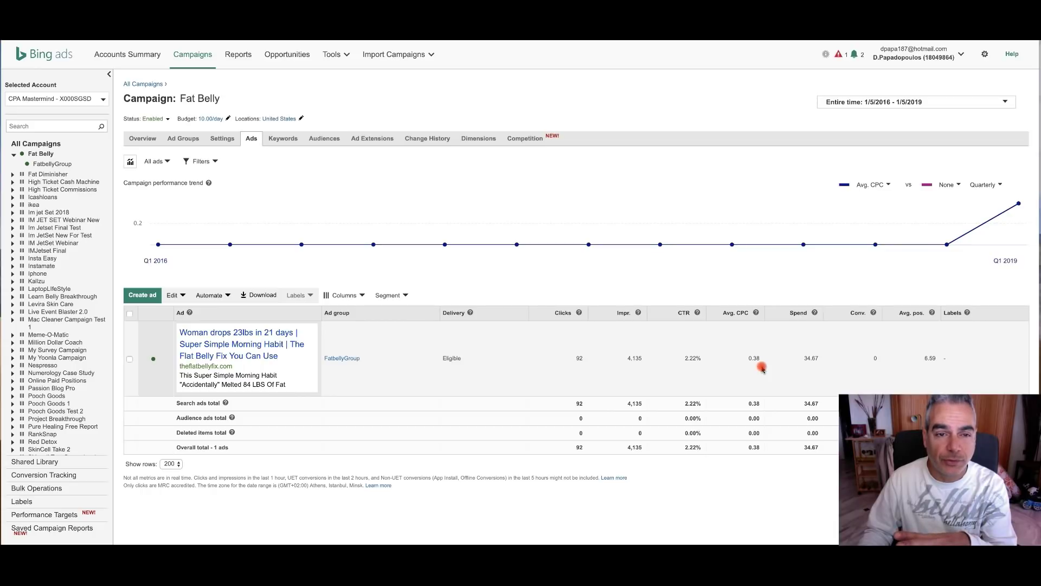
left_click(276, 138)
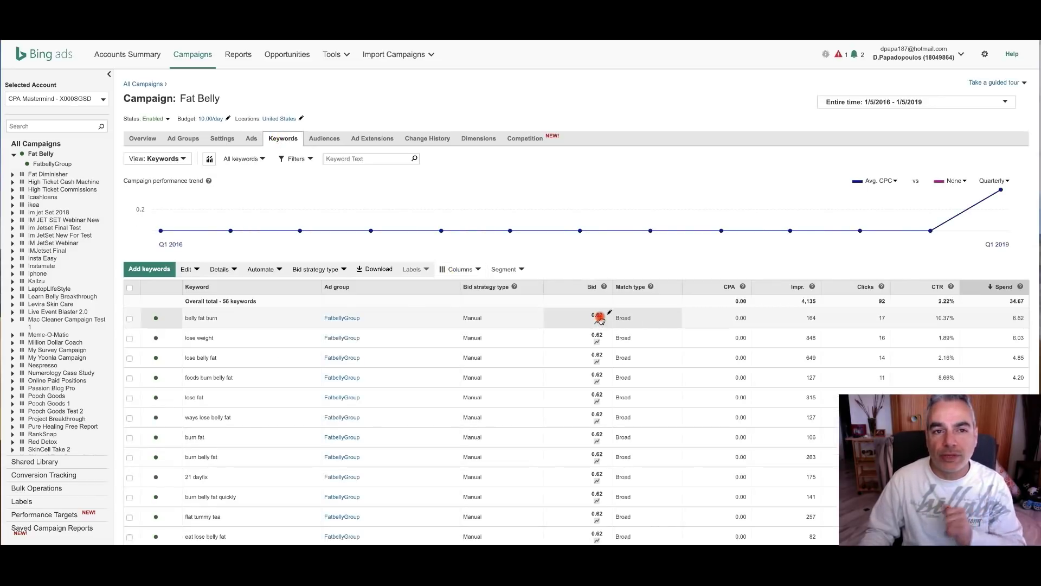
Step: Return to the Fat Belly ad list, then show its overview with $34.67 spend and 92 clicks
left_click(252, 138)
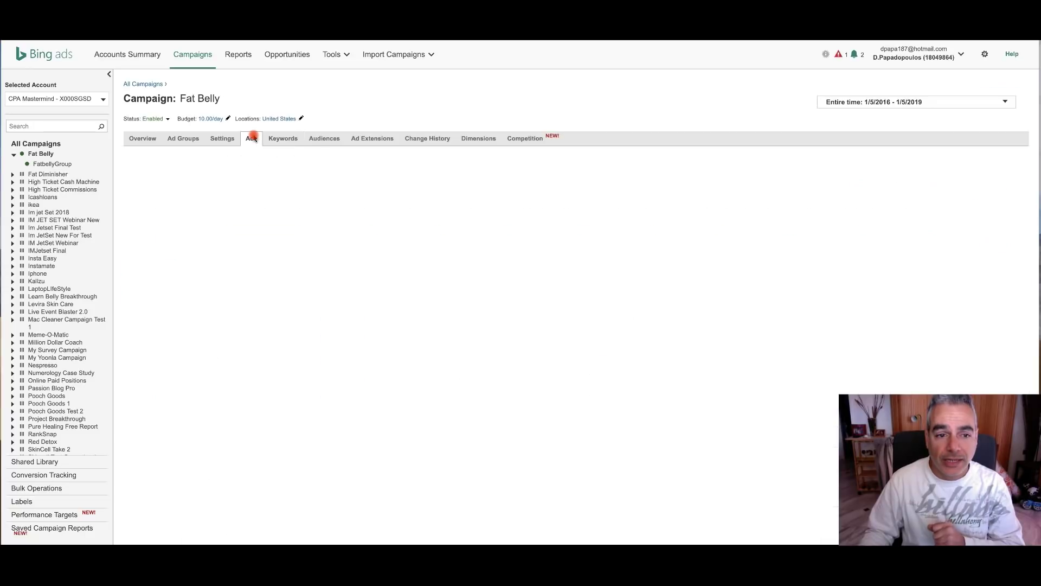
mouse_move(282, 244)
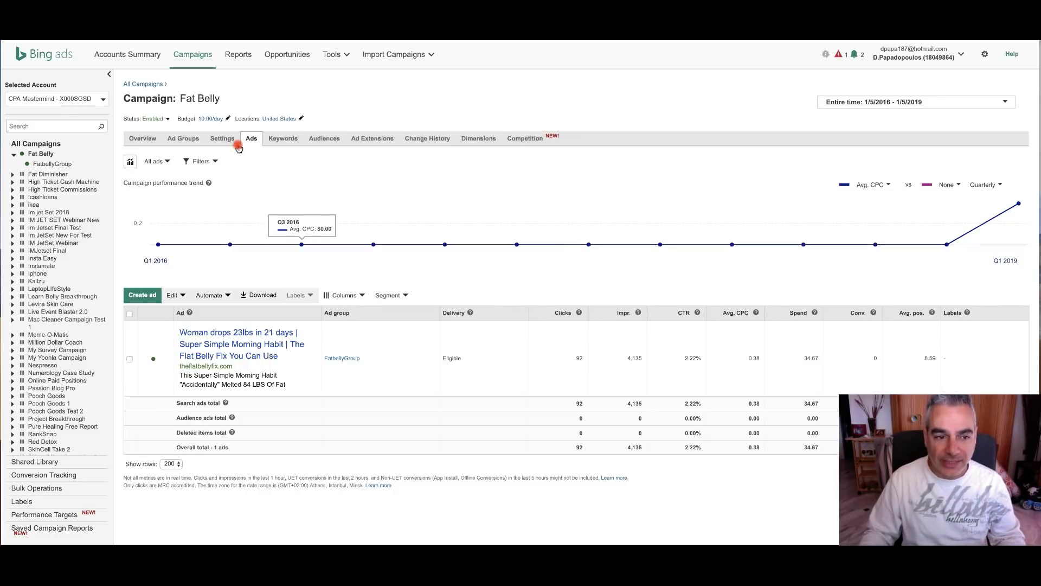
left_click(155, 139)
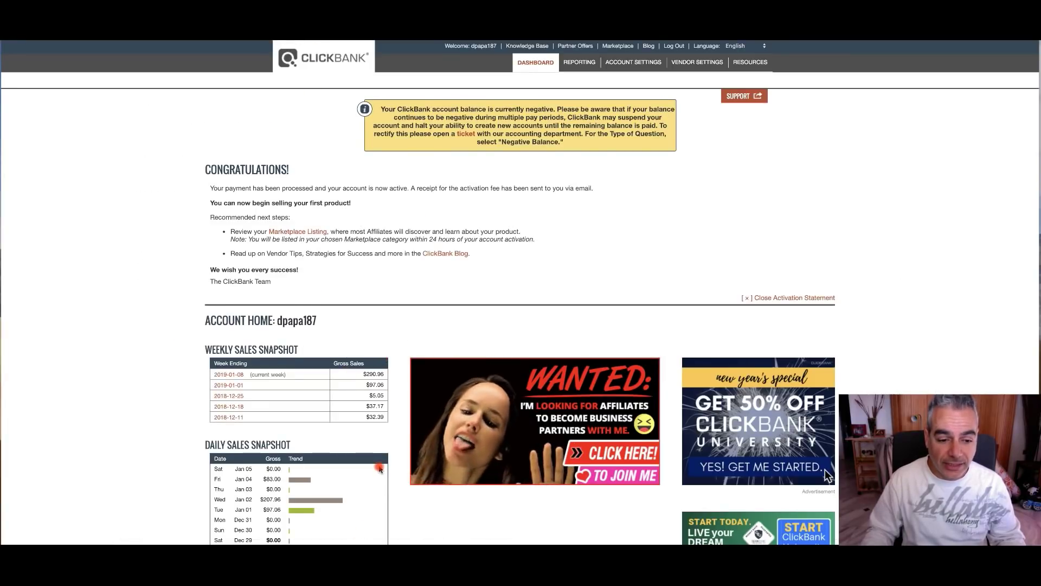
Step: Scroll through the ClickBank dashboard showing $290.96 gross sales for the week
scroll(380, 468, "down", 1)
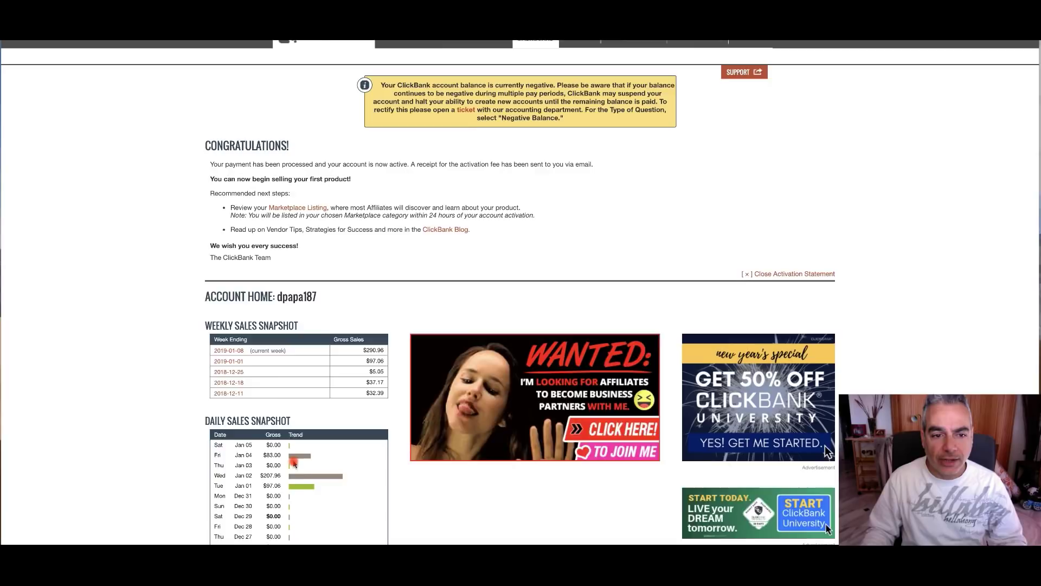
scroll(293, 463, "up", 1)
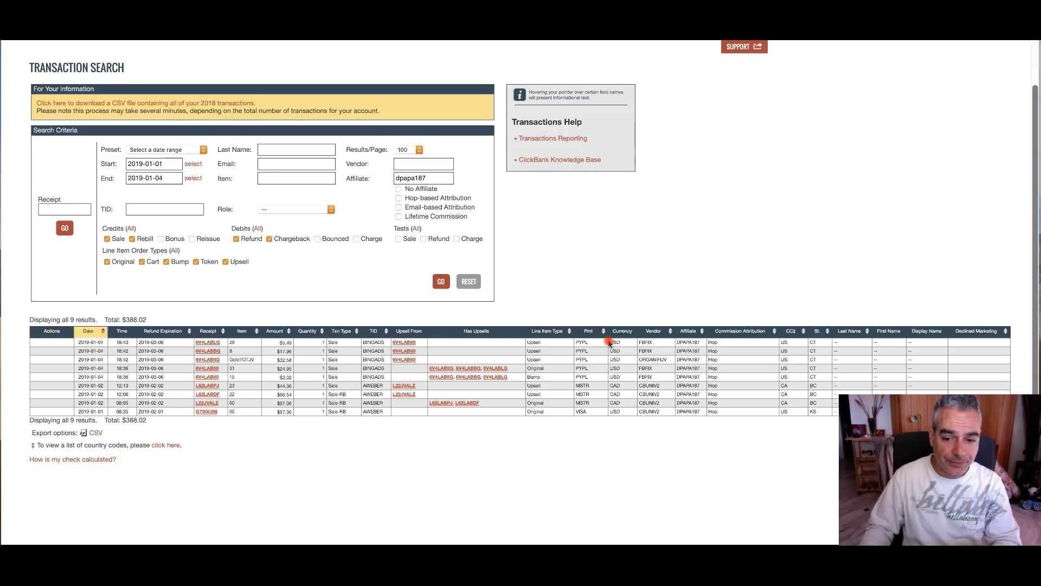
double_click(645, 342)
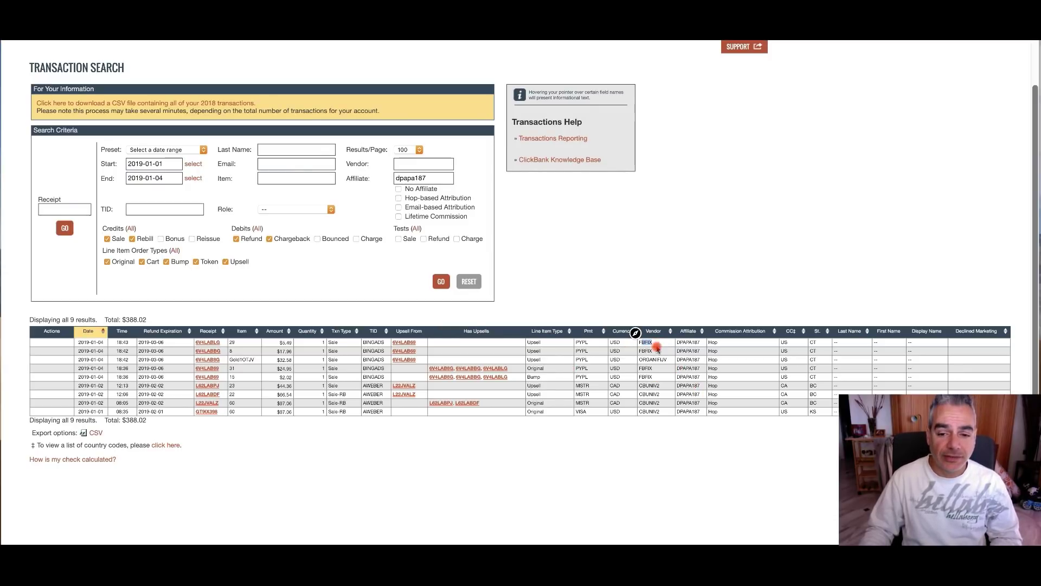
left_click(646, 366)
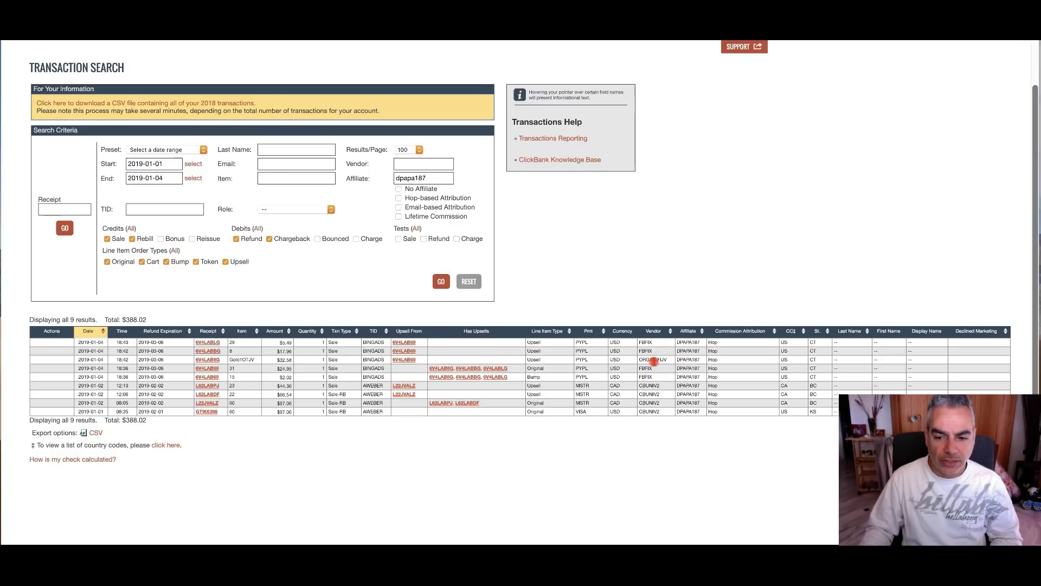
left_click_drag(672, 361, 648, 359)
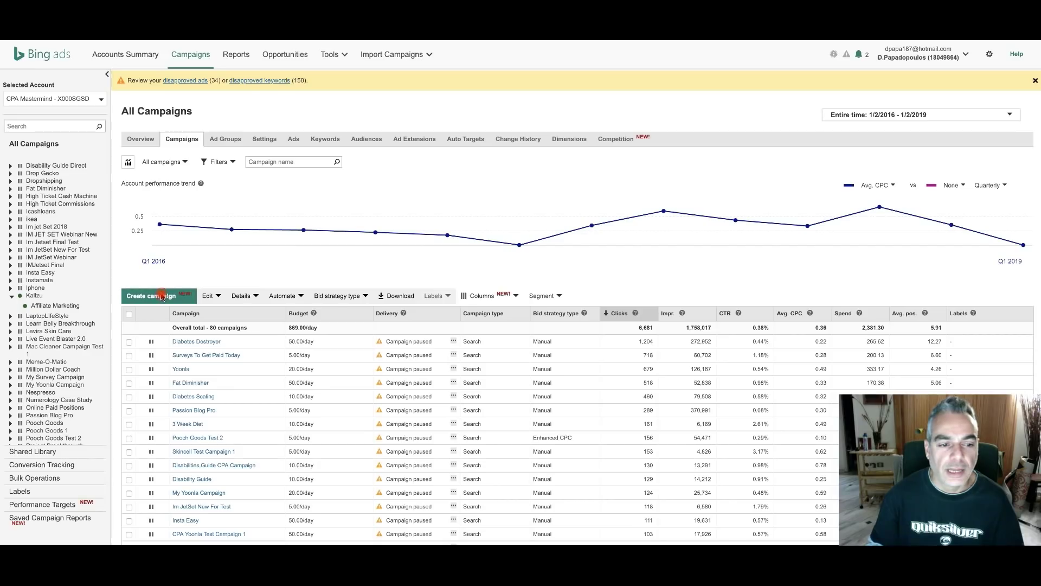
Step: Start creating a new Bing Ads campaign
left_click(161, 297)
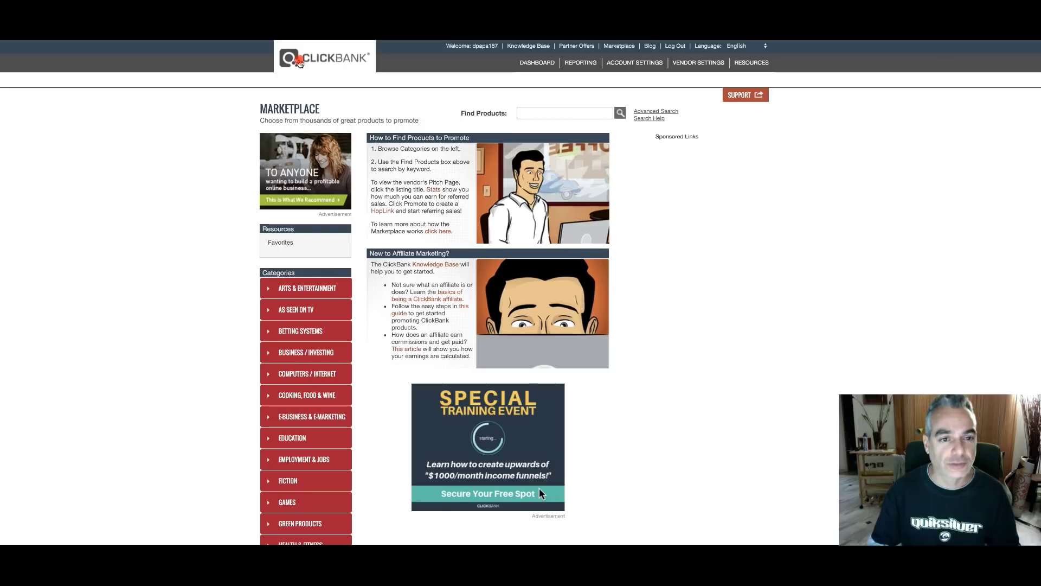
Step: Log back into ClickBank and review the dashboard's $97.06 weekly gross sales snapshot
left_click(300, 60)
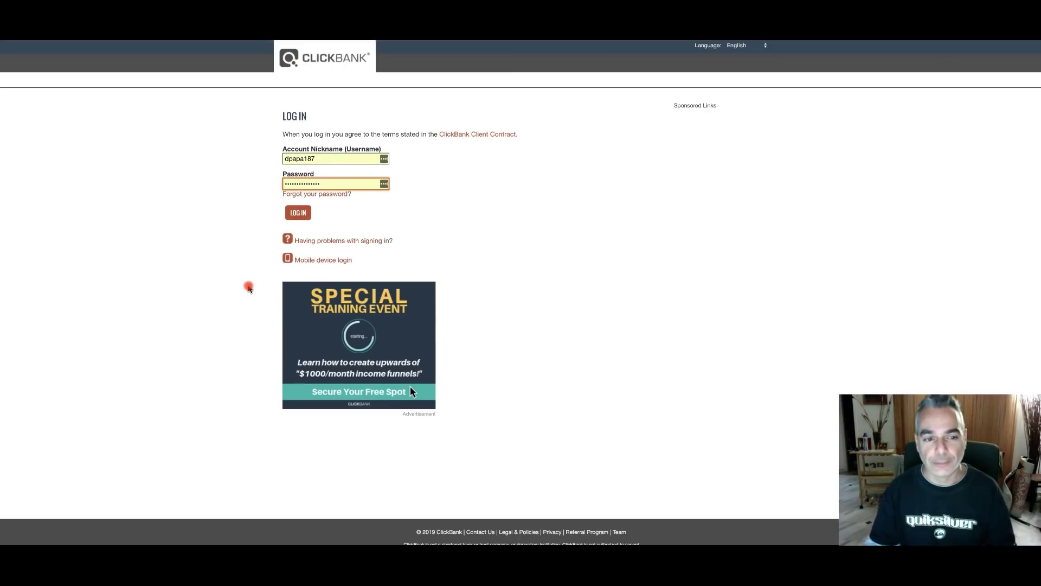
left_click(299, 213)
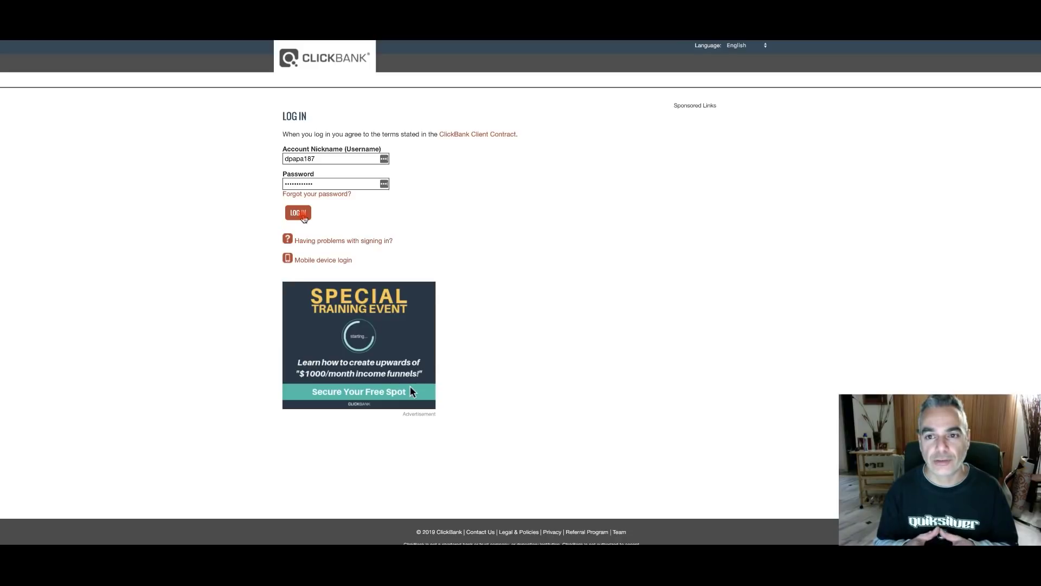
left_click(380, 432)
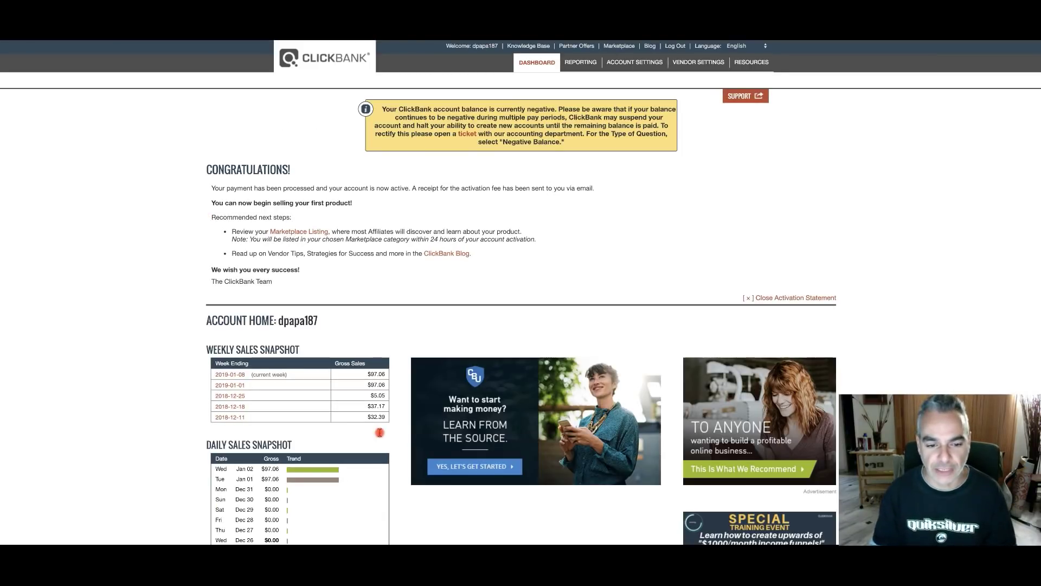
scroll(330, 476, "down", 1)
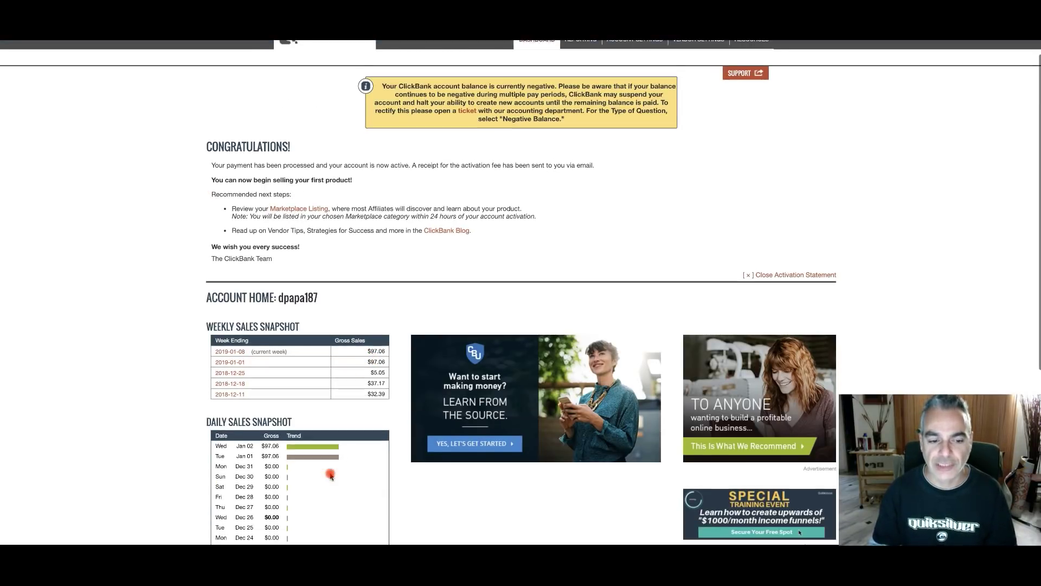
scroll(331, 467, "down", 1)
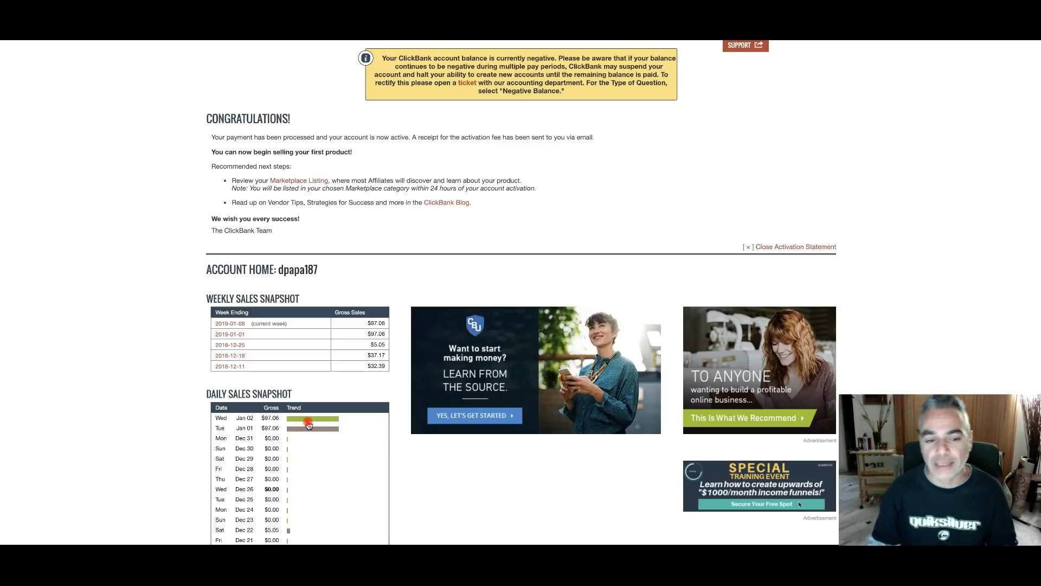
scroll(356, 431, "up", 2)
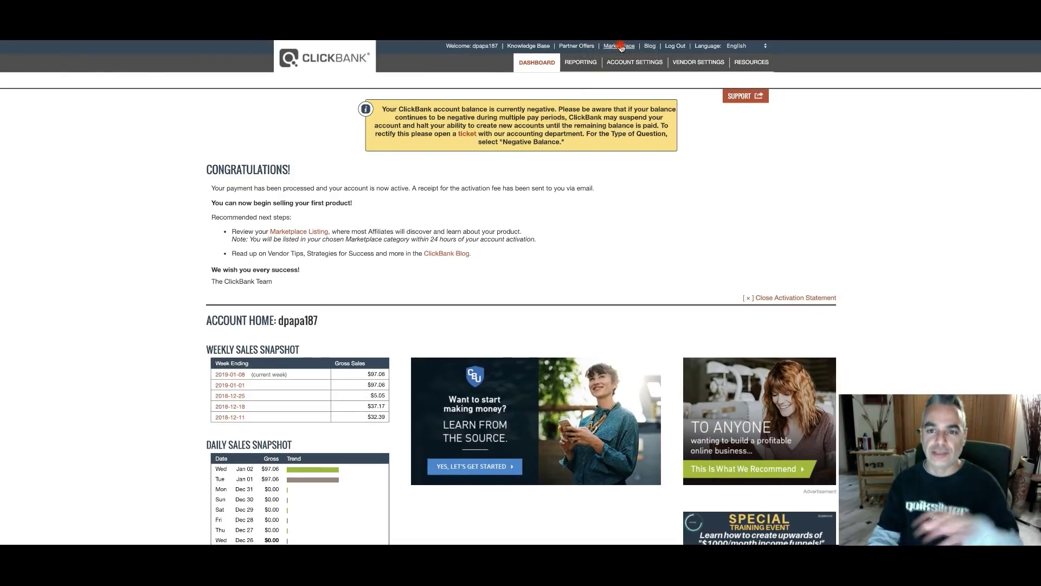
Step: Browse the Marketplace's Health & Fitness category, where Flat Belly Fix ranks first at $33.86 per sale
left_click(621, 46)
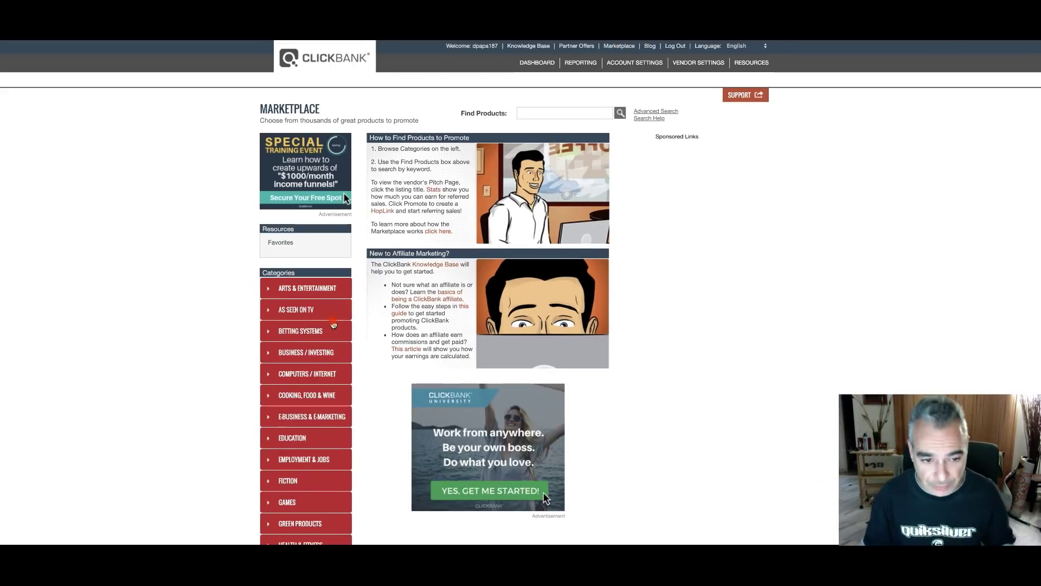
scroll(326, 333, "down", 3)
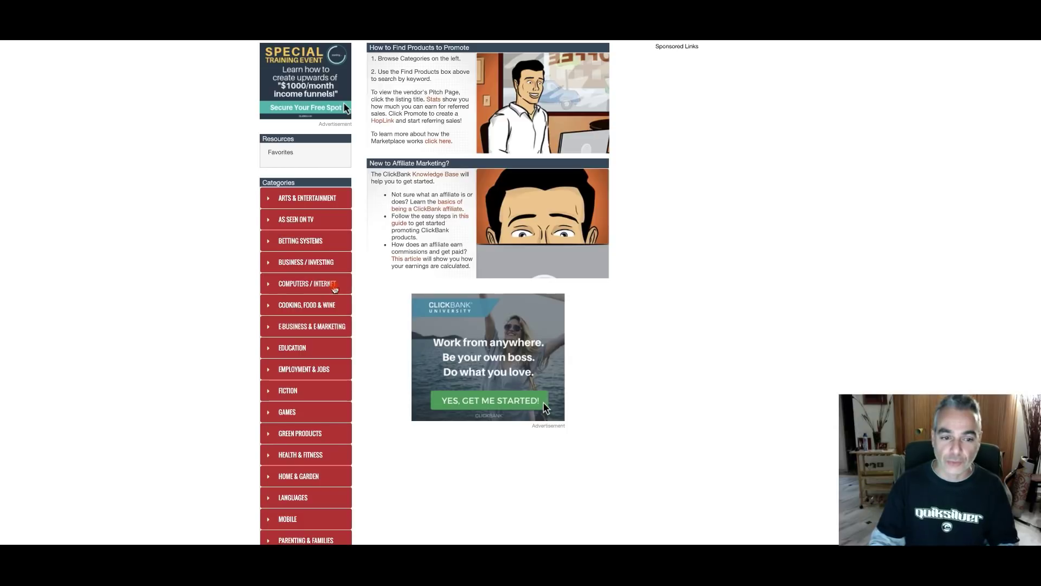
scroll(334, 325, "down", 5)
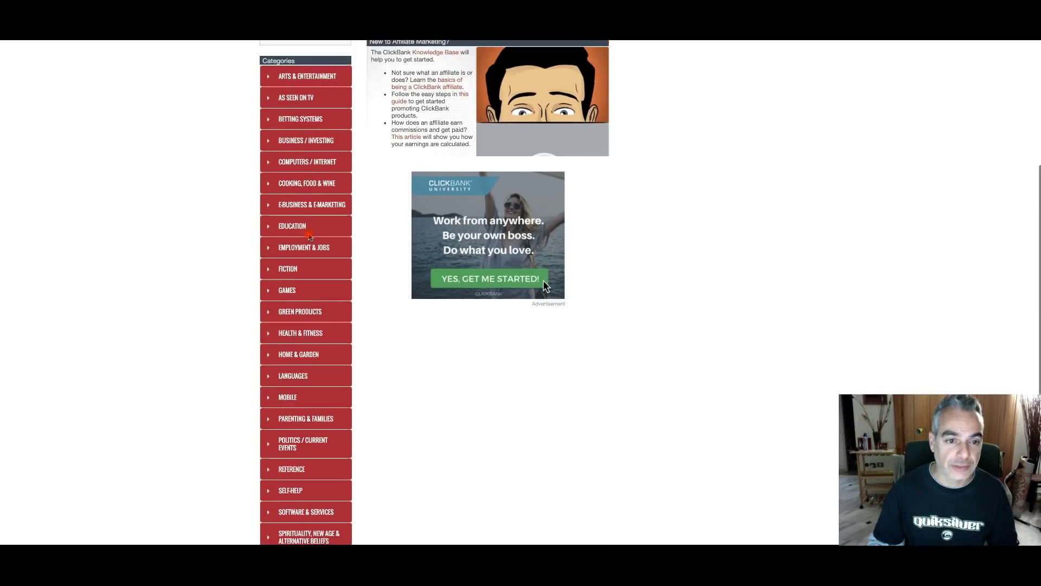
scroll(314, 195, "up", 1)
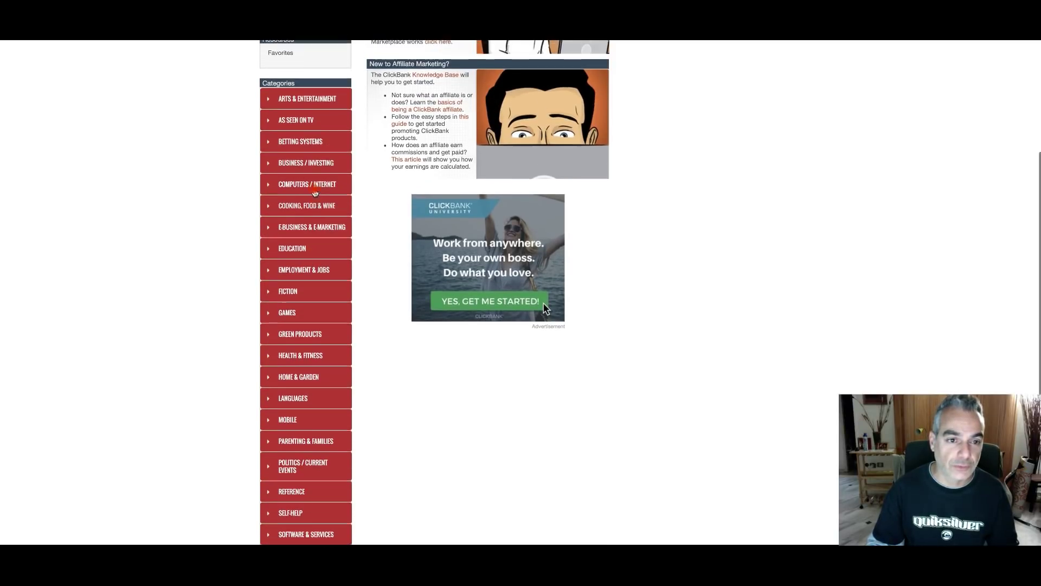
left_click(306, 360)
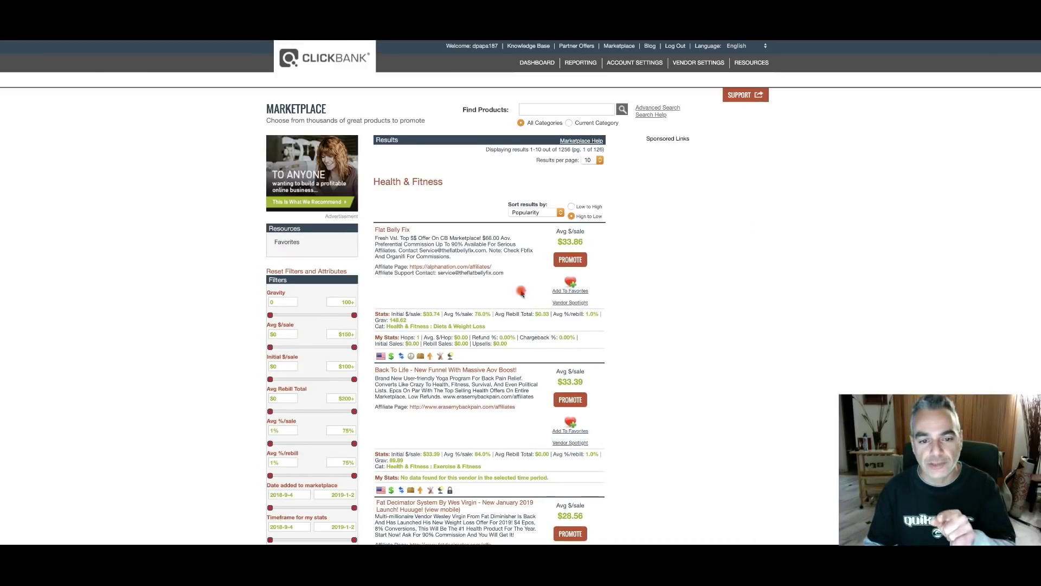
scroll(526, 303, "down", 1)
scroll(525, 303, "down", 1)
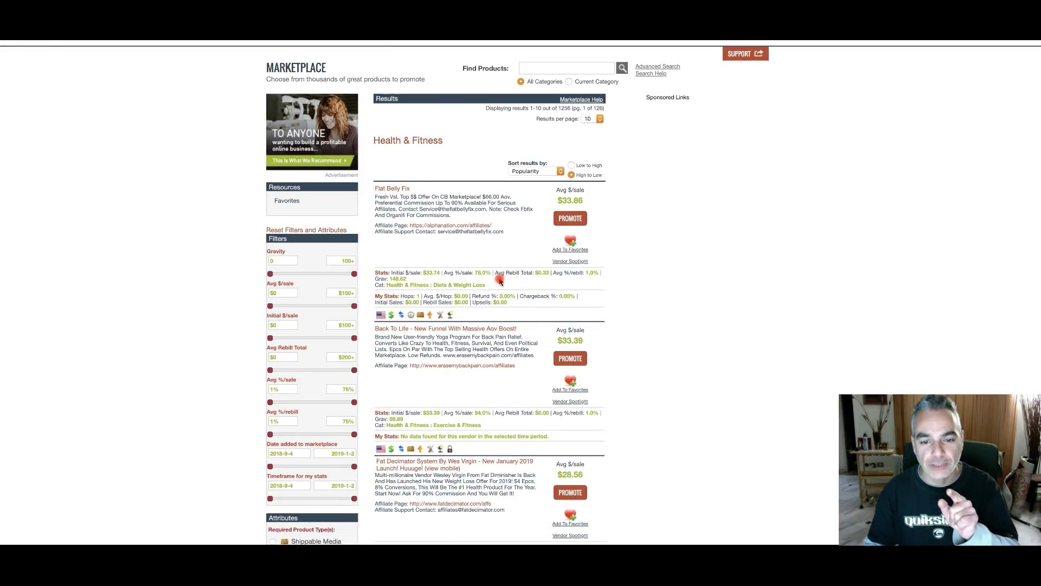
scroll(463, 280, "down", 2)
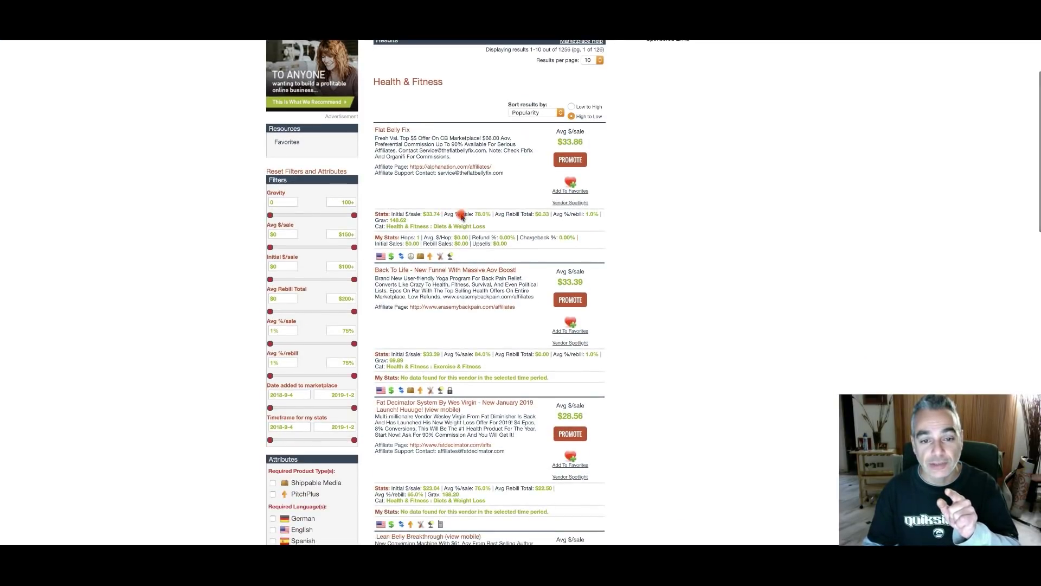
scroll(515, 223, "up", 2)
scroll(760, 236, "up", 1)
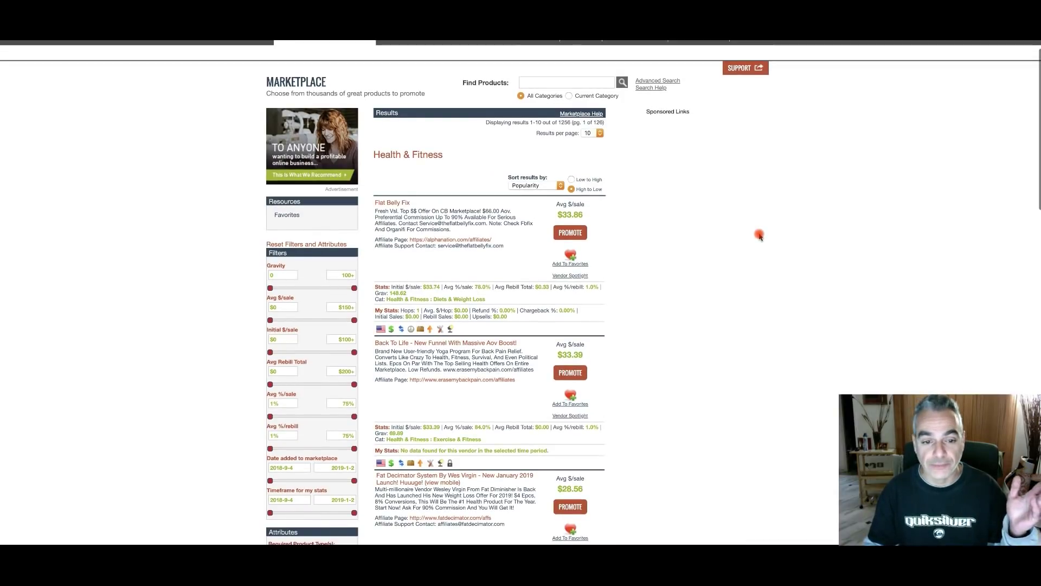
Step: Open Flat Belly Fix's HopLink form and enter tracking ID bingads, fixing the 'bingaads' typo
left_click(568, 235)
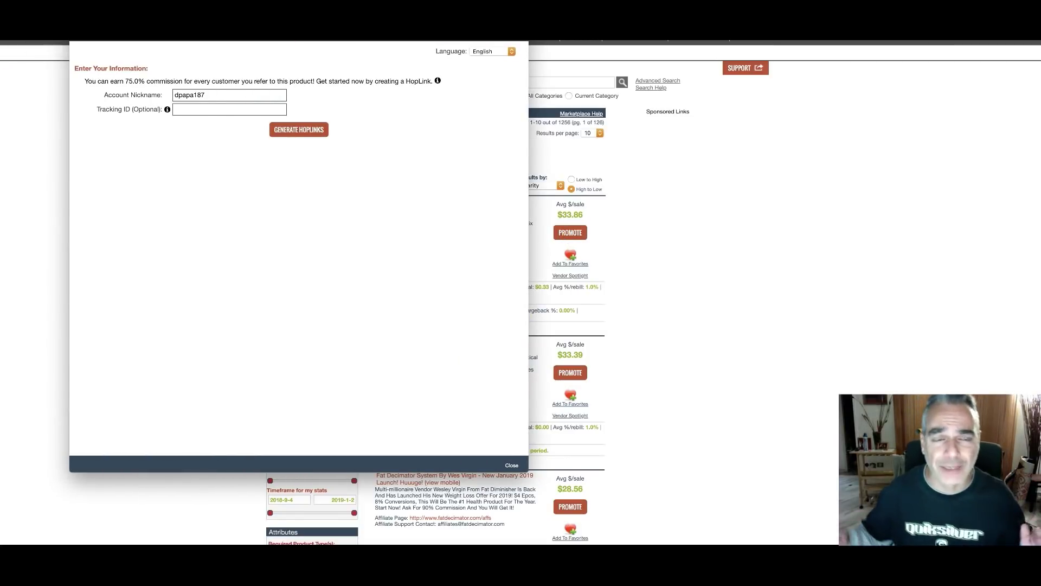
left_click(205, 106)
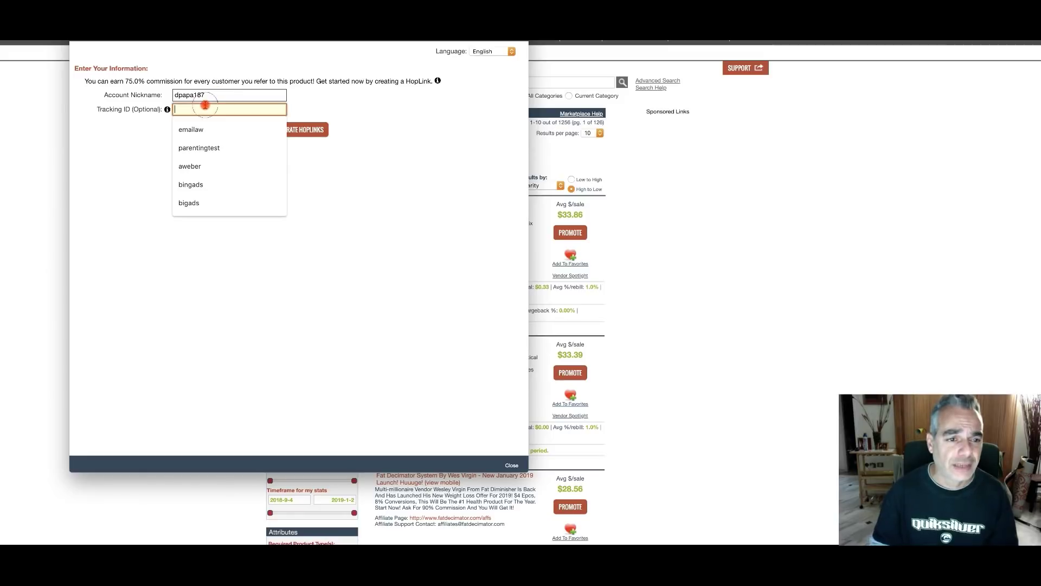
type("binga")
type("ads")
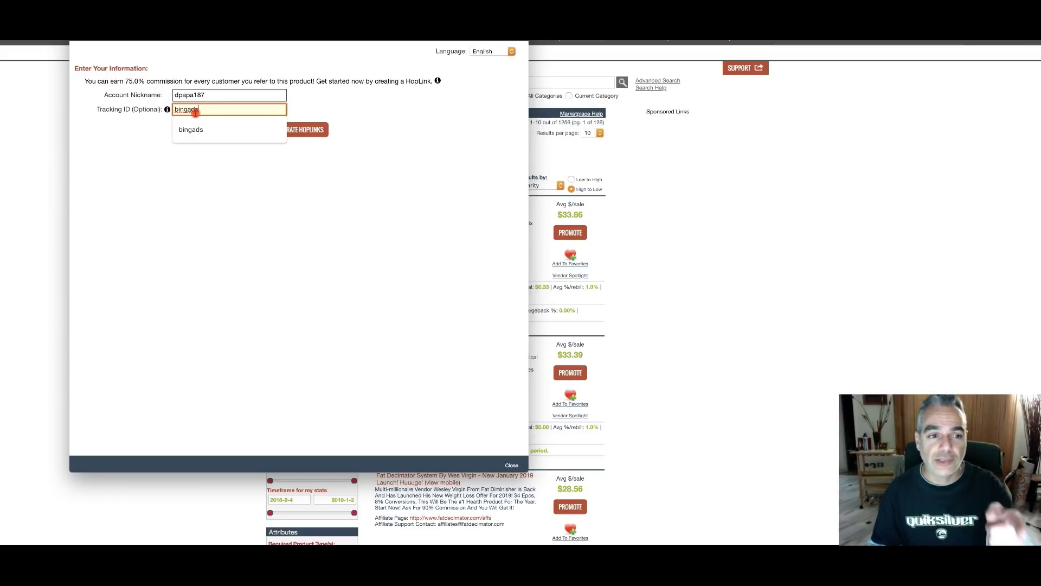
left_click_drag(199, 109, 175, 109)
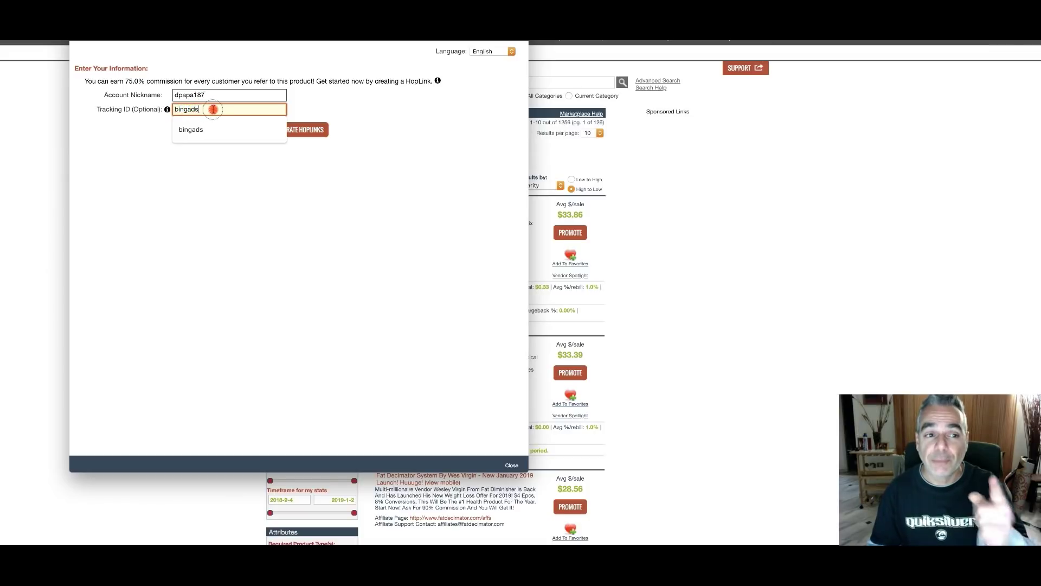
left_click(321, 110)
Step: Generate the encrypted HopLink and examine its ?tid=BINGADS tracking parameter
left_click(306, 133)
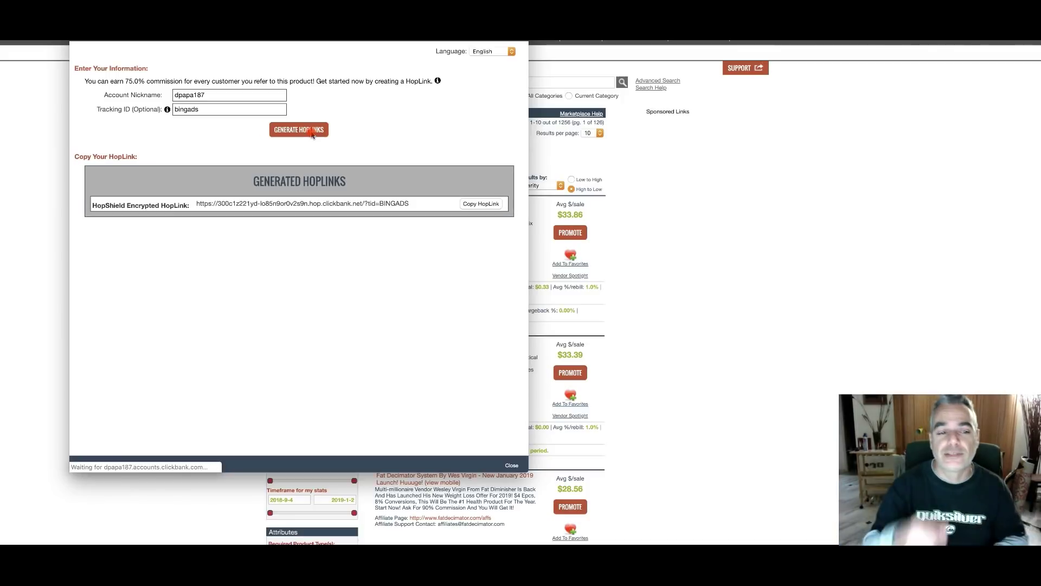
left_click(482, 204)
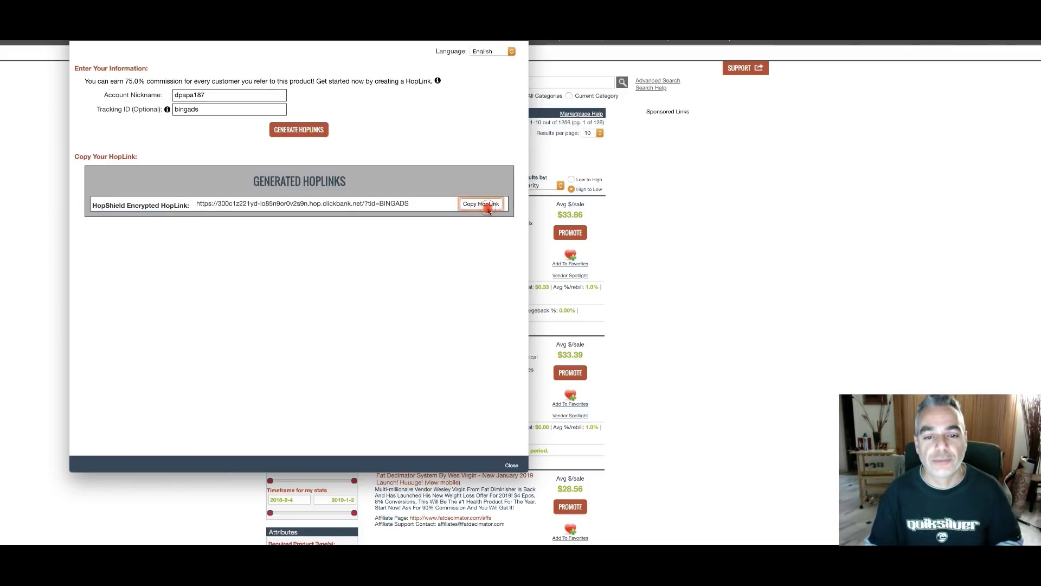
left_click_drag(422, 205, 365, 206)
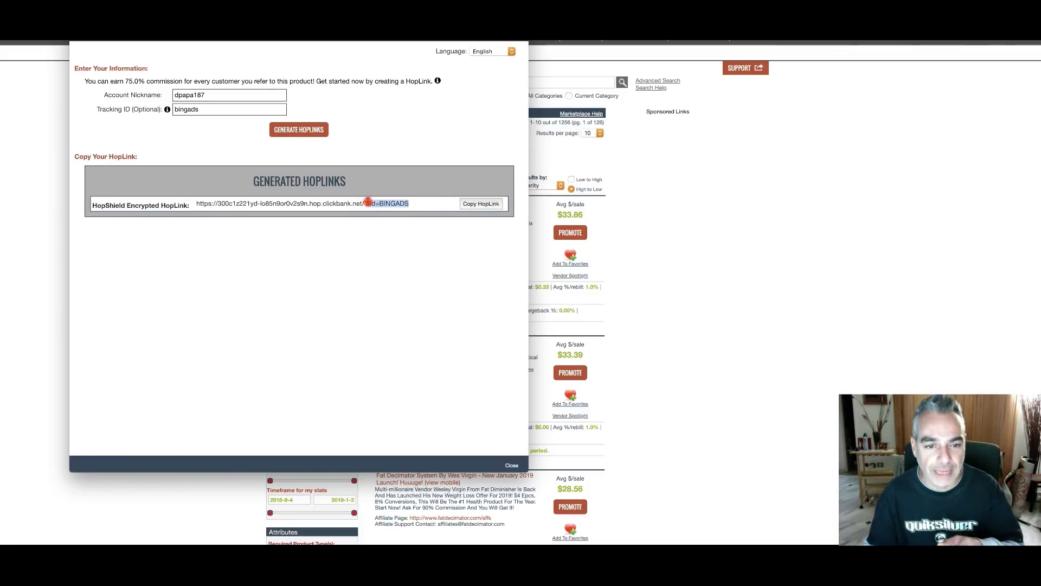
left_click(365, 204)
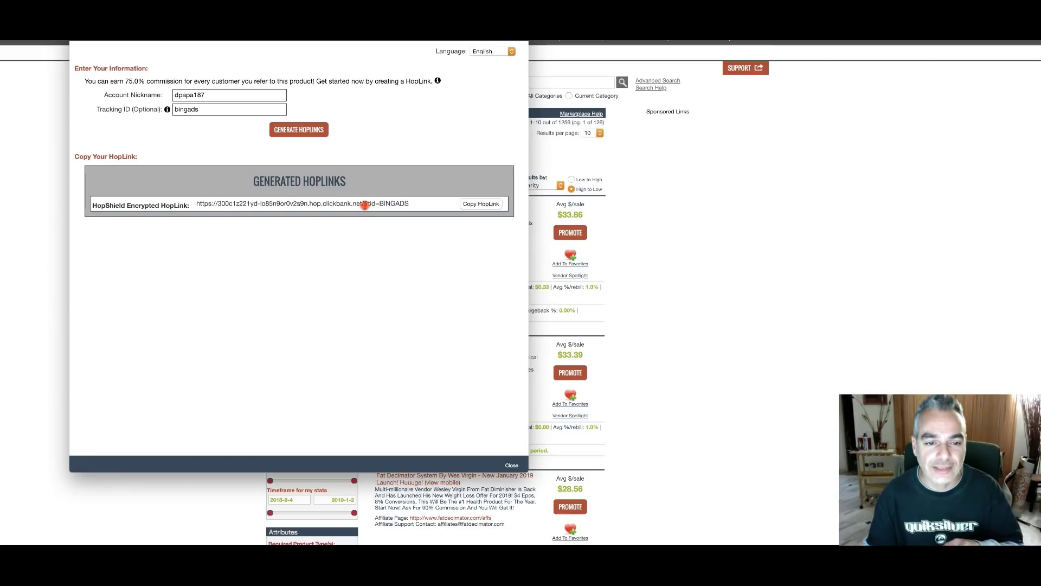
left_click_drag(371, 203, 388, 203)
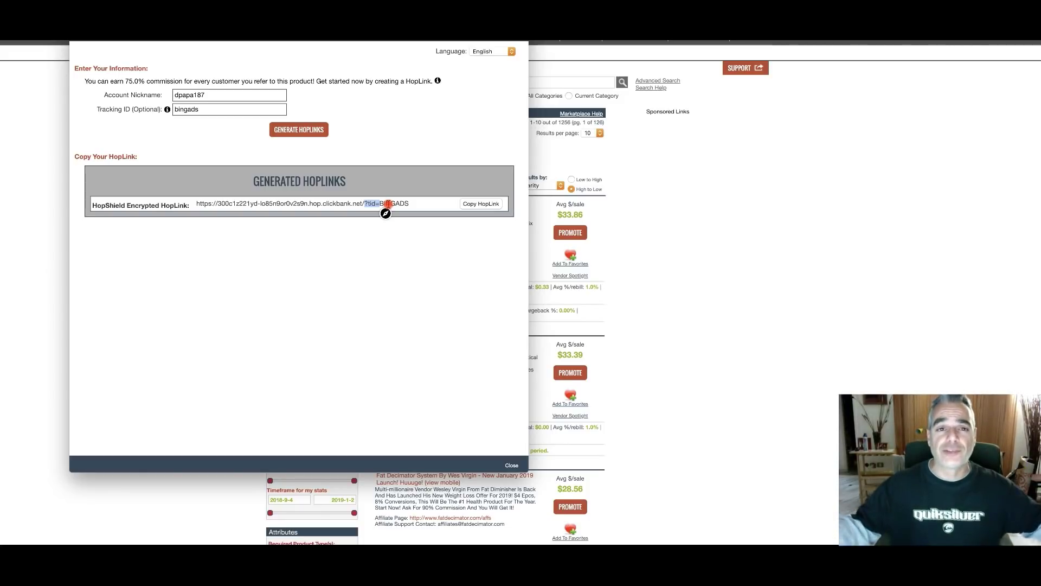
left_click_drag(378, 203, 410, 203)
left_click_drag(346, 204, 446, 207)
Step: Copy the full HopLink URL and close the HopLink window
mouse_move(198, 204)
left_mouse_down()
mouse_move(387, 204)
mouse_move(209, 201)
left_mouse_up()
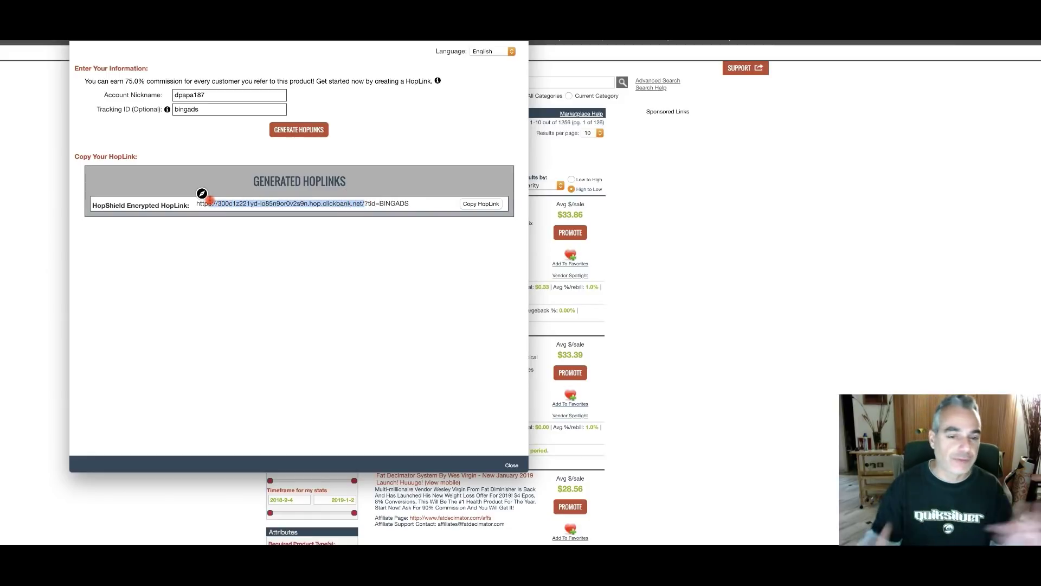
left_click(361, 206)
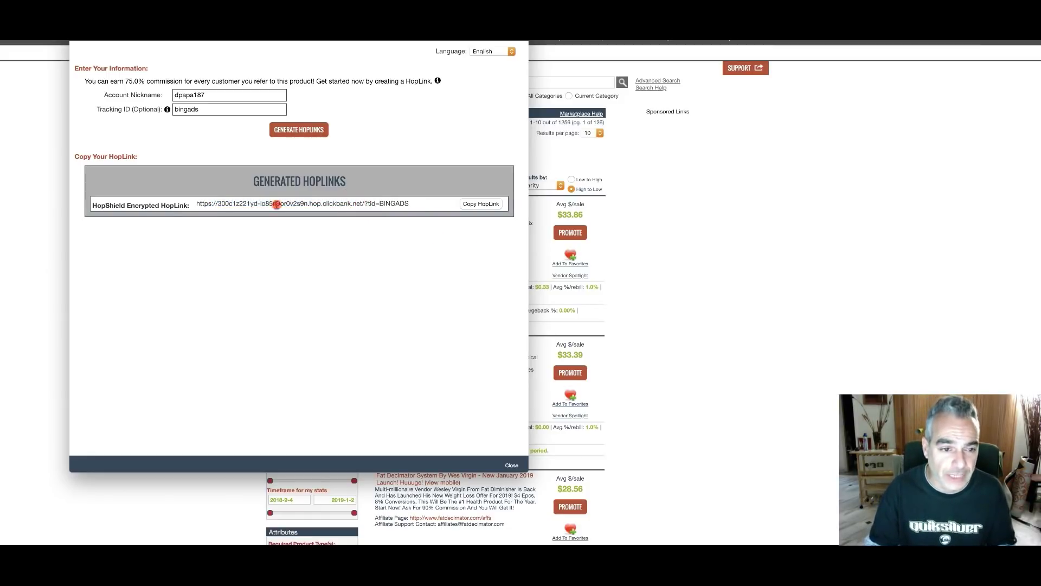
left_click_drag(200, 205, 428, 205)
left_click(470, 205)
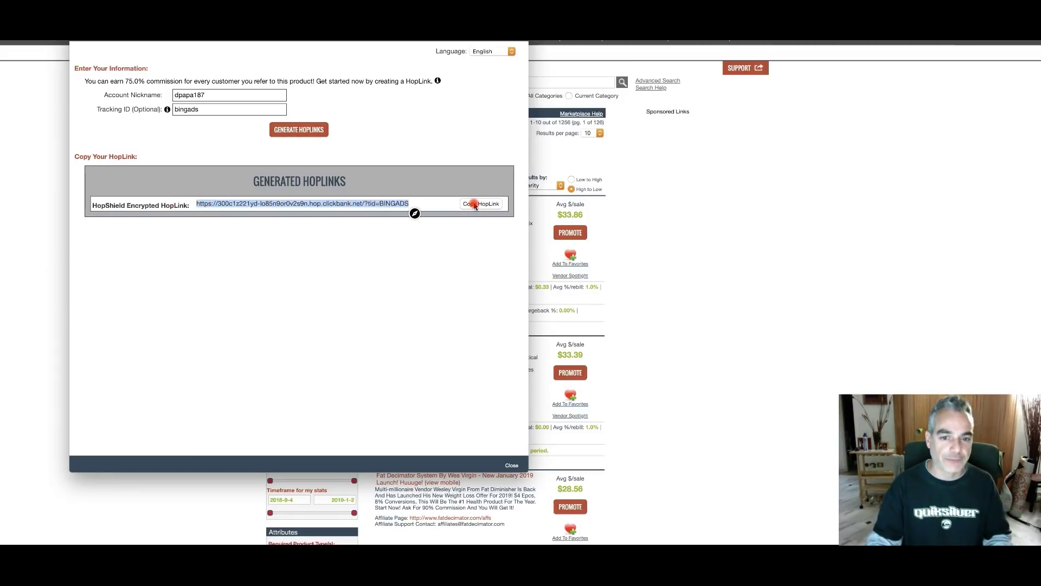
left_click(676, 206)
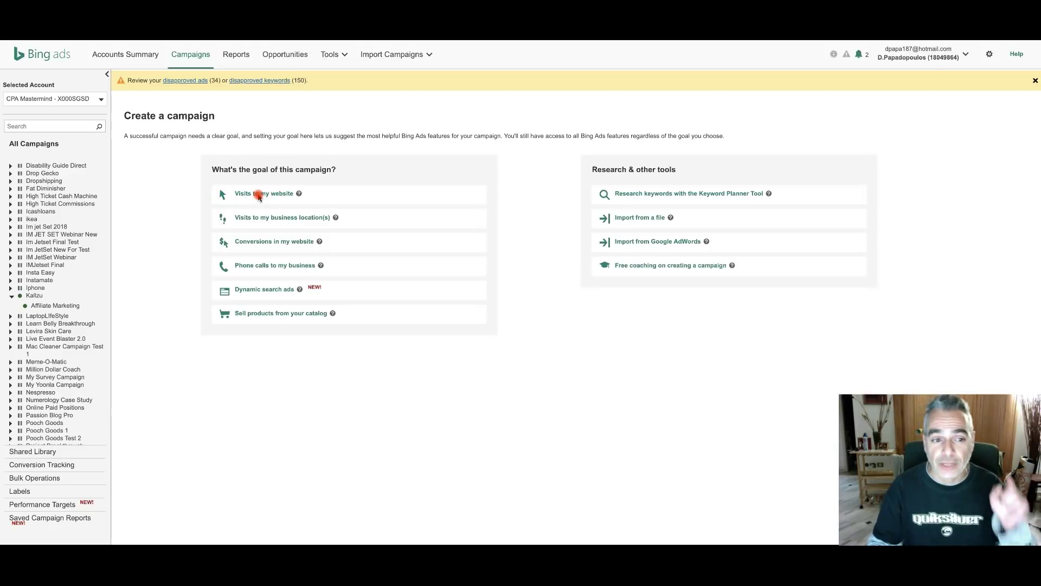
Step: Choose the website-visits goal, set a 5 USD daily budget, and target only people in the locations
left_click(260, 195)
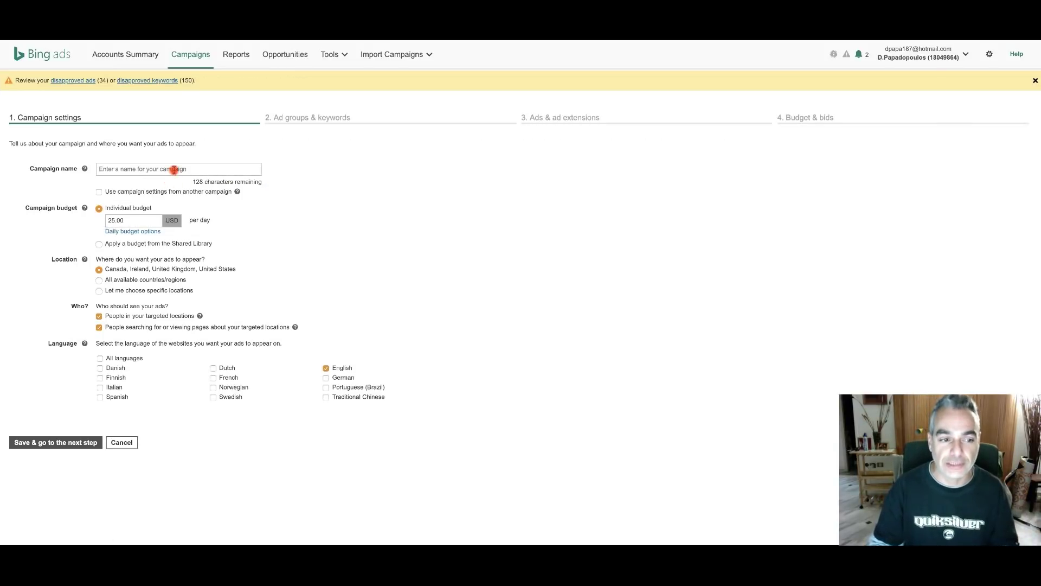
double_click(114, 221)
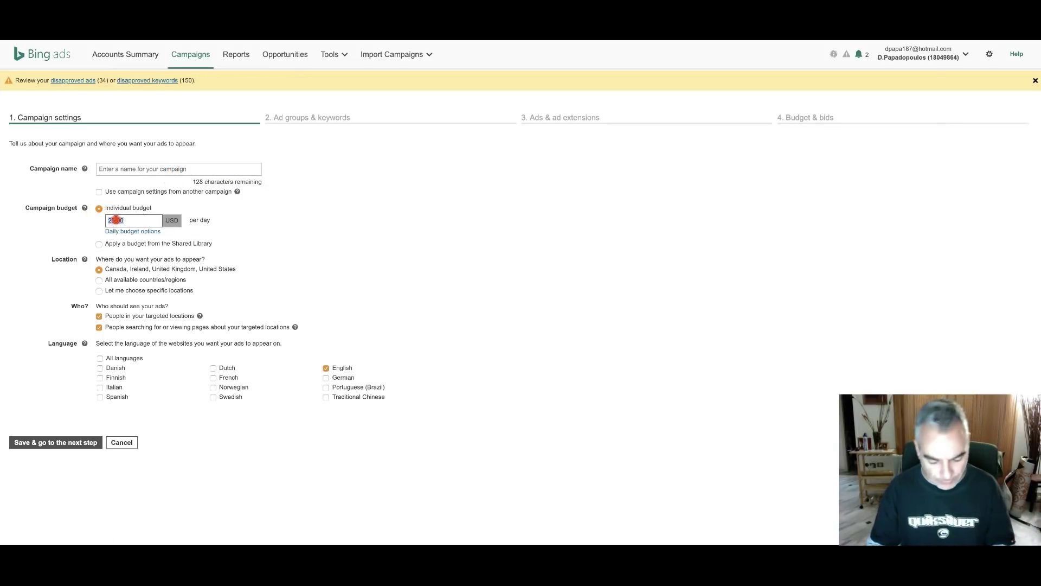
left_click_drag(165, 222, 264, 232)
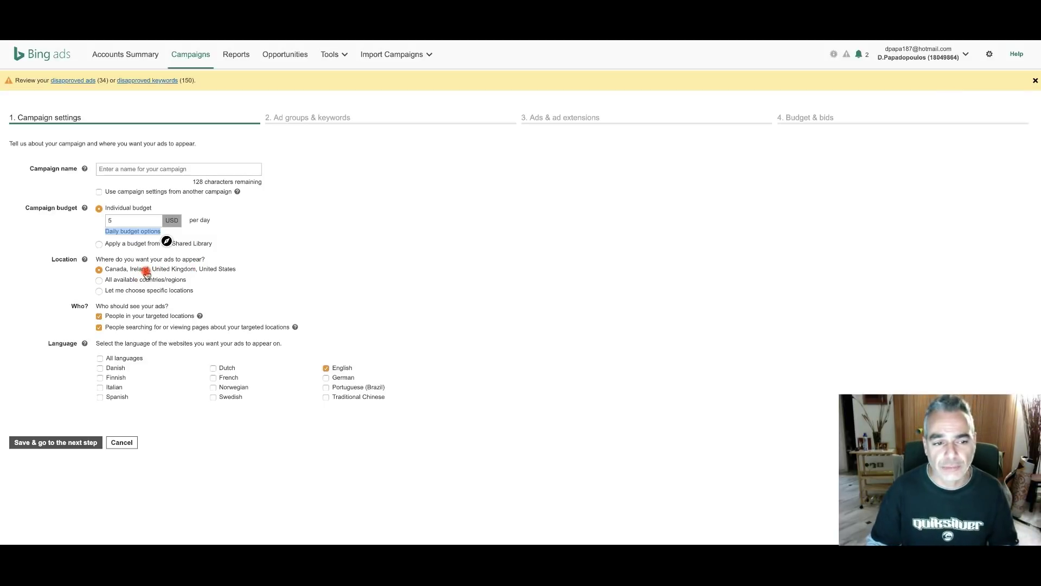
left_click(98, 328)
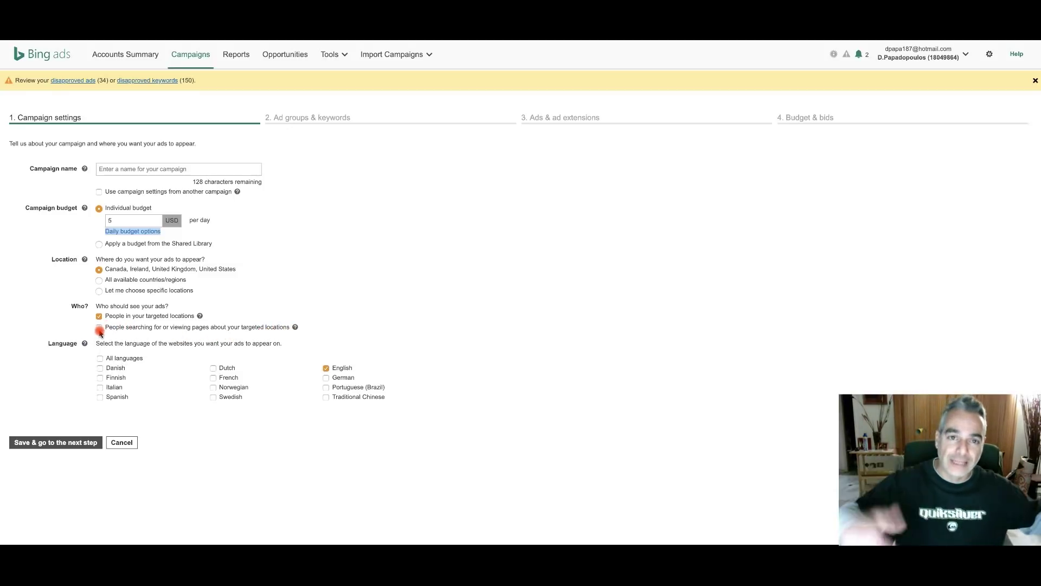
Step: Name the campaign 'Flat…' and save settings to proceed to ad groups and keywords
left_click(57, 441)
left_click(201, 170)
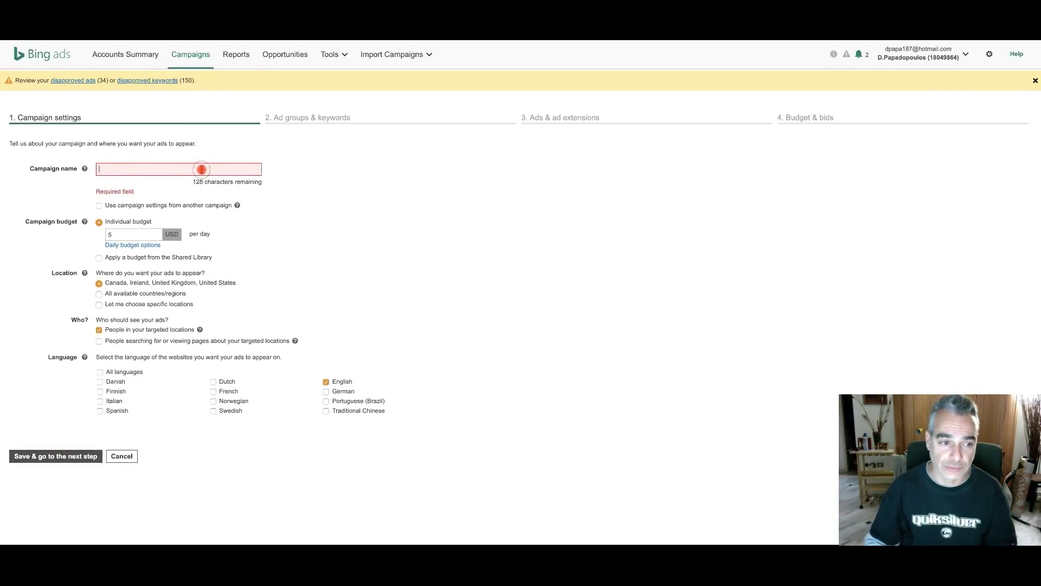
type("Flat")
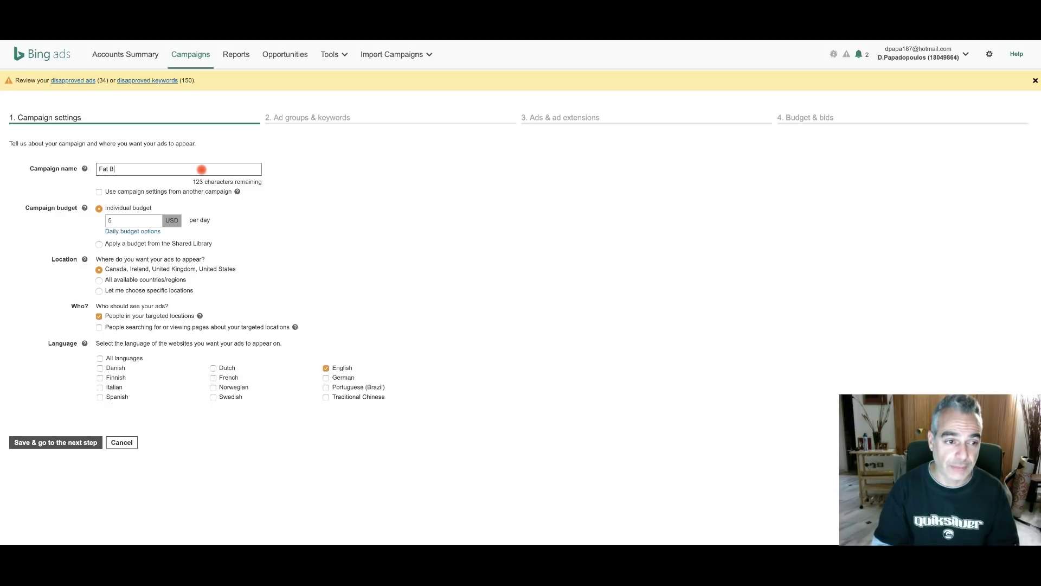
left_click(43, 442)
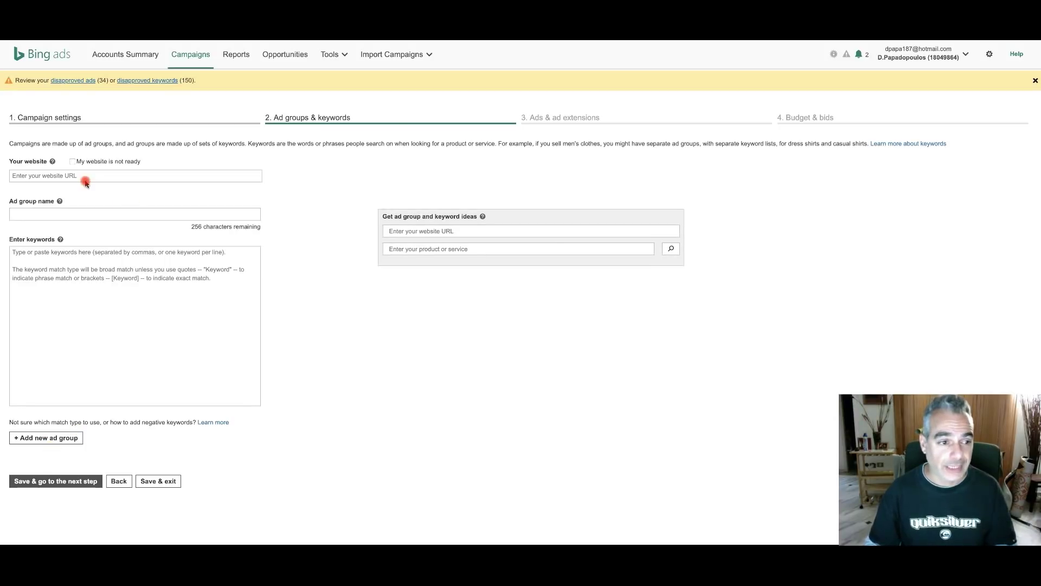
Step: Paste the HopLink into Your website, delete it to leave the field empty, then switch browser tabs
left_click(88, 176)
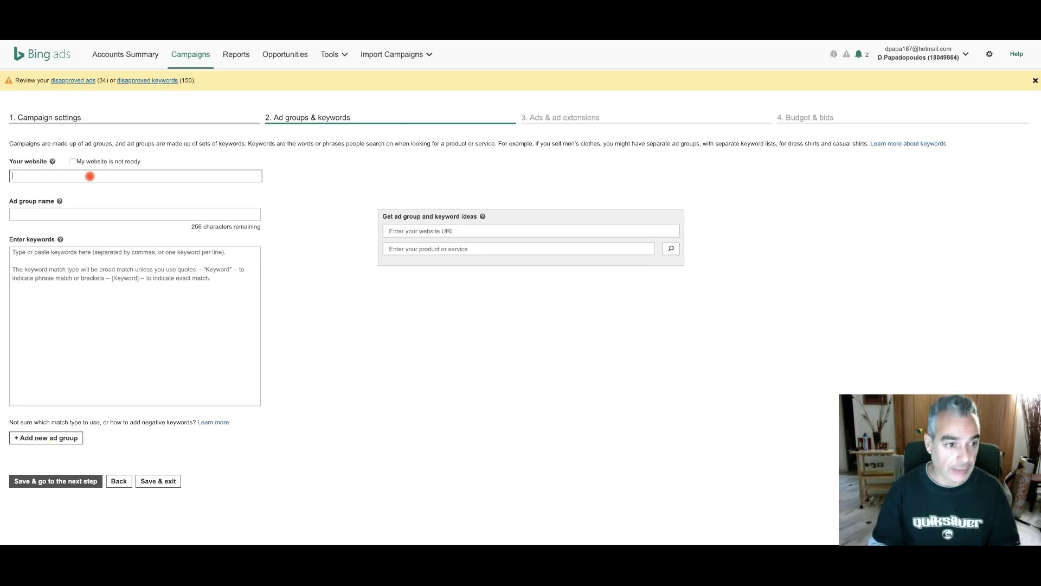
type("https://300c1z221yd-lo85n9or0v2cm.hop.clickbank.net/?tid=BINGADS")
left_click_drag(206, 175, 7, 160)
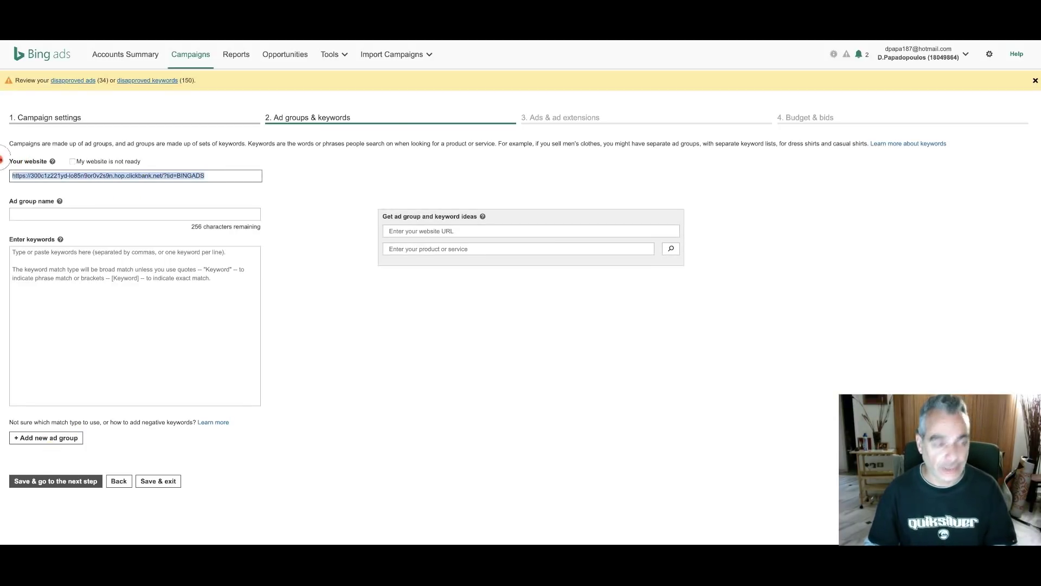
key("BackSpace")
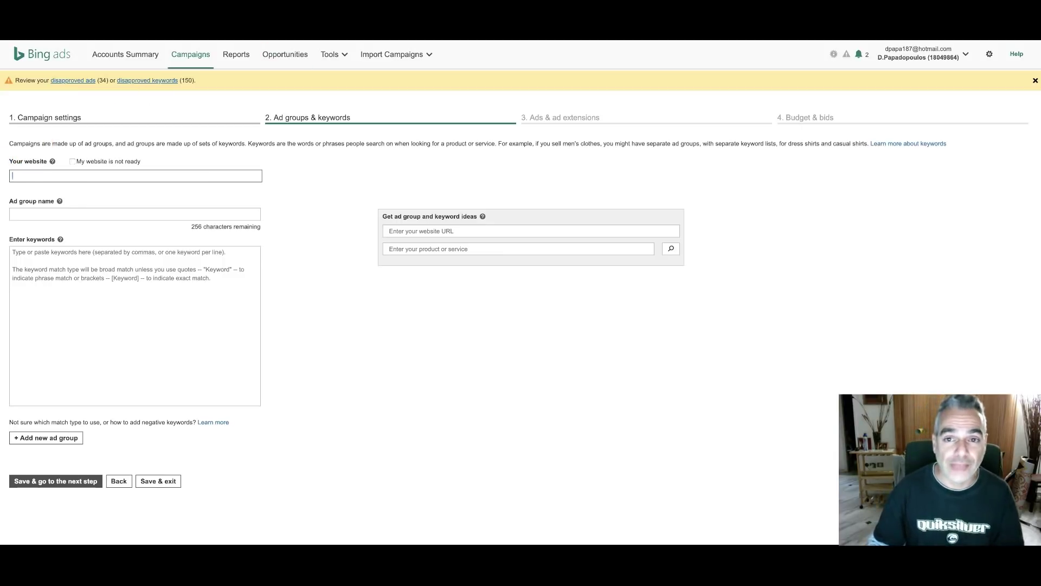
key("ctrl+Tab")
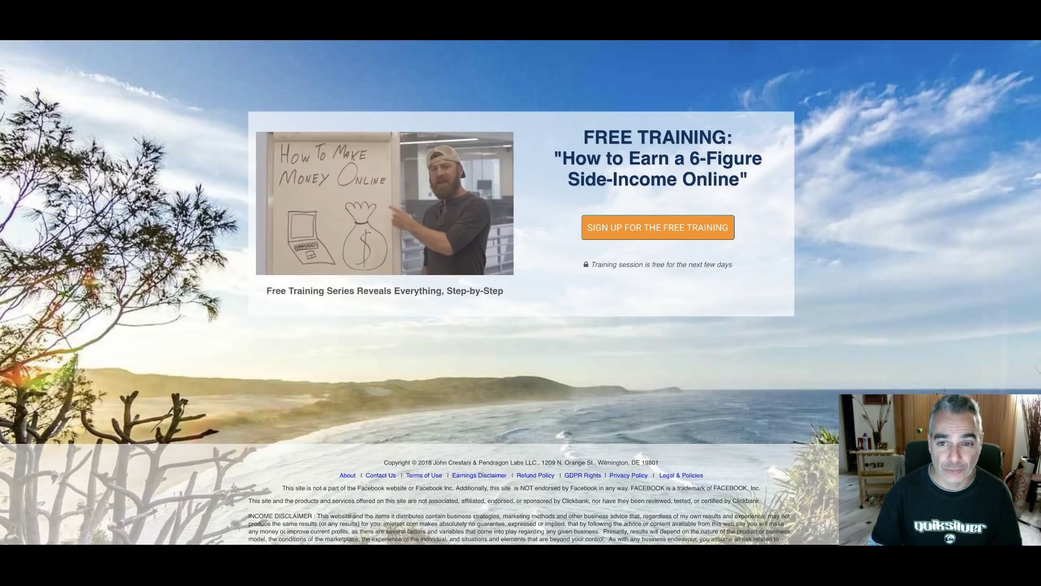
Step: Load the copied HopLink in a new browser tab
key("ctrl+shift+Tab")
key("ctrl+t")
key("ctrl+v")
key("Return")
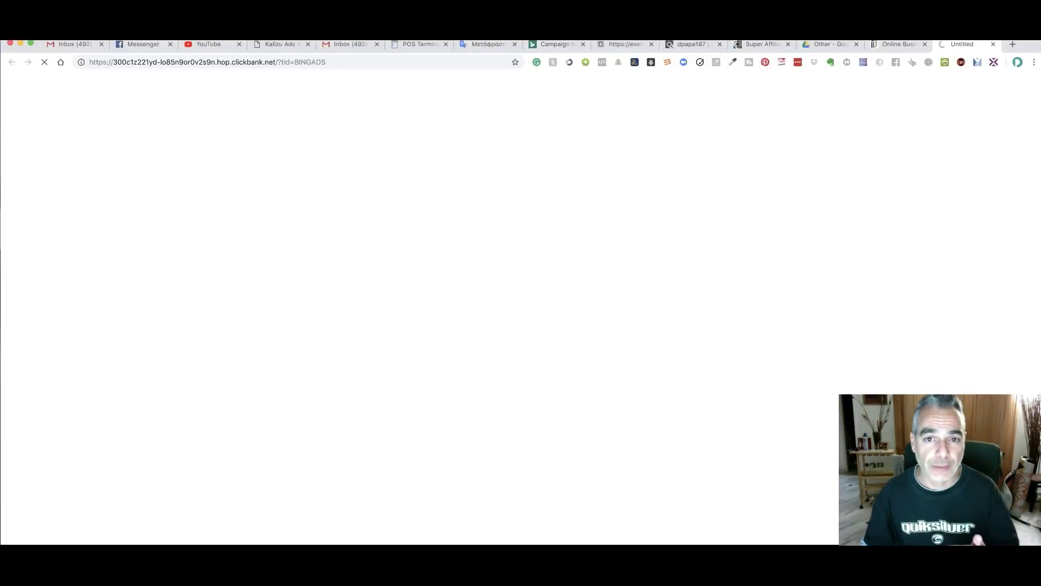
Step: Copy the sales page's domain from the address bar
left_click(415, 64)
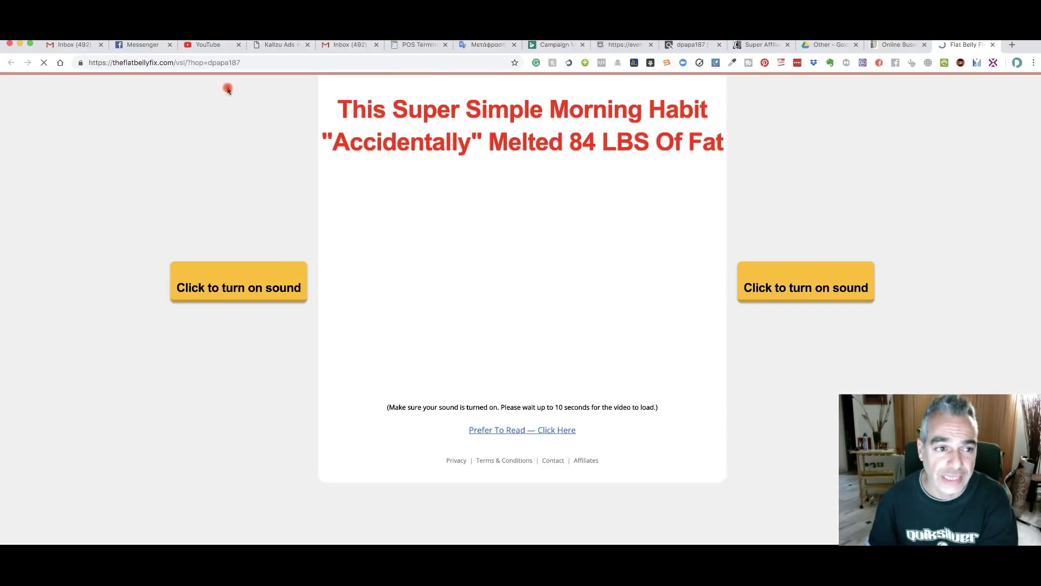
left_click_drag(88, 62, 171, 63)
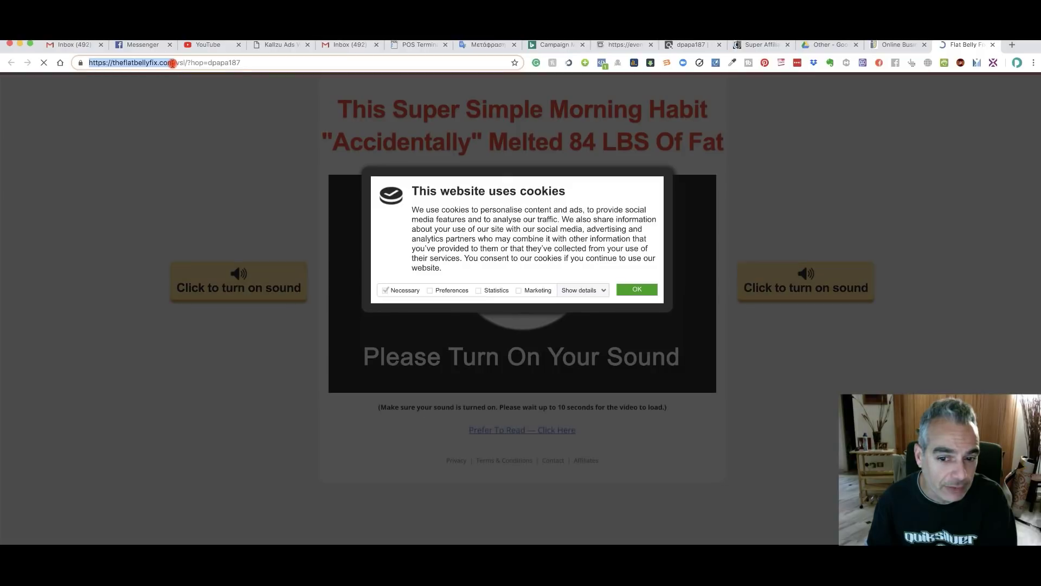
right_click(156, 61)
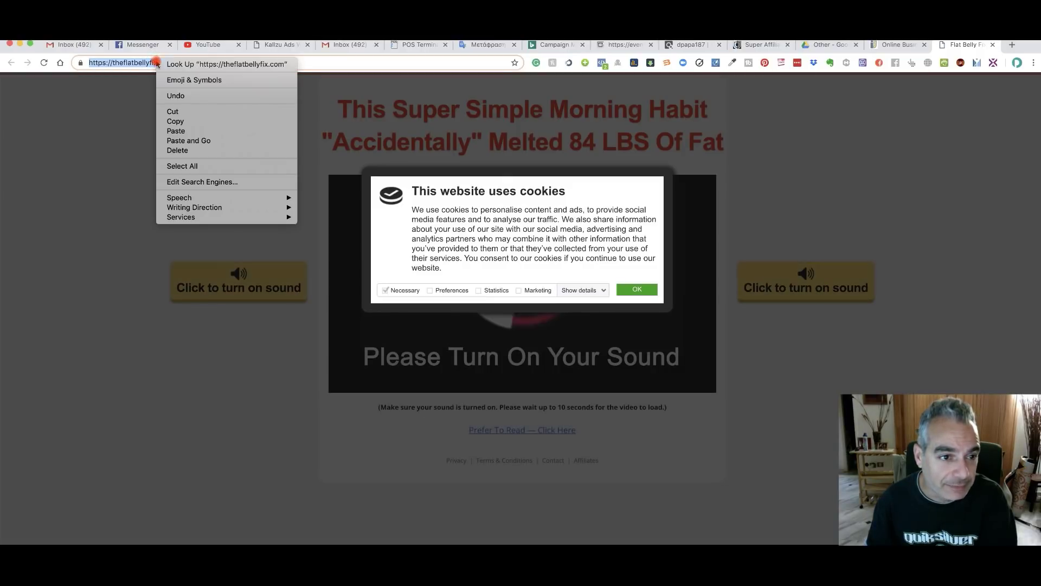
left_click(209, 122)
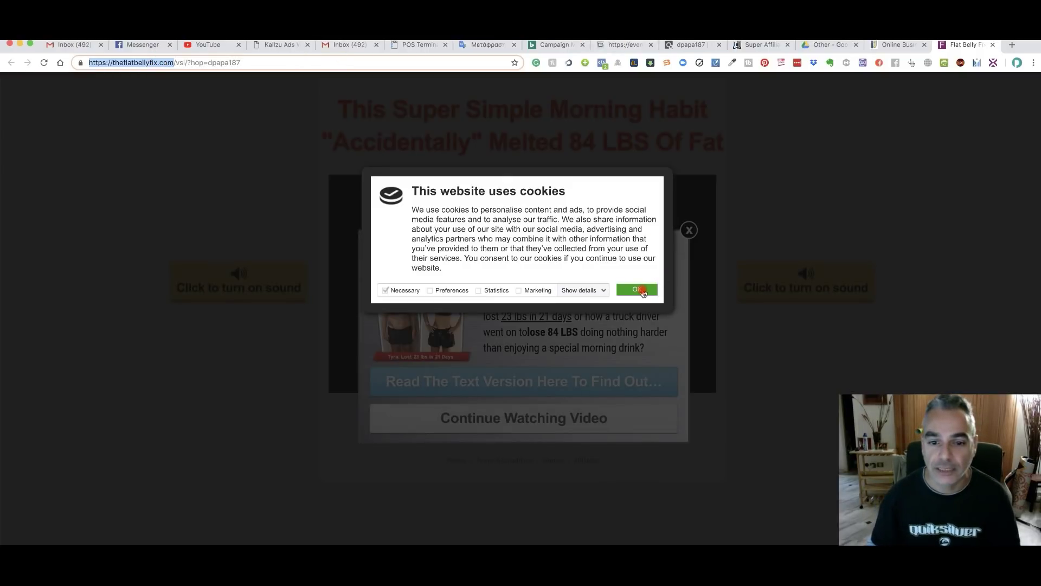
Step: Accept the cookie notice and dismiss the leave-page popup on the sales page
left_click(640, 291)
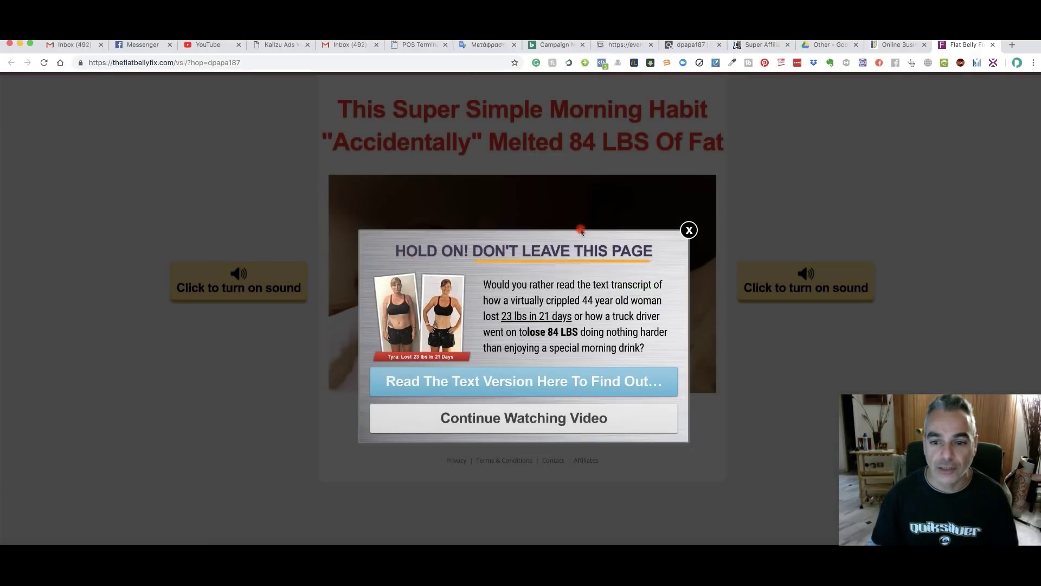
left_click(706, 232)
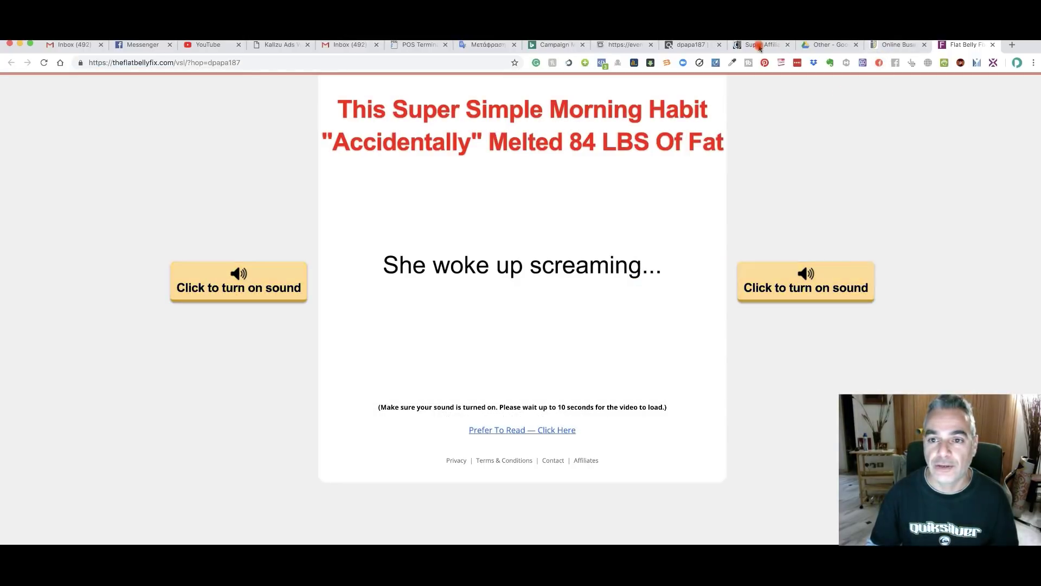
left_click(553, 48)
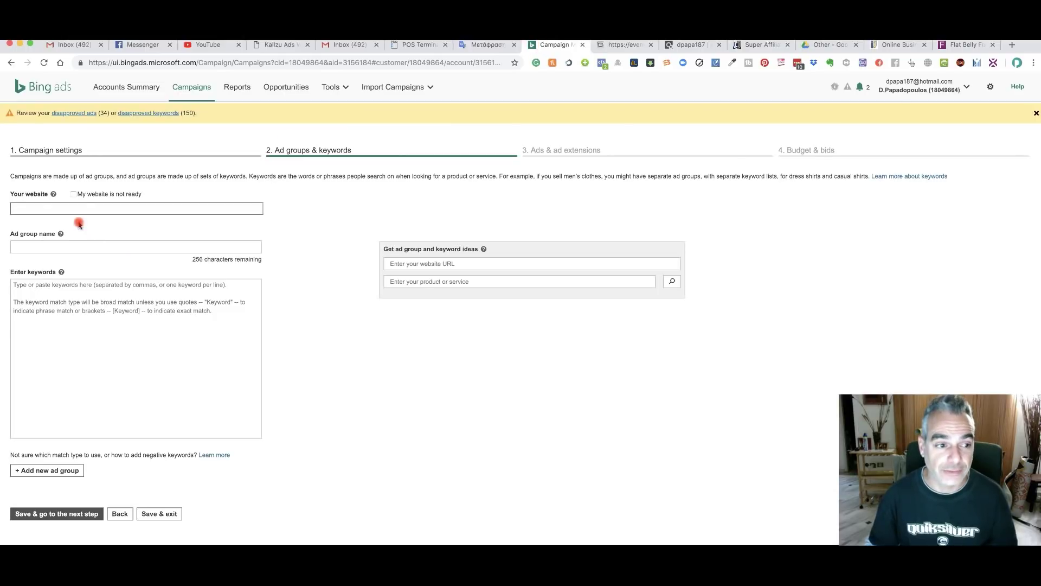
left_click(81, 208)
key("super+v")
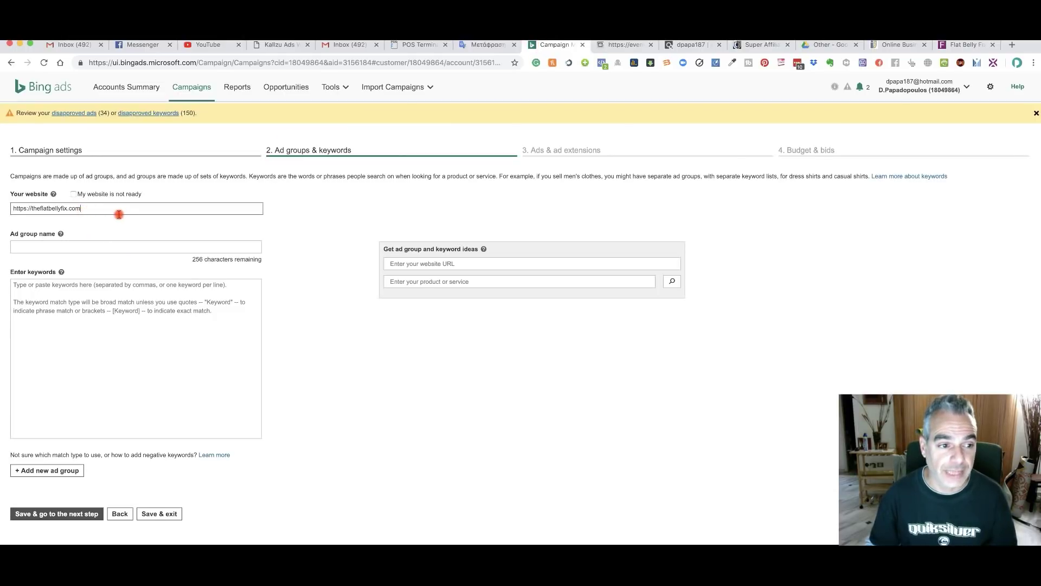
left_click(90, 248)
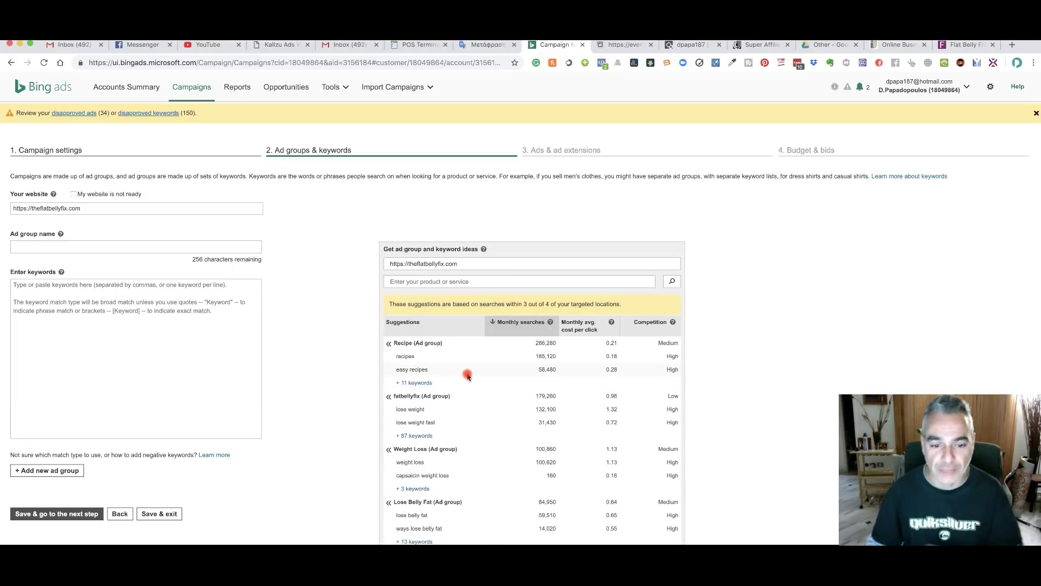
scroll(466, 377, "down", 1)
scroll(466, 377, "down", 2)
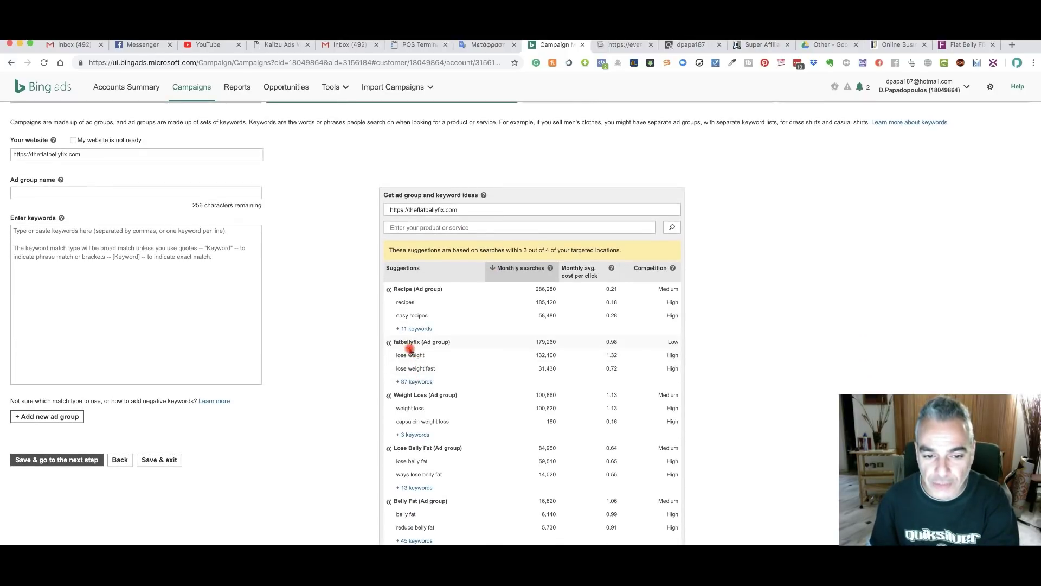
left_click(420, 383)
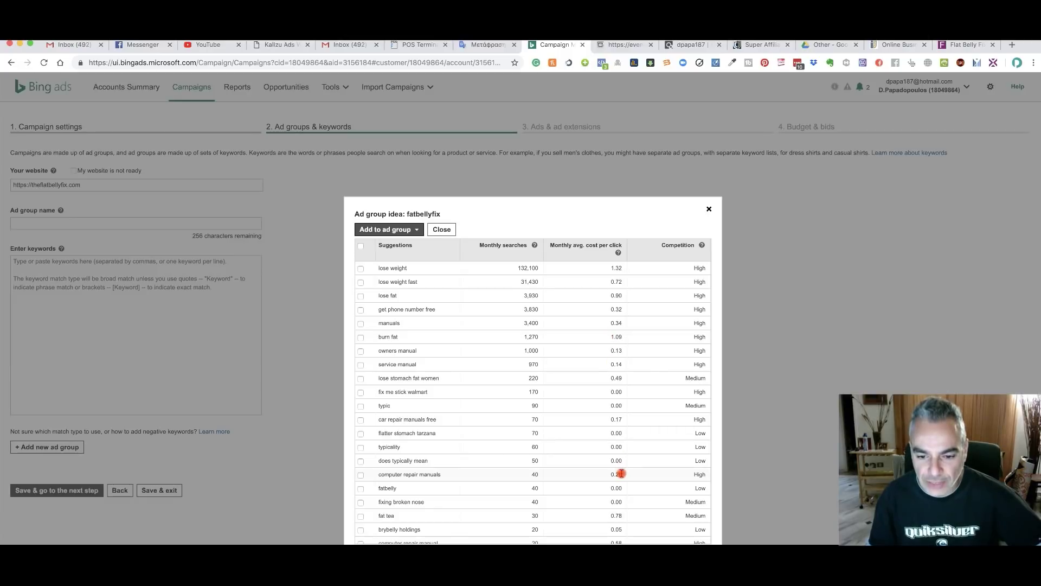
Step: Select all fatbellyfix ideas, then untick unrelated ones like owners manual, car repair manuals and nose repair
left_click(360, 245)
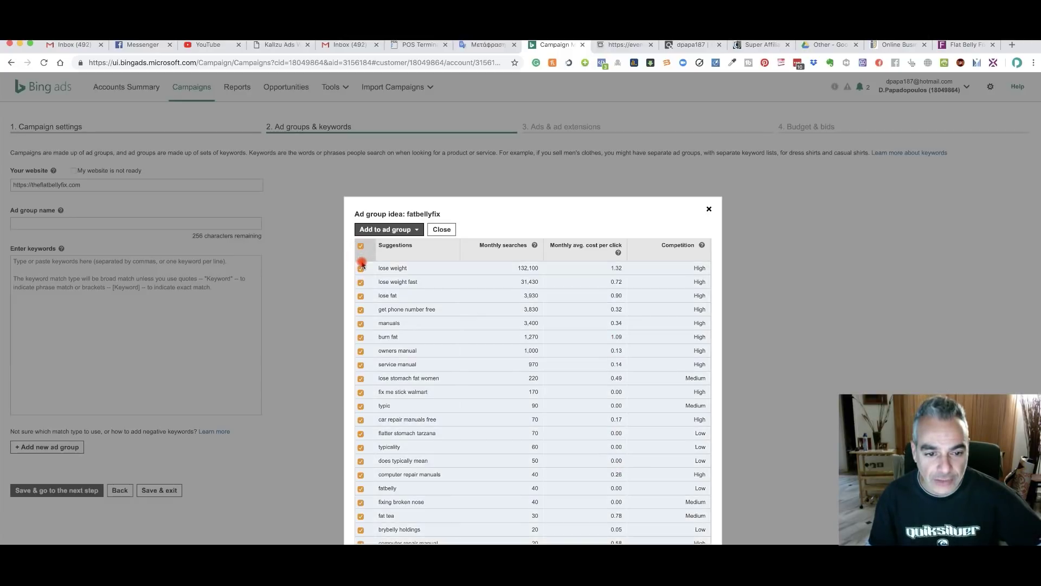
scroll(406, 343, "down", 3)
scroll(407, 343, "up", 3)
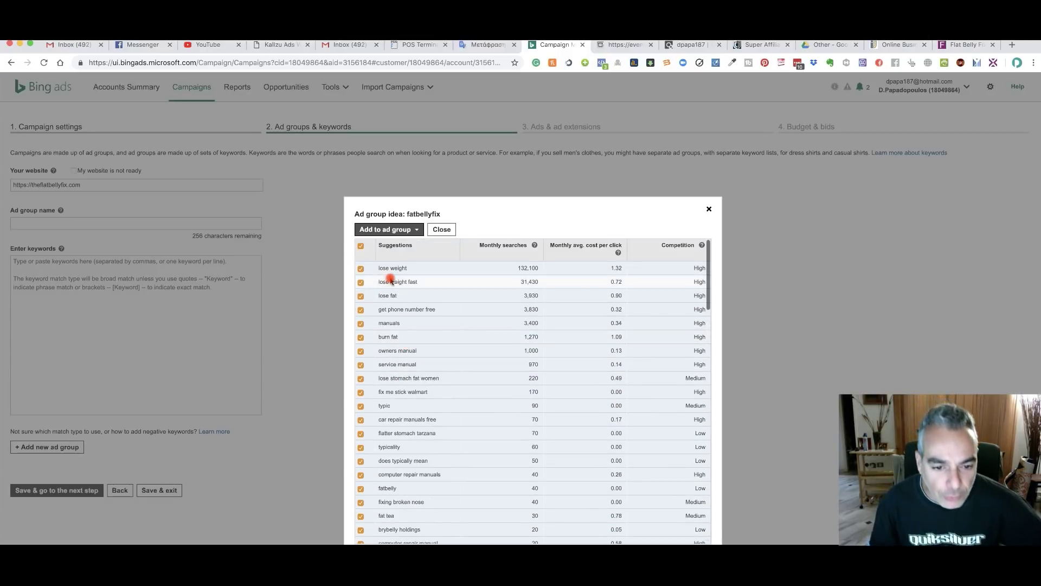
left_click(361, 351)
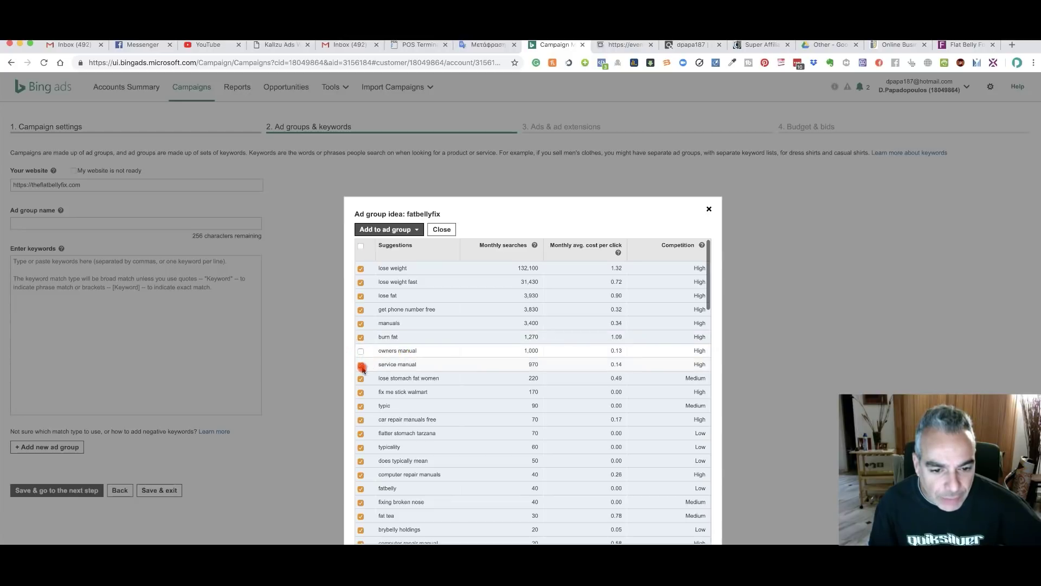
scroll(368, 371, "down", 1)
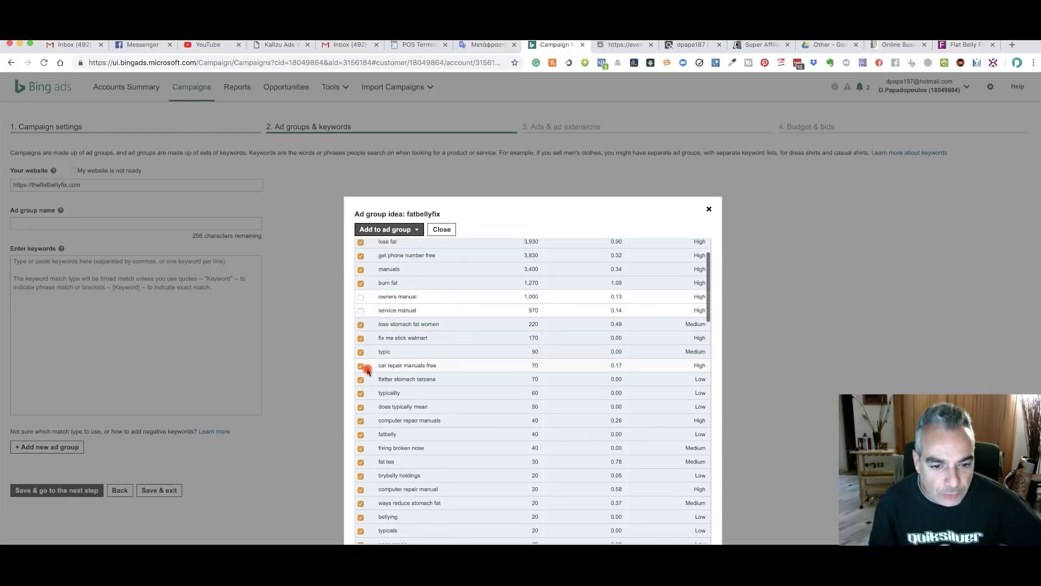
left_click(361, 353)
left_click(361, 365)
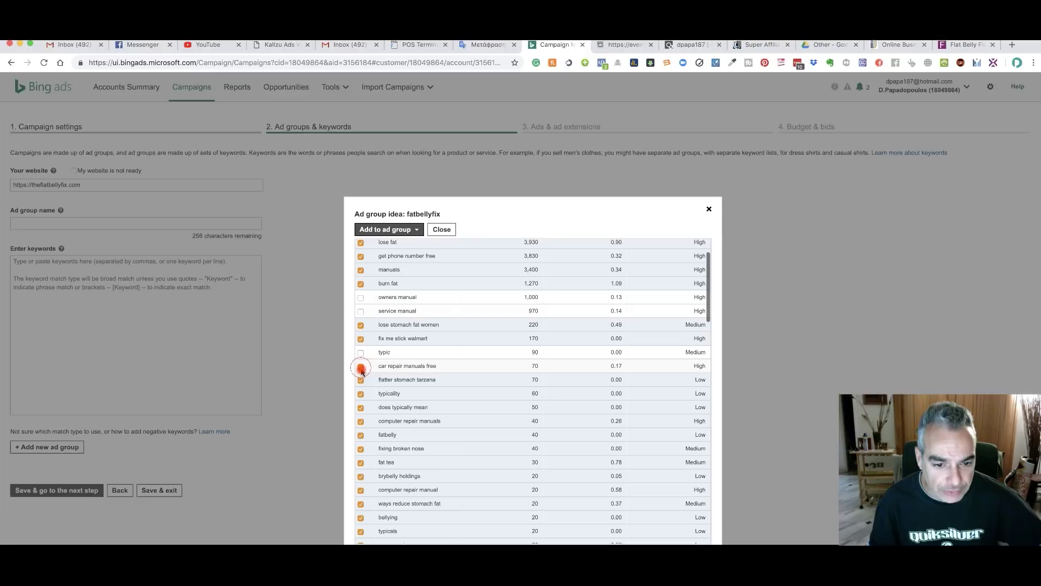
scroll(362, 374, "down", 1)
left_click(360, 365)
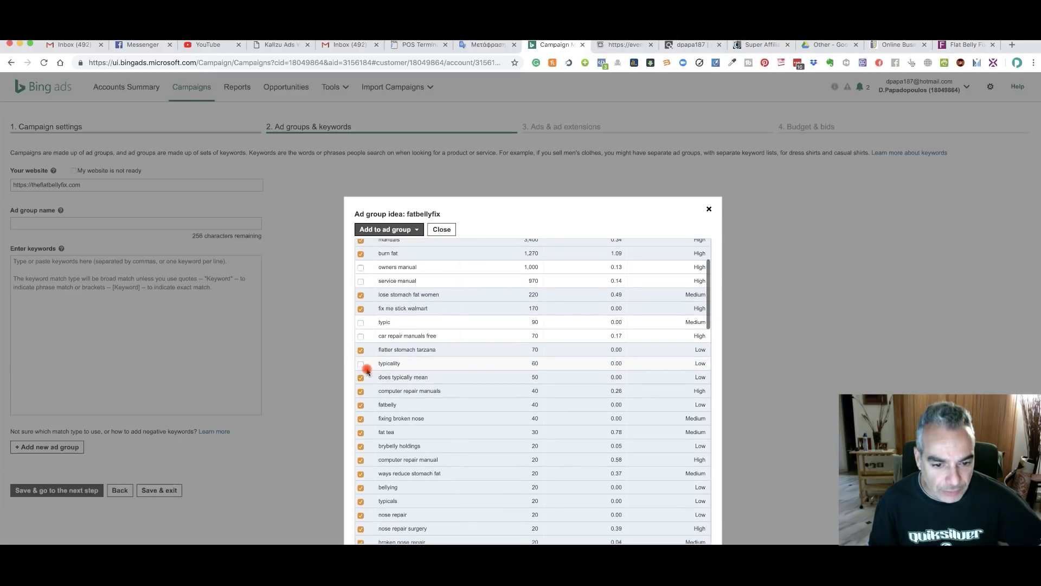
scroll(360, 366, "down", 1)
left_click(361, 345)
left_click(362, 359)
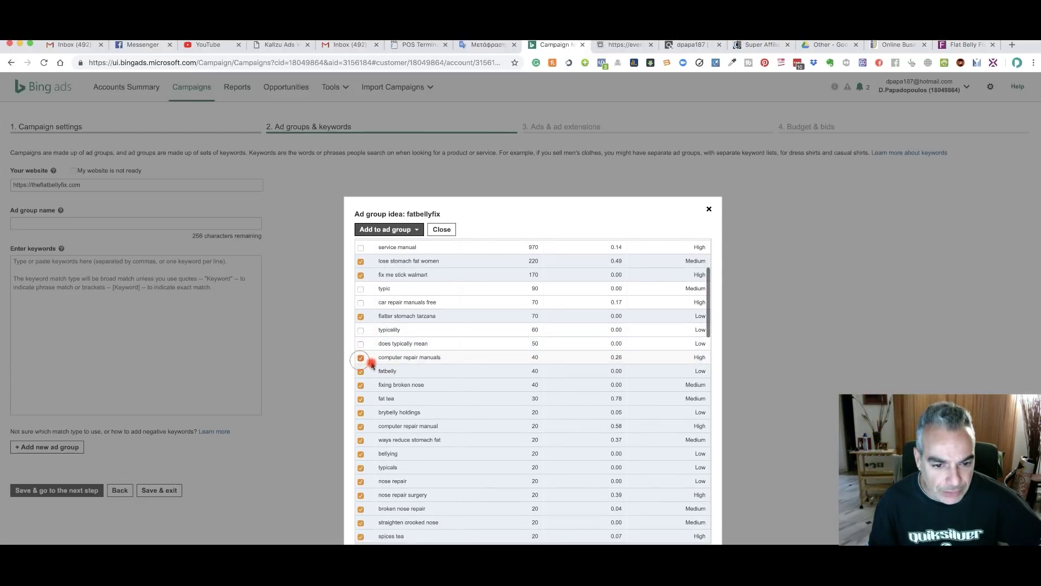
scroll(369, 363, "down", 1)
left_click(361, 357)
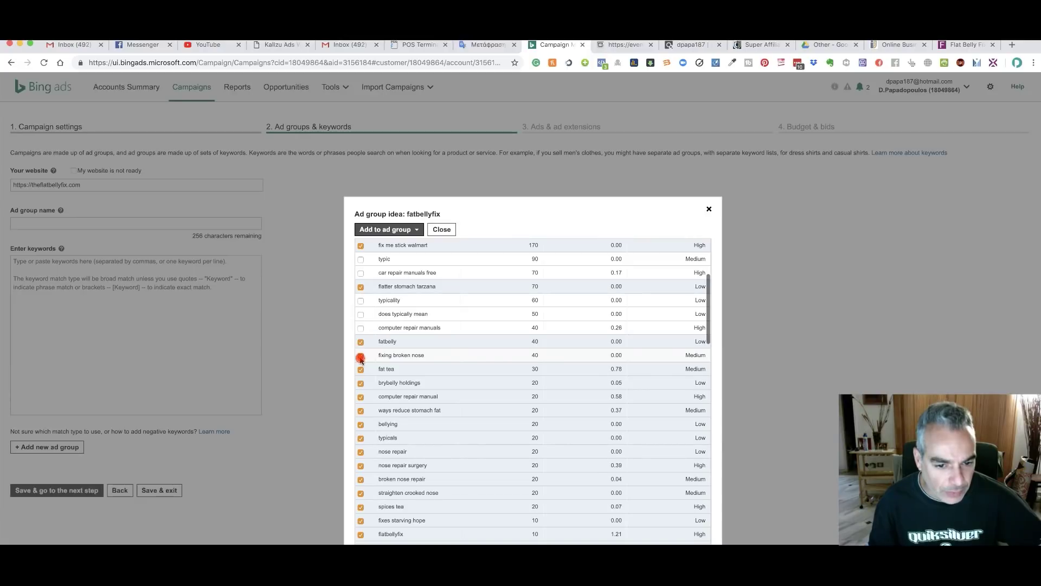
scroll(360, 358, "down", 2)
left_click(361, 338)
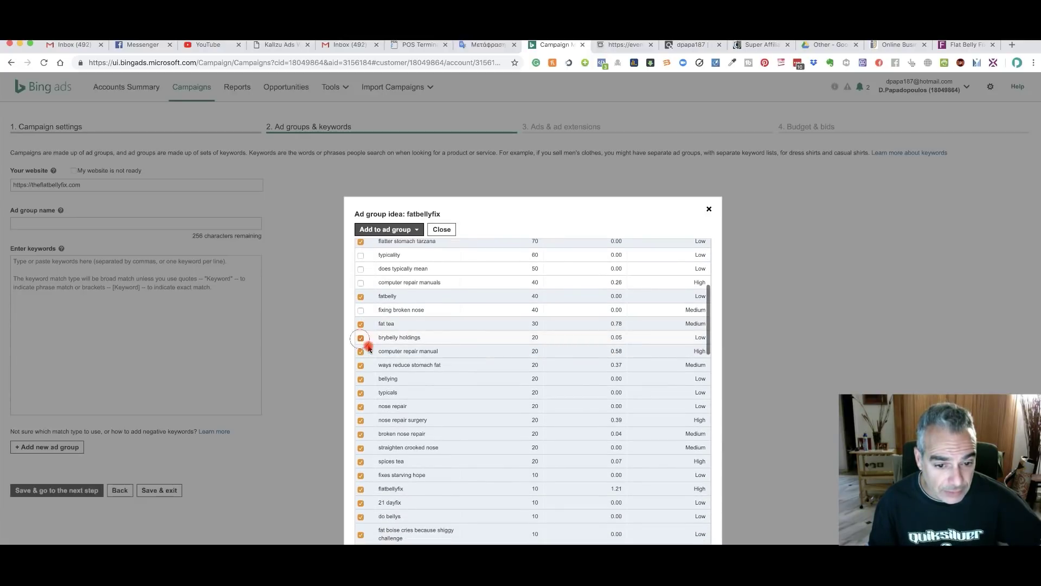
left_click(361, 351)
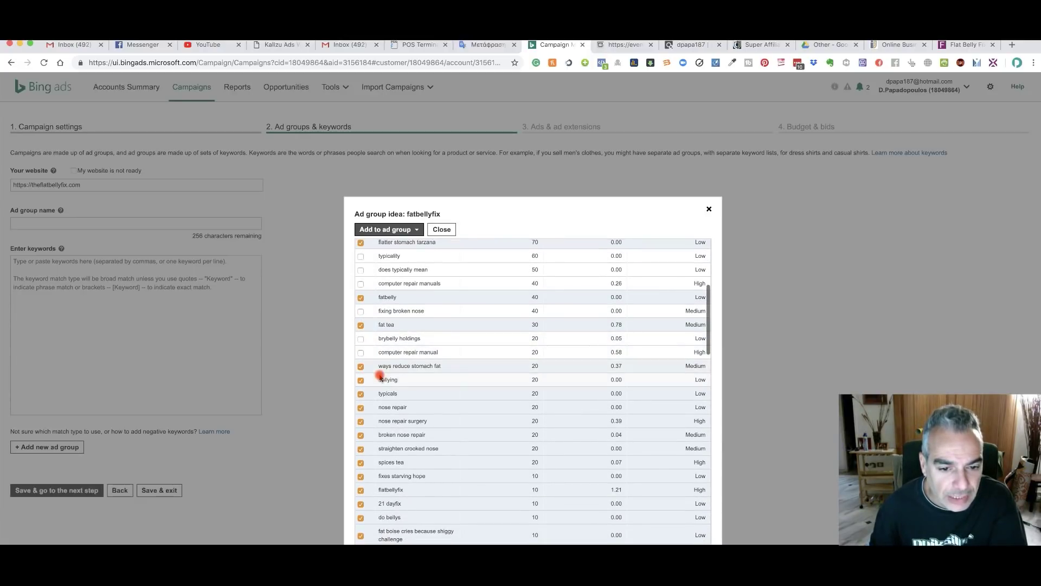
scroll(380, 369, "down", 2)
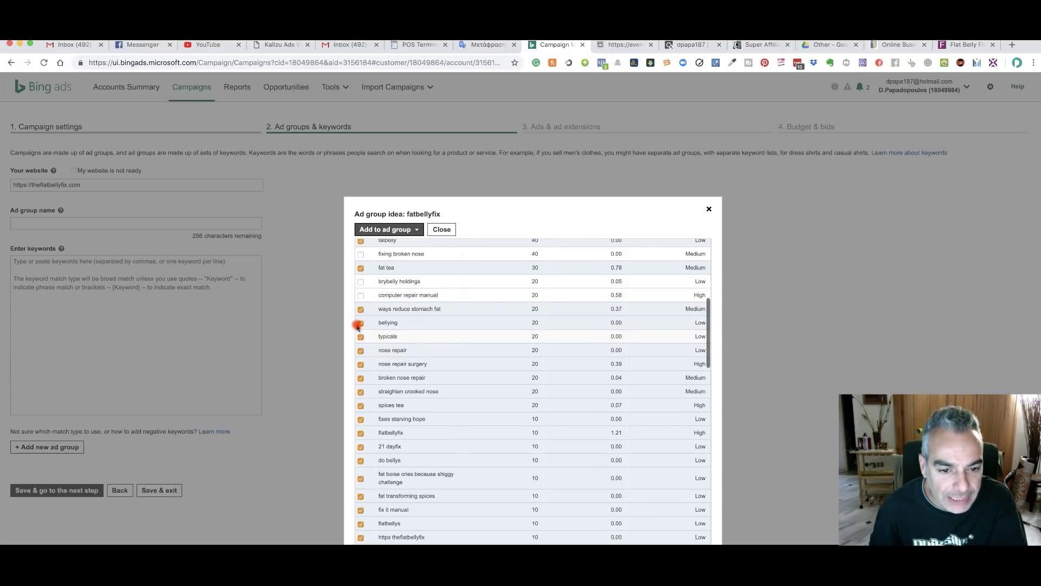
left_click(360, 324)
left_click(361, 339)
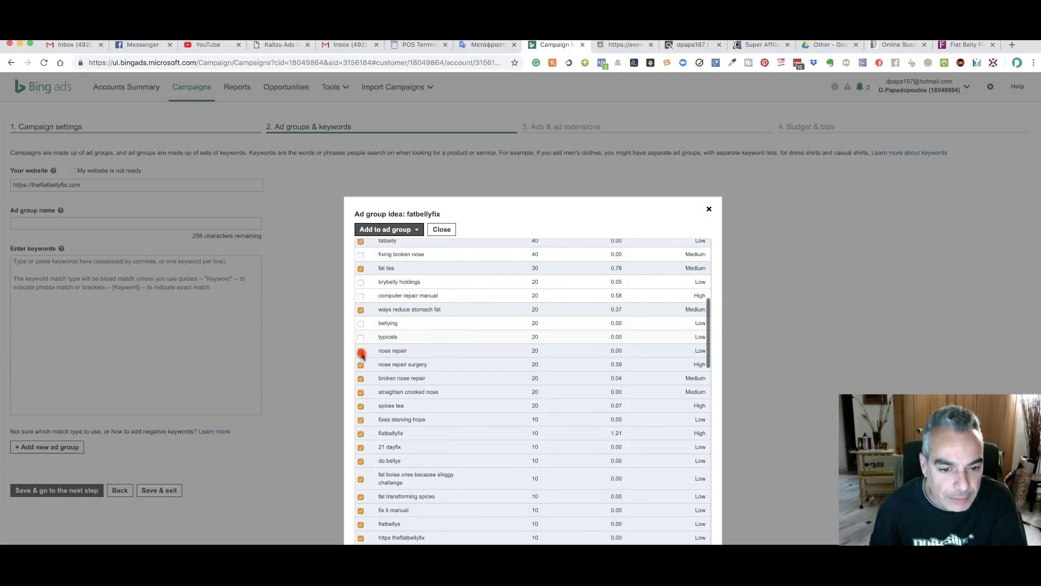
left_click(360, 352)
scroll(364, 342, "down", 1)
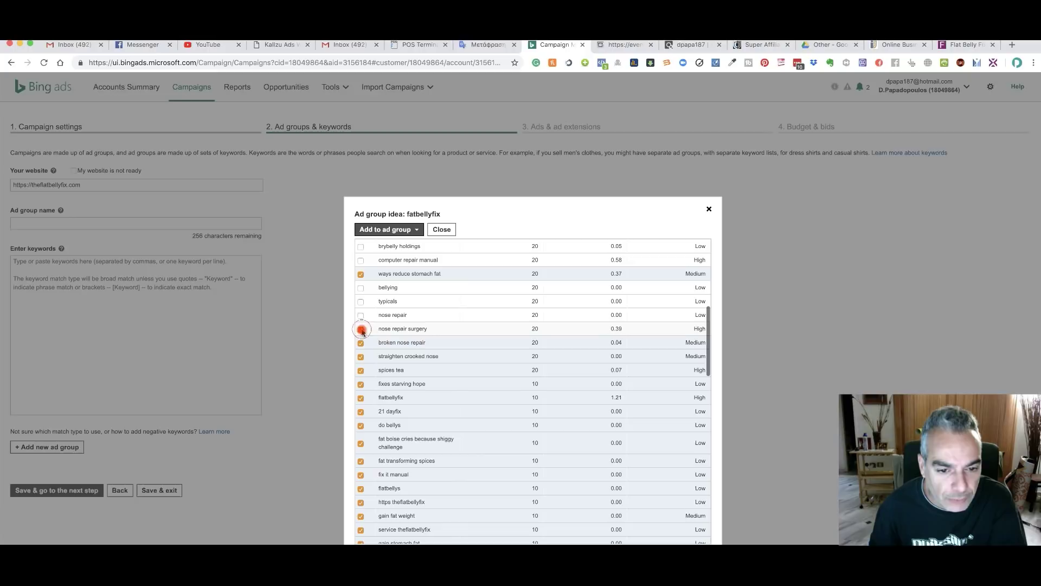
left_click(361, 343)
left_click(361, 358)
left_click(361, 372)
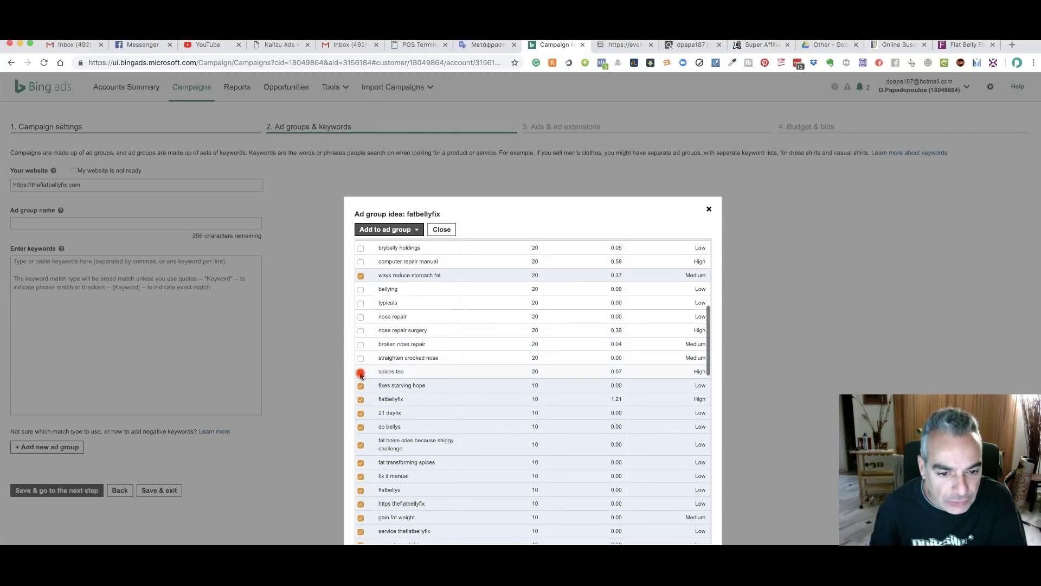
scroll(361, 363, "down", 2)
left_click(362, 321)
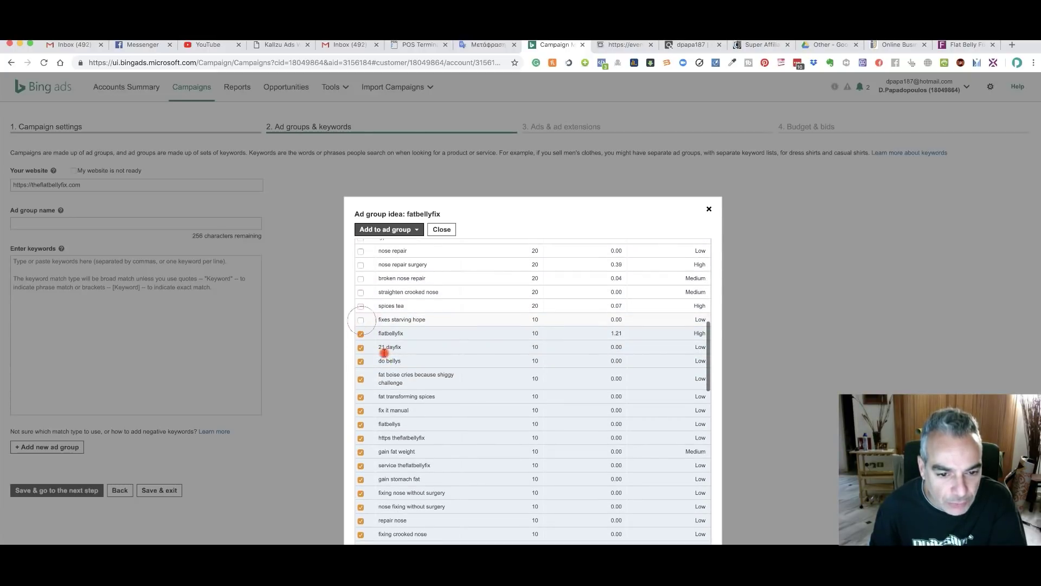
left_click(362, 363)
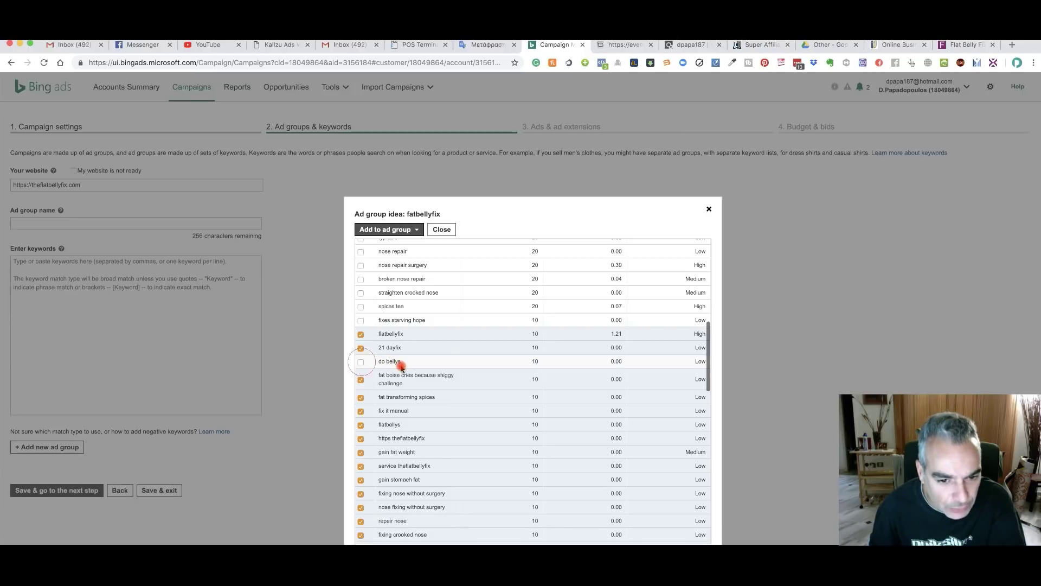
scroll(404, 364, "down", 2)
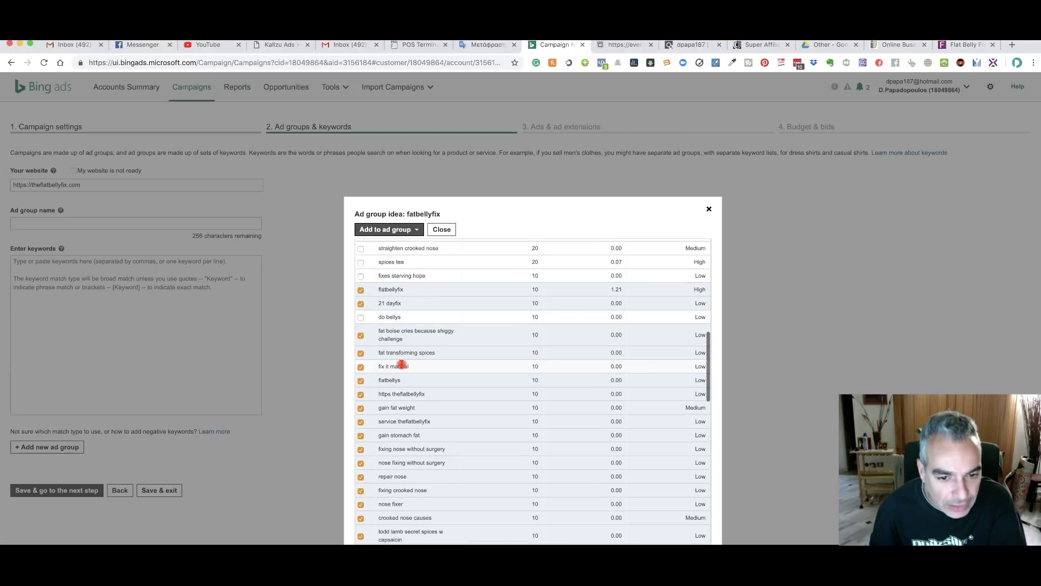
left_click(362, 337)
scroll(364, 325, "down", 2)
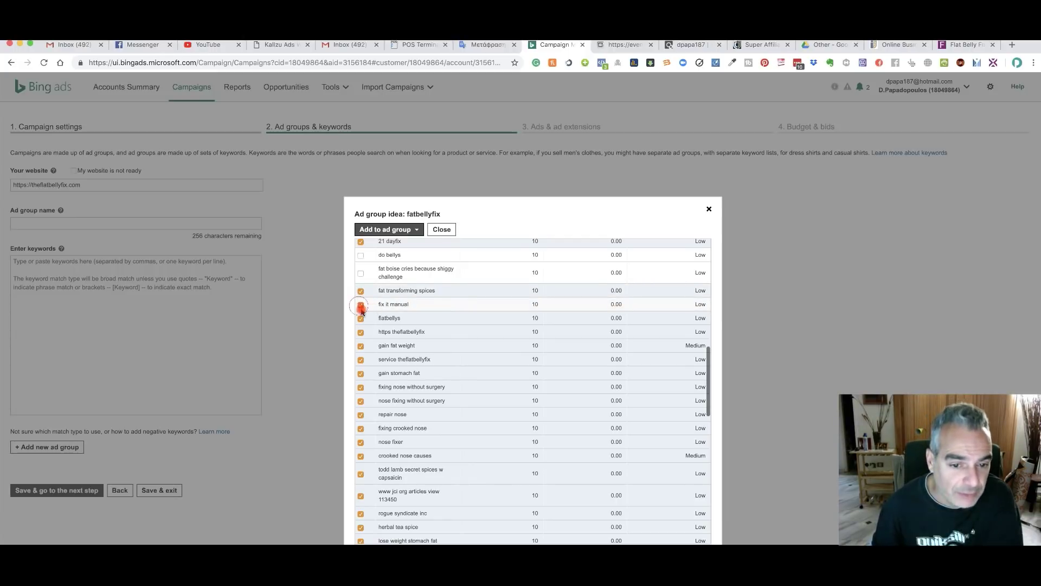
left_click(361, 307)
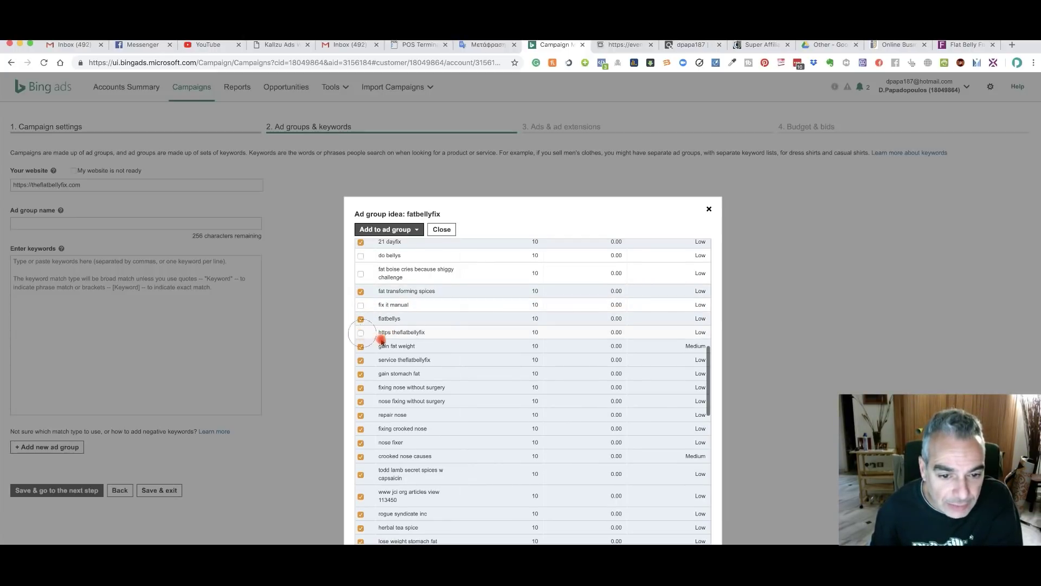
scroll(374, 326, "down", 1)
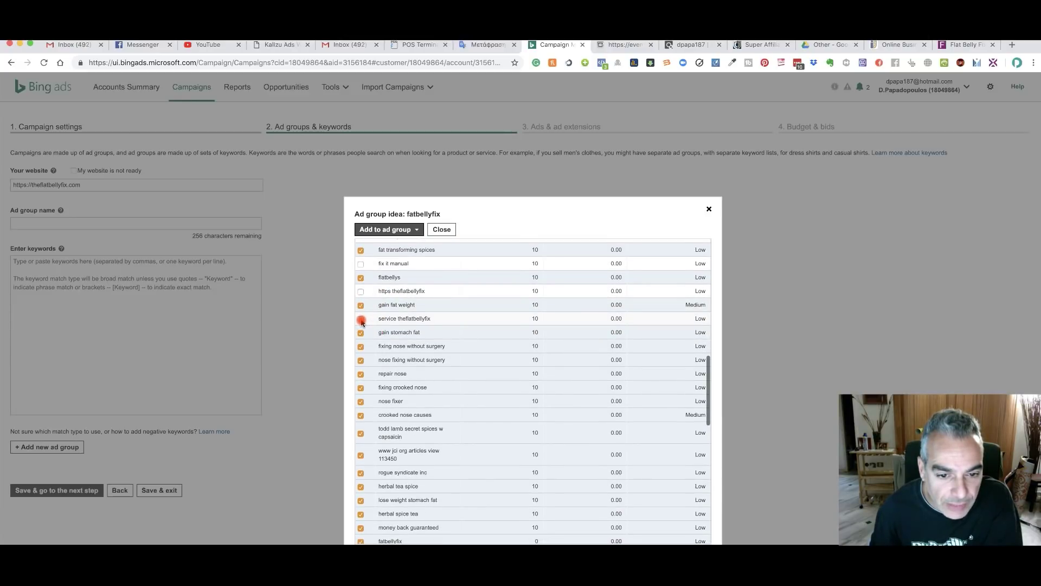
left_click(361, 308)
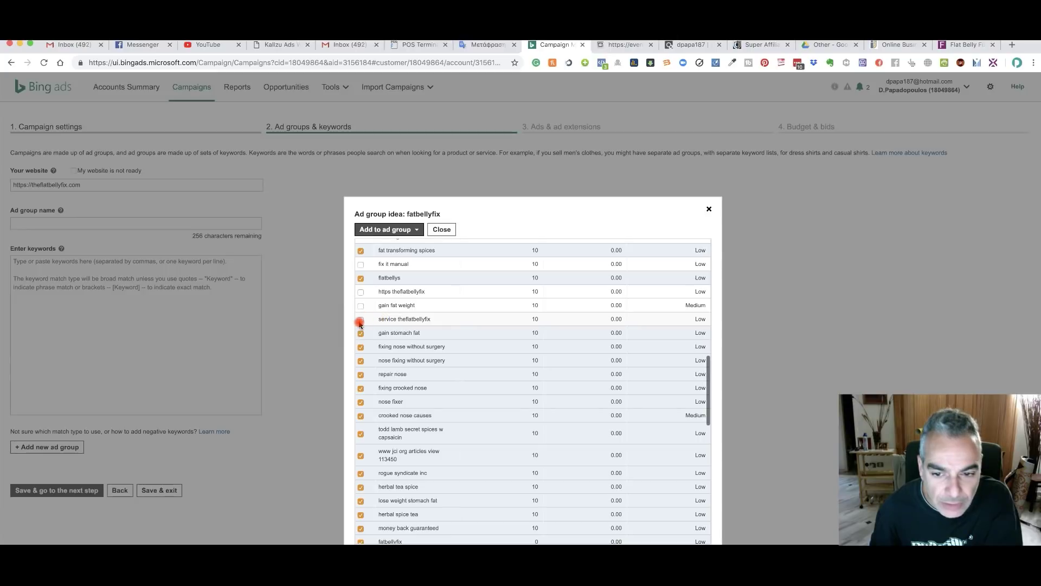
Step: Untick off-topic ideas near the list bottom, such as just 37, 21 day fixer and sneezing phrases
left_click(361, 305)
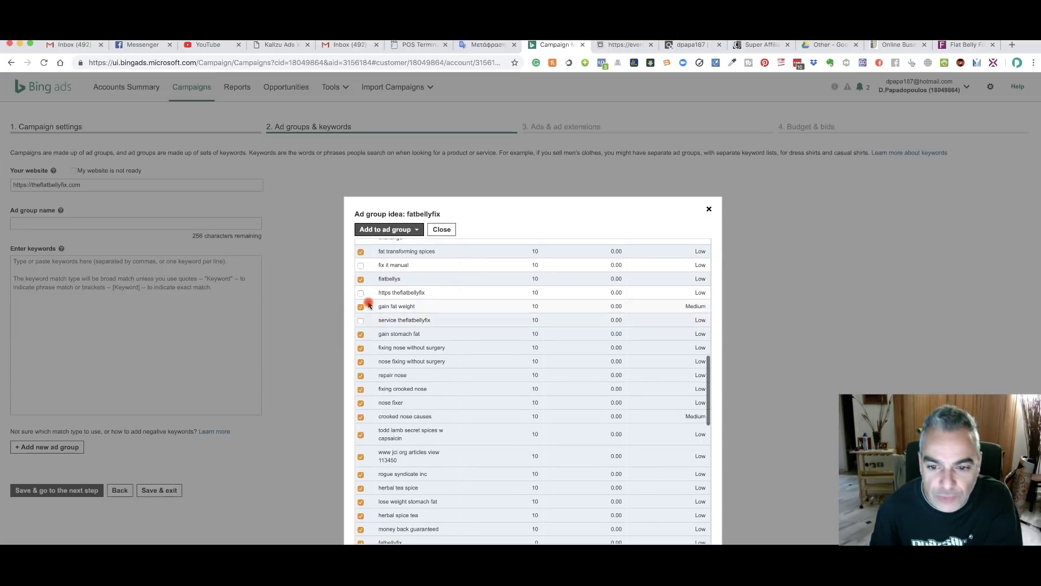
scroll(372, 307, "down", 1)
scroll(372, 307, "down", 10)
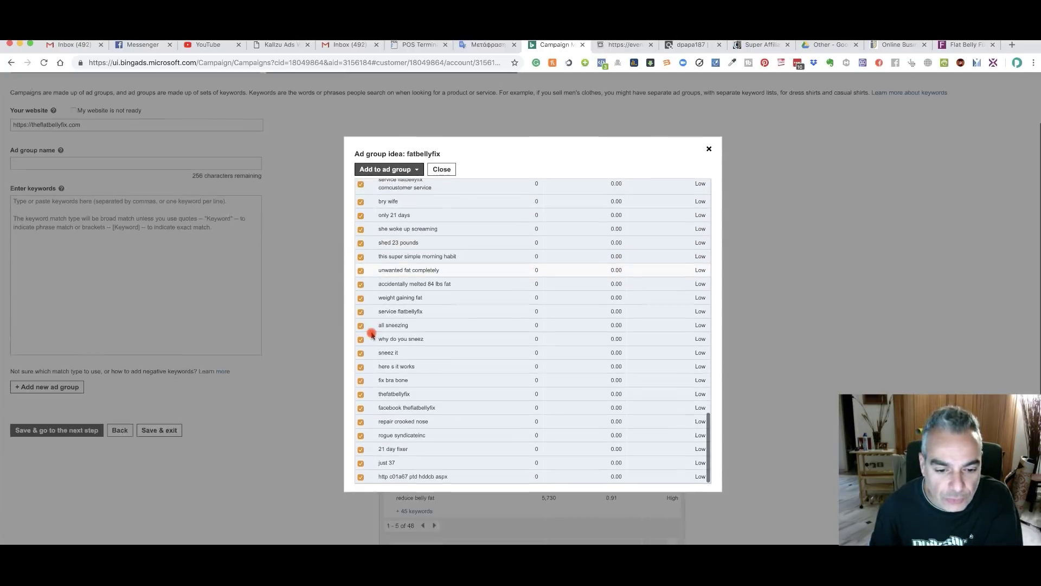
left_click(360, 505)
left_click(361, 492)
left_click(360, 479)
left_click(361, 466)
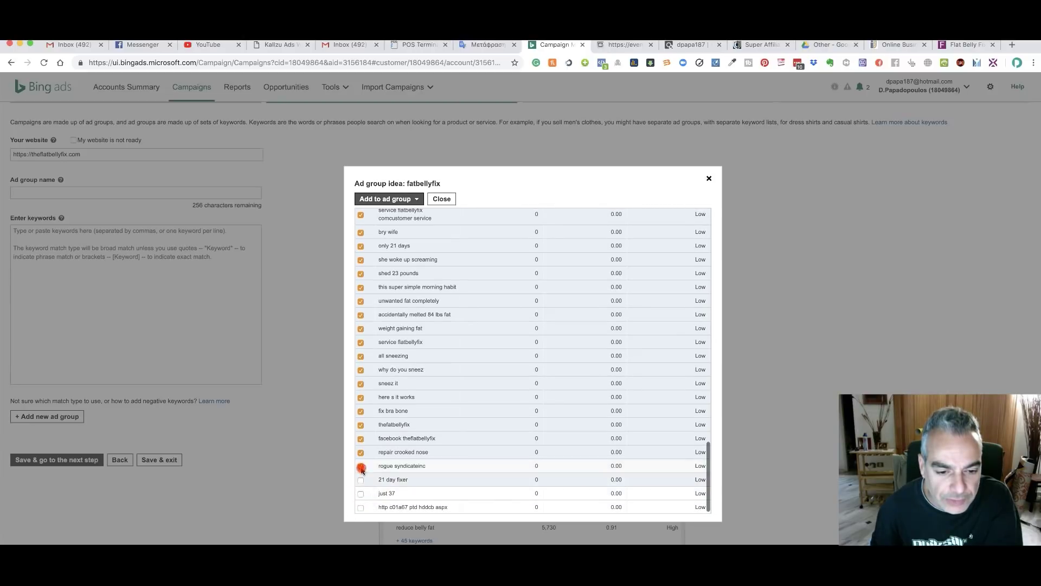
left_click(361, 453)
left_click(361, 439)
left_click(361, 427)
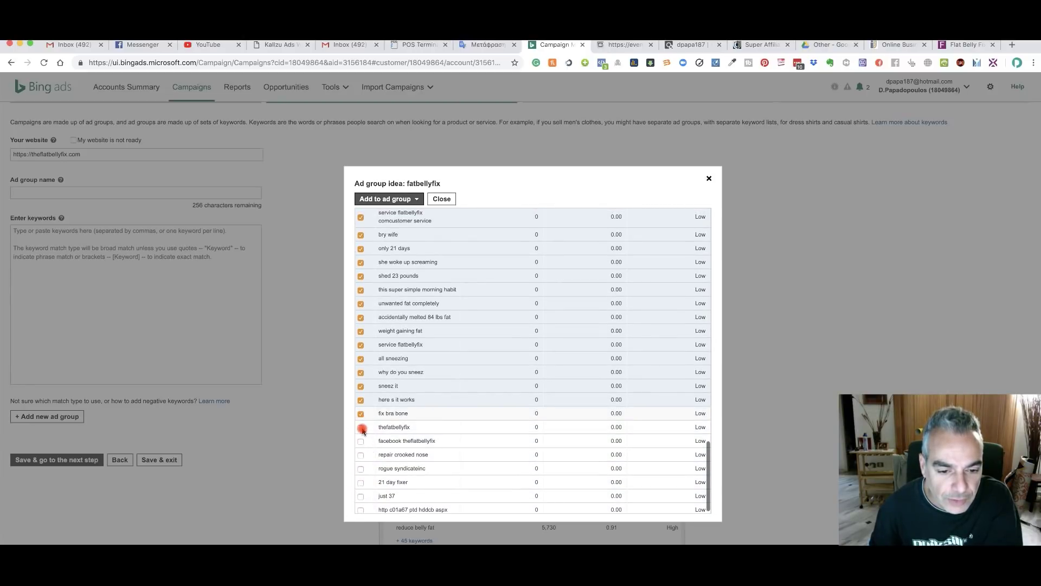
left_click(362, 413)
left_click(362, 400)
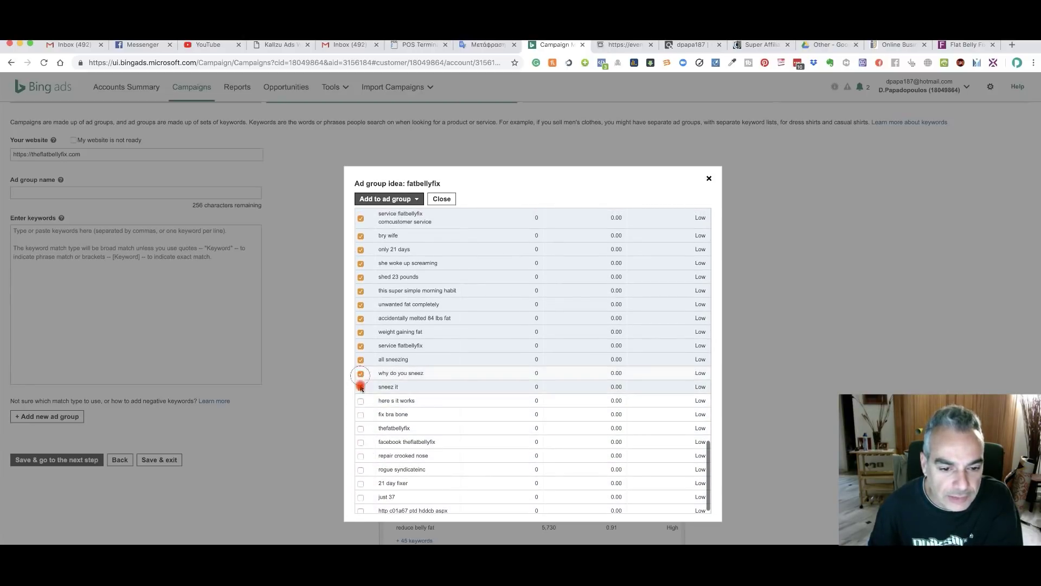
left_click(361, 387)
left_click(361, 374)
left_click(362, 359)
left_click(358, 345)
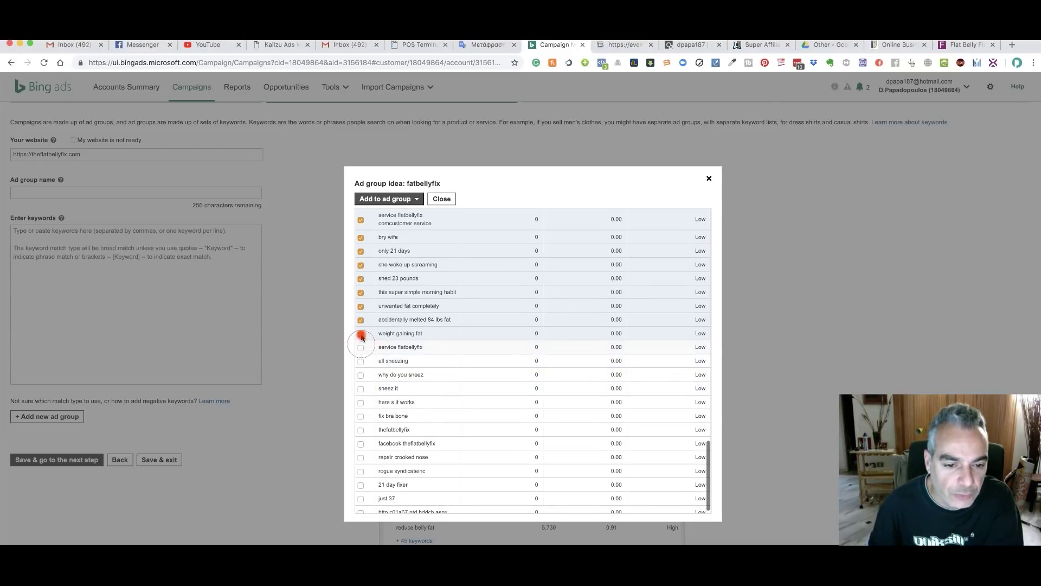
left_click(362, 336)
left_click(362, 321)
left_click(361, 293)
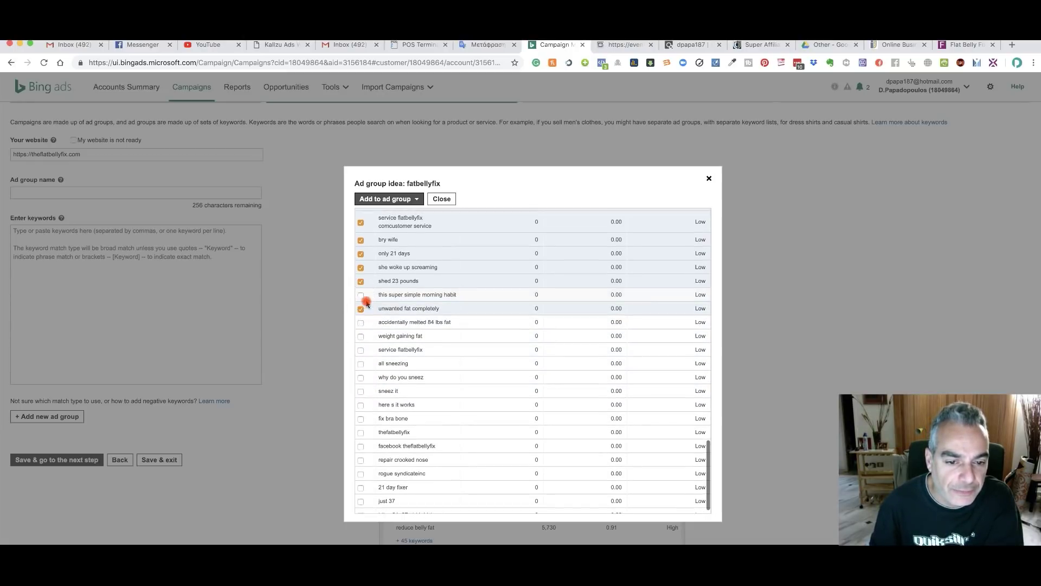
left_click(362, 334)
left_click(361, 304)
left_click(362, 291)
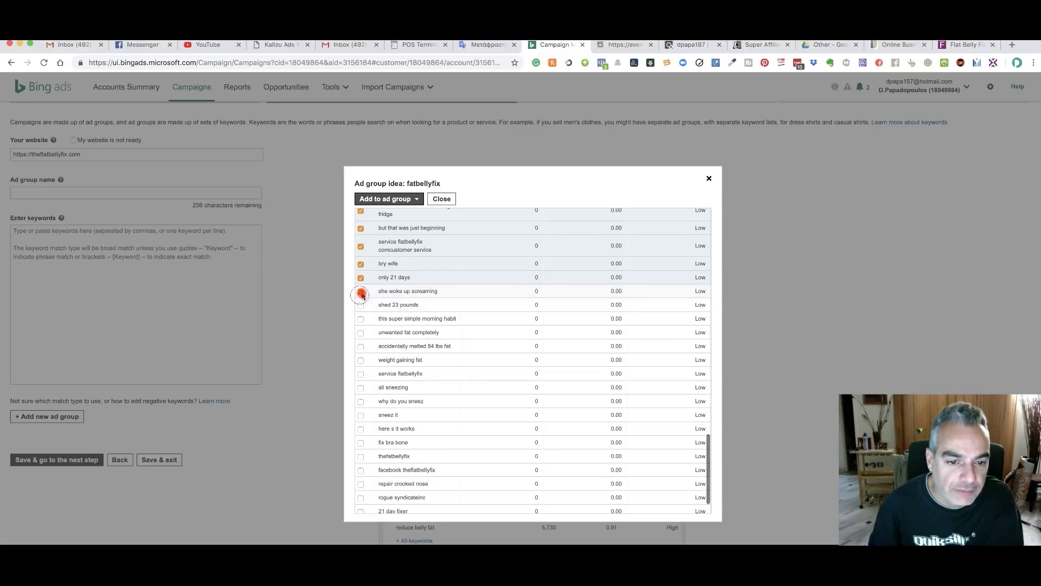
left_click(361, 277)
left_click(360, 265)
Step: Untick remaining unwanted suggestions like fatbellys, flatbellyfix refund and www flatbellydiet
scroll(360, 261, "up", 3)
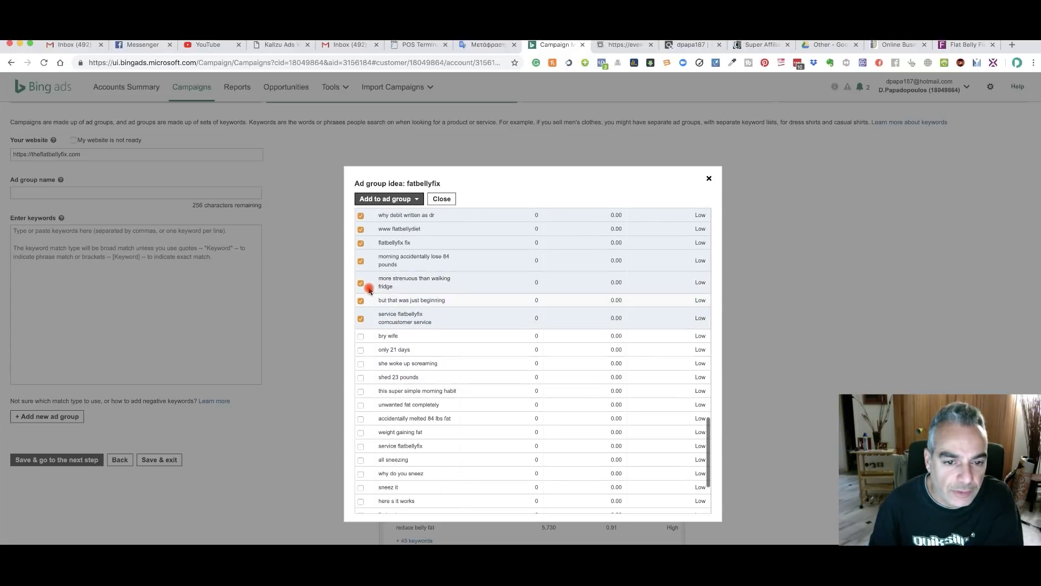
left_click(361, 243)
scroll(371, 253, "up", 6)
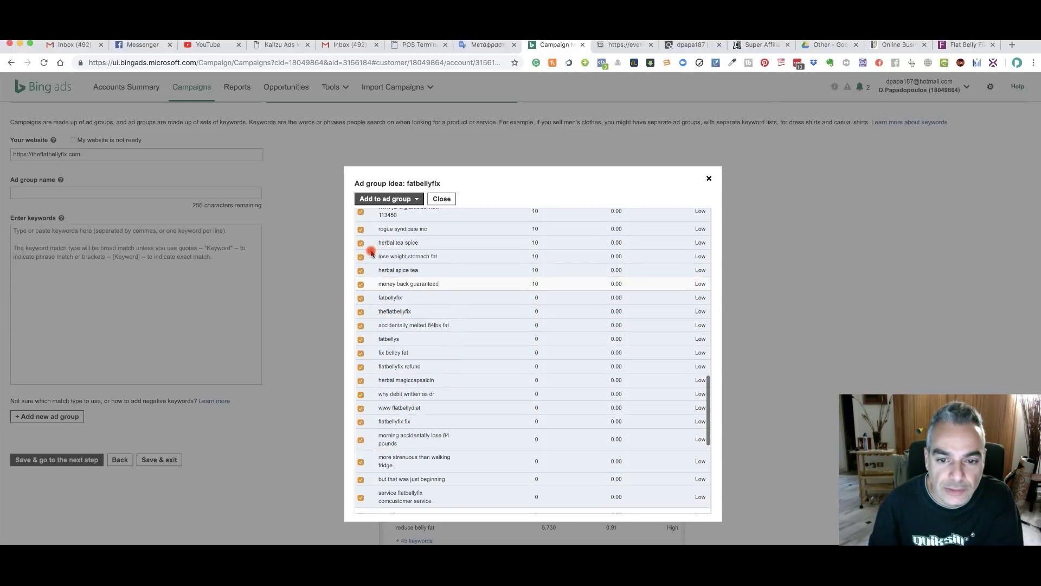
left_click(361, 288)
left_click(360, 302)
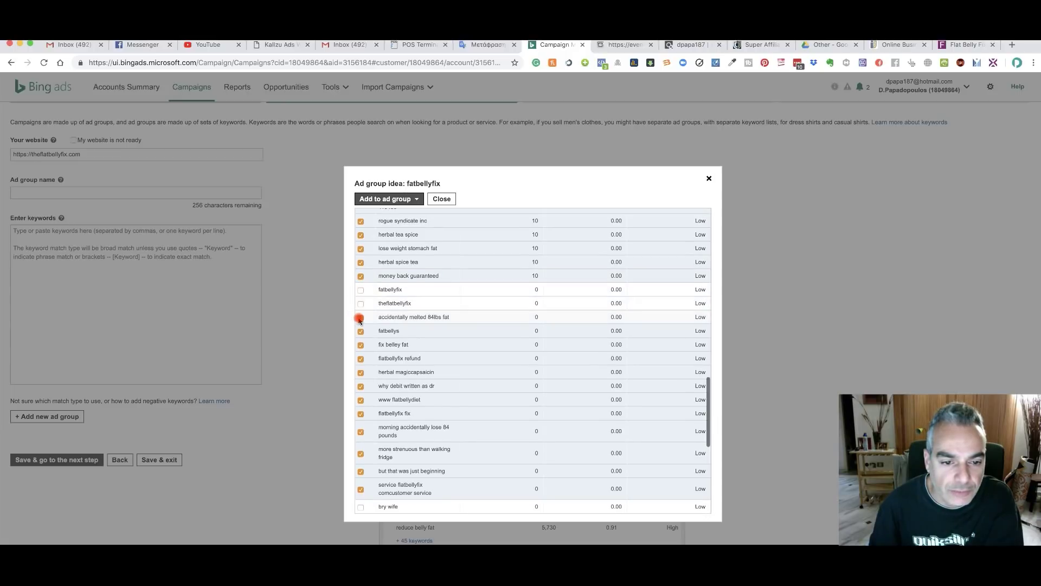
left_click(360, 316)
scroll(360, 304, "down", 1)
left_click(360, 298)
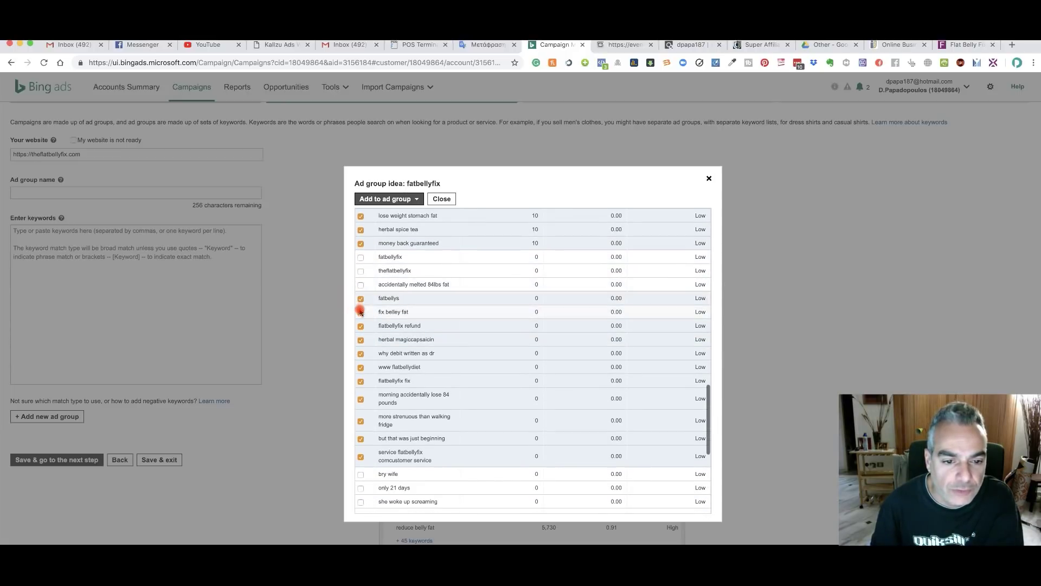
left_click(361, 314)
left_click(361, 327)
left_click(361, 341)
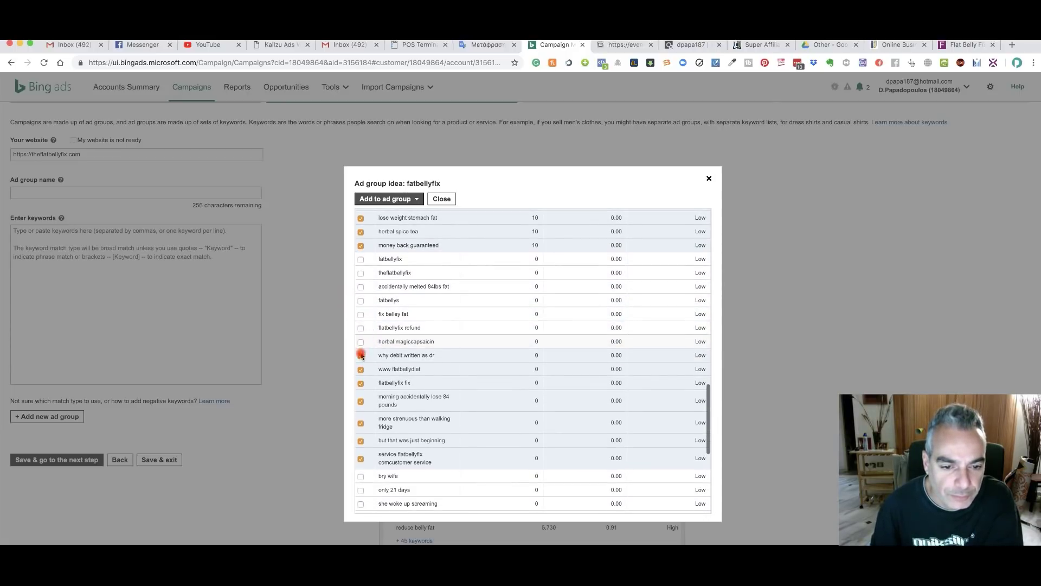
left_click(361, 369)
left_click(361, 356)
left_click(360, 383)
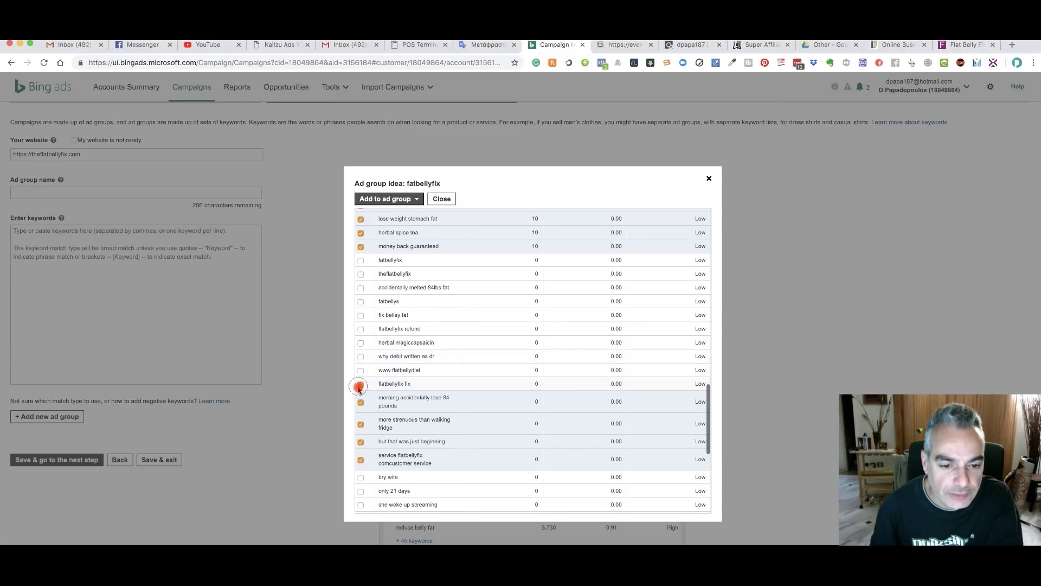
left_click(360, 401)
left_click(362, 423)
left_click(360, 443)
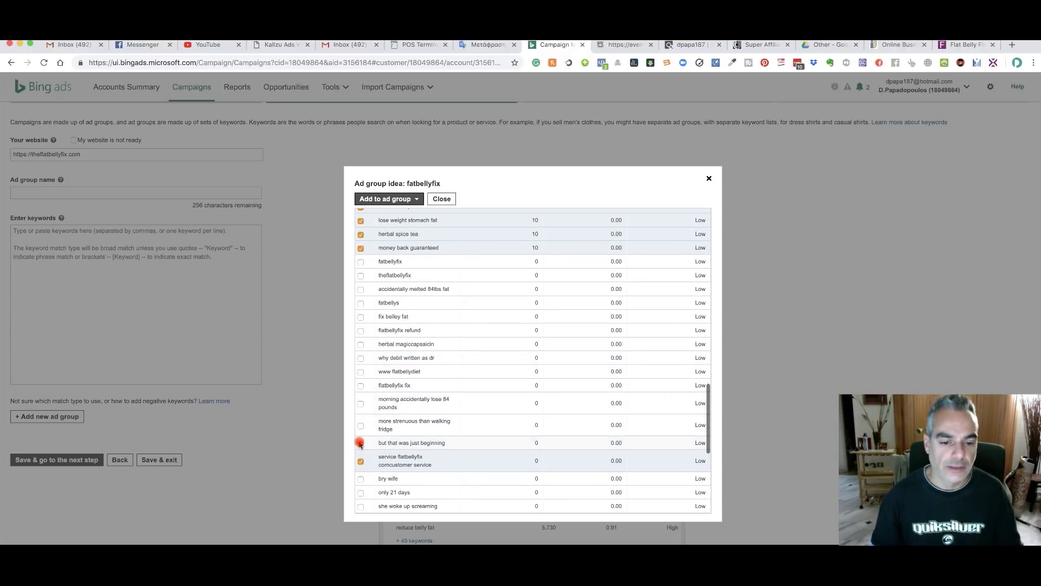
left_click(361, 461)
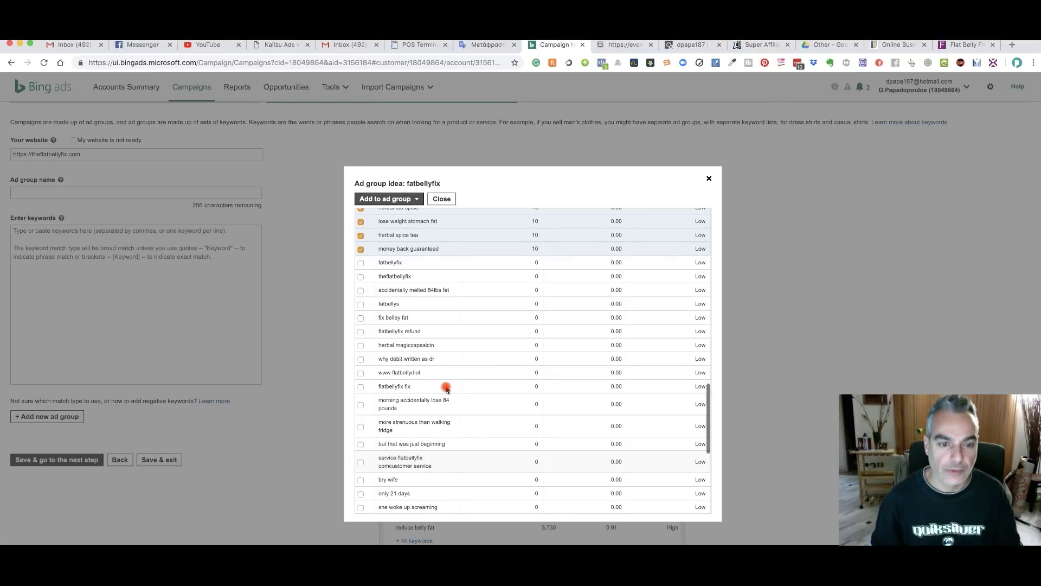
Step: Add the kept fatbellyfix keywords to the ad group
scroll(441, 389, "up", 10)
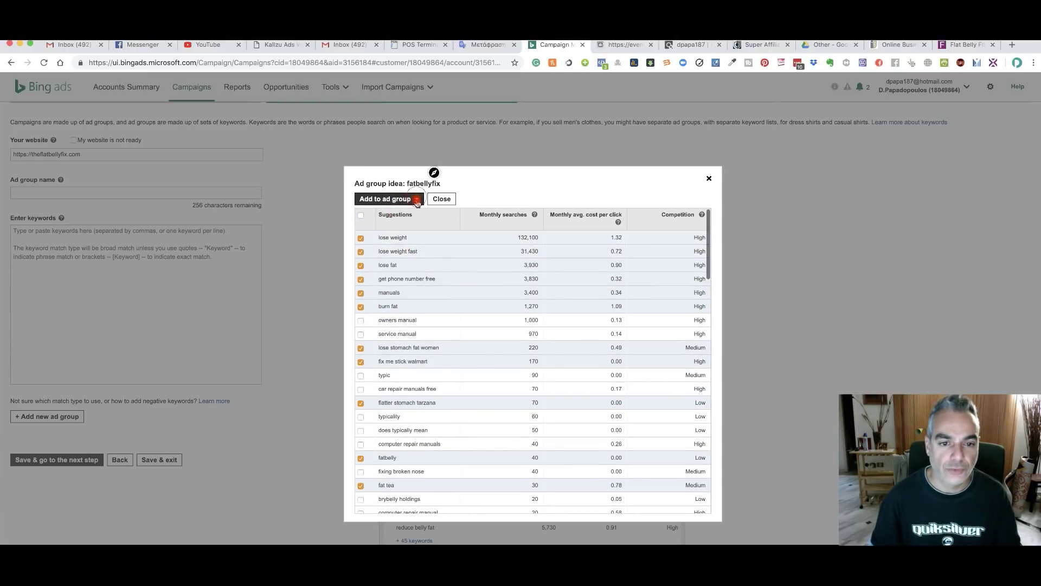
left_click(386, 199)
left_click(401, 228)
Step: Name the ad group FatbellyGroup
scroll(137, 289, "up", 2)
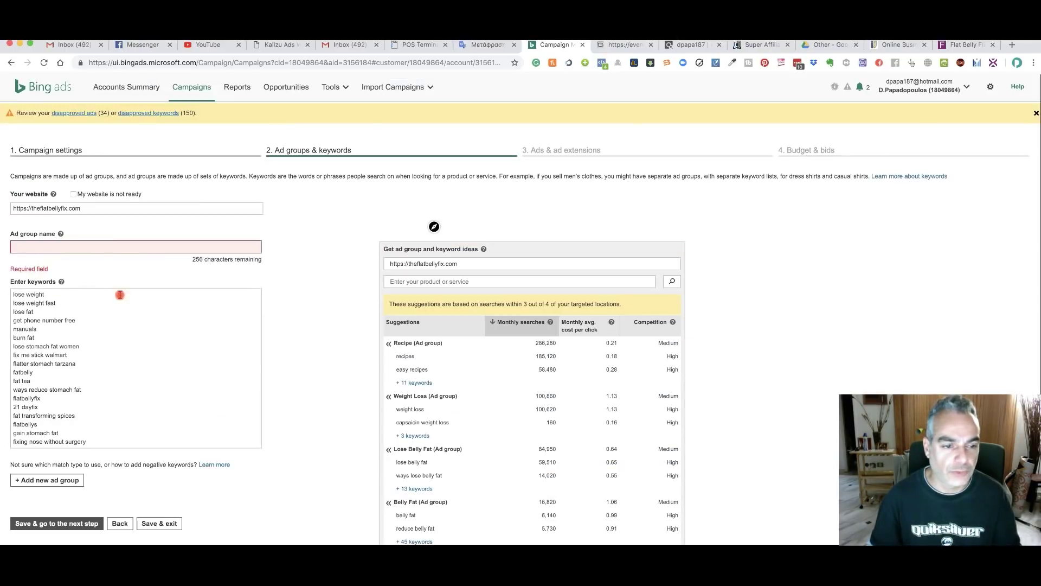
left_click(108, 248)
type("Fatbell")
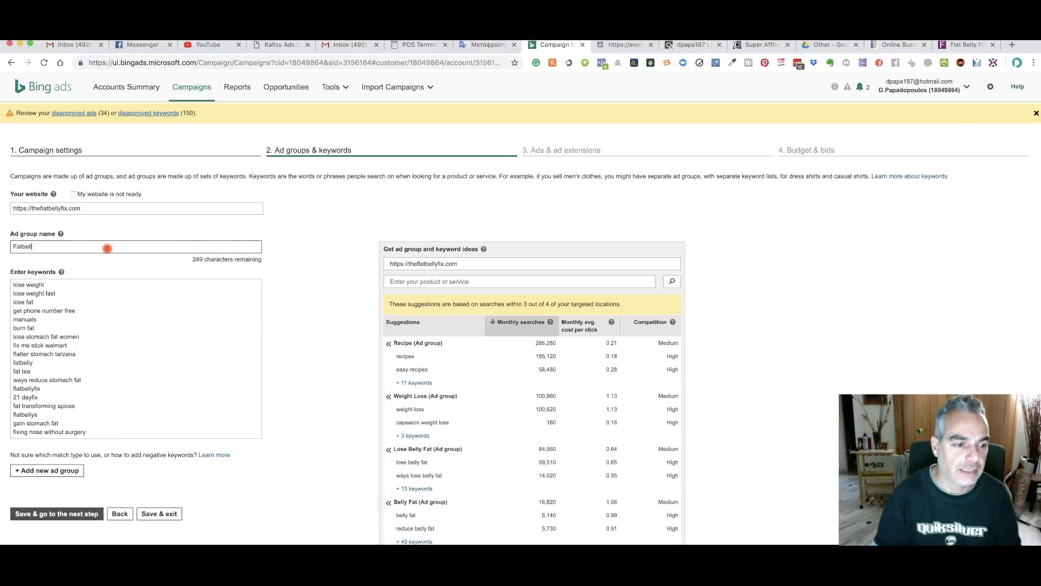
type("yGroup")
Step: Add all Lose Belly Fat keyword ideas to all ad groups
scroll(467, 448, "down", 2)
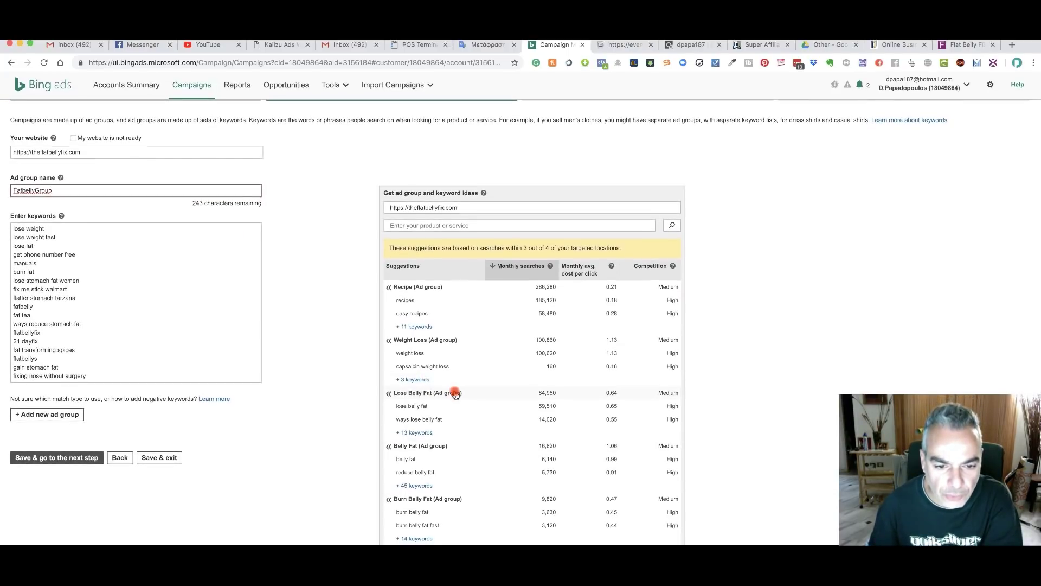
left_click(418, 435)
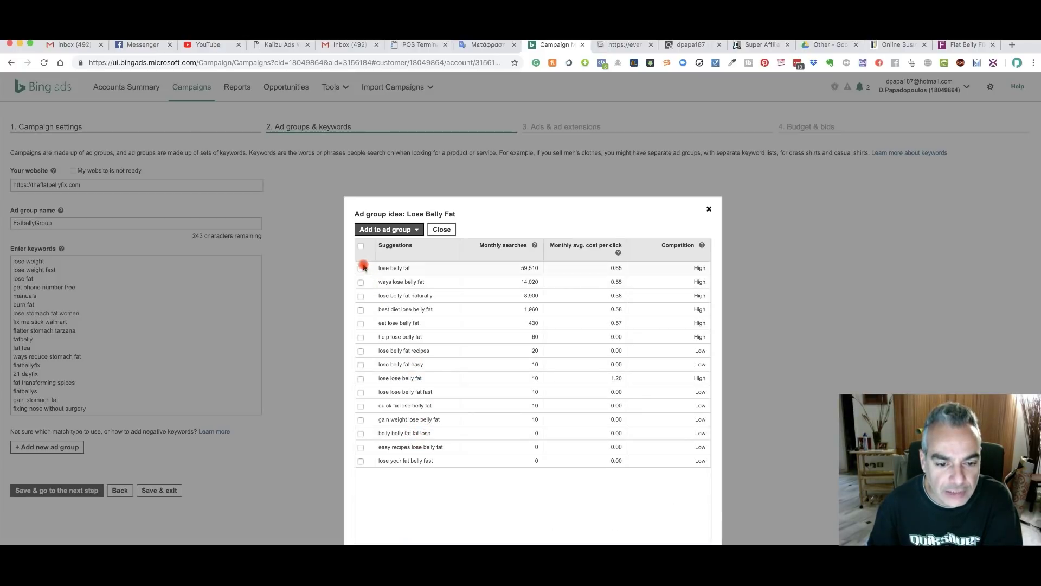
left_click(361, 246)
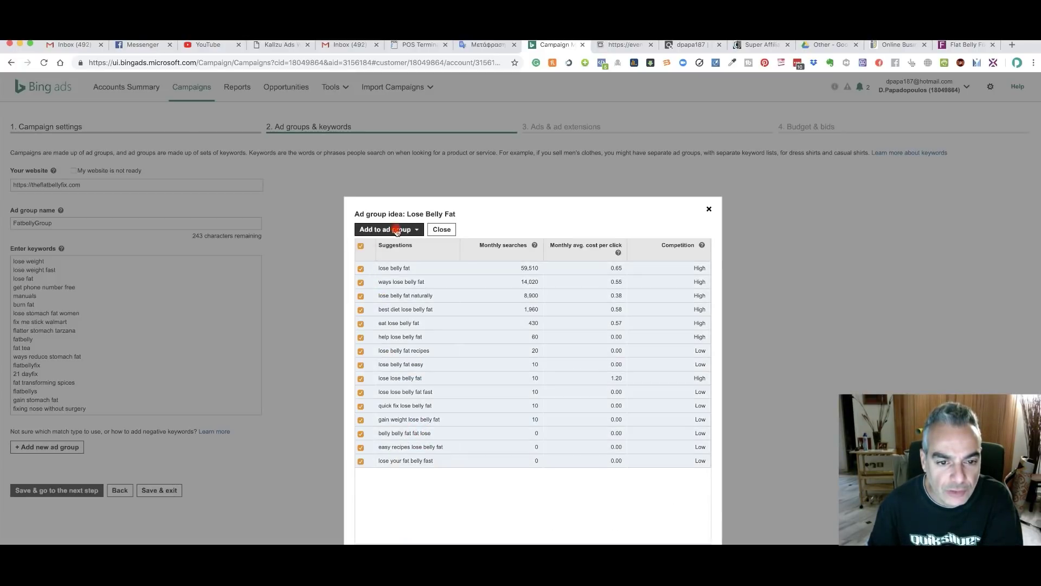
left_click(401, 230)
left_click(417, 261)
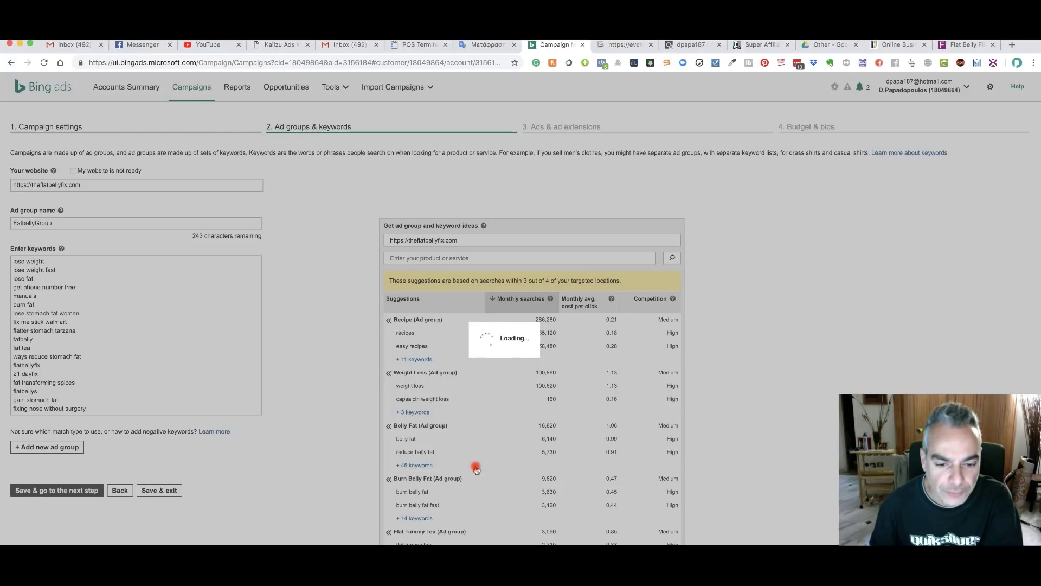
Step: Add the Burn Belly Fat ideas except pills, teas and tea burn belly fat
scroll(473, 464, "down", 1)
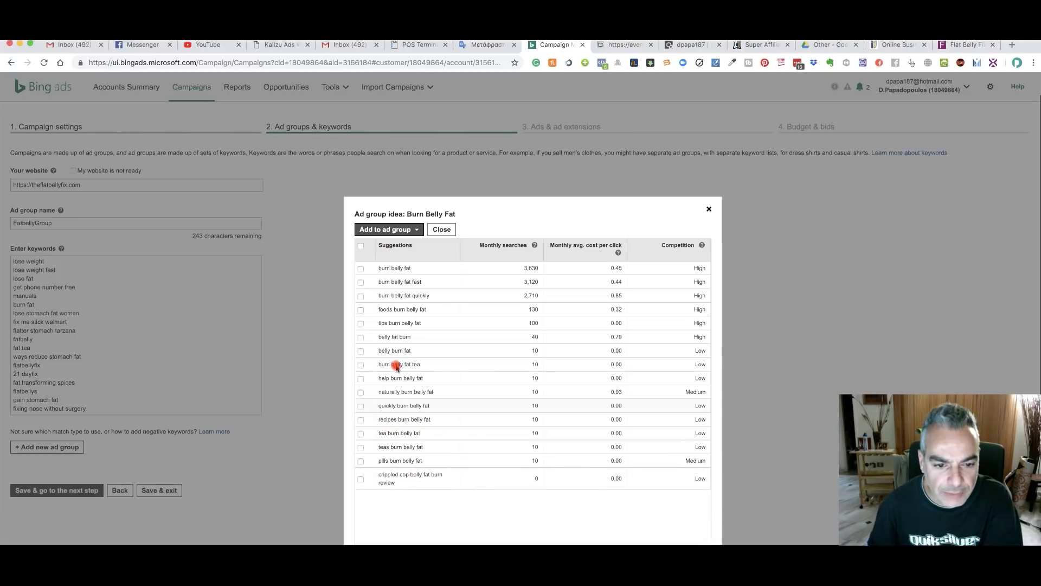
left_click(363, 248)
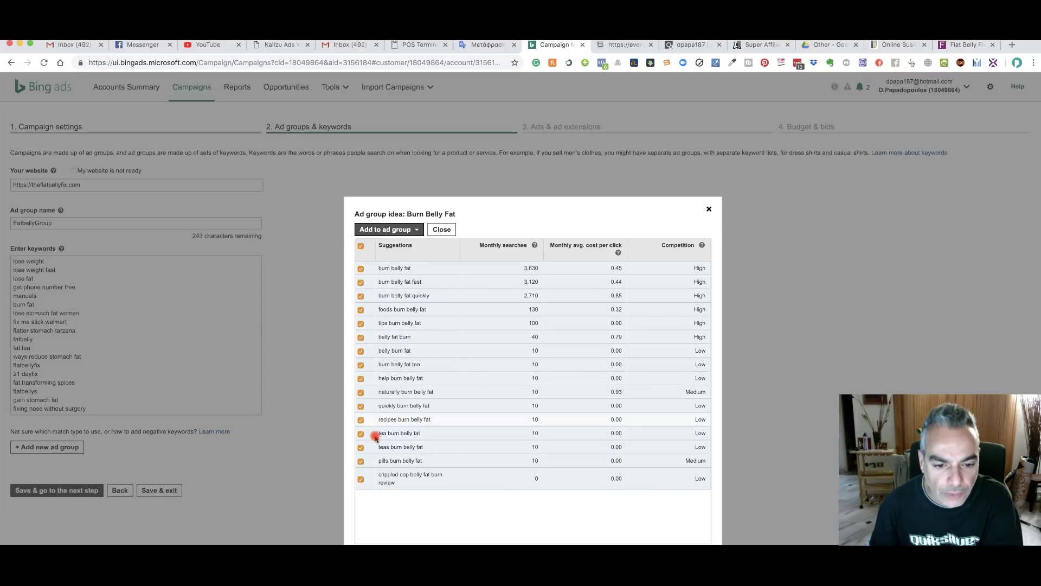
left_click(359, 461)
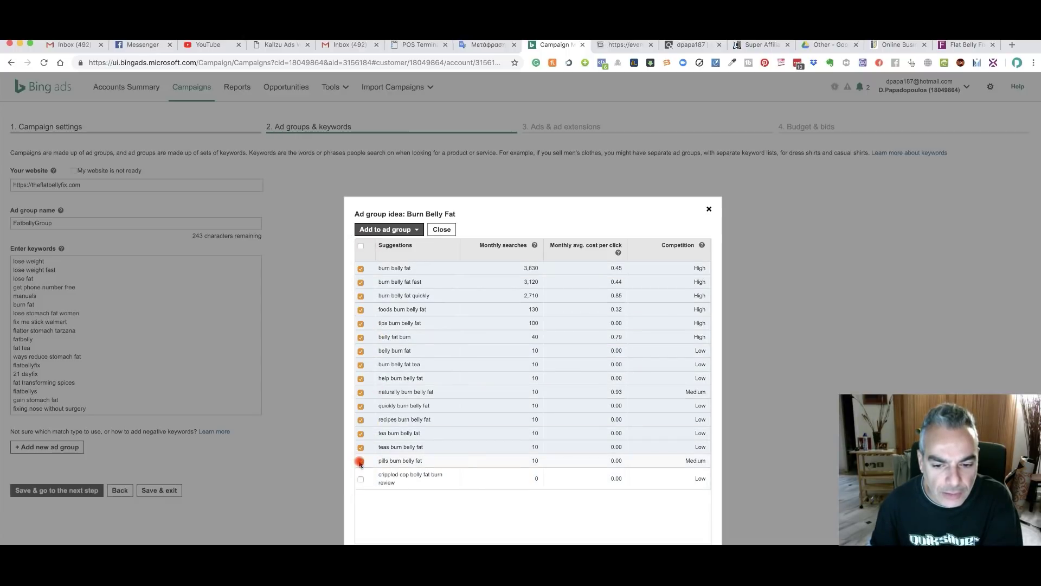
left_click(362, 448)
left_click(361, 434)
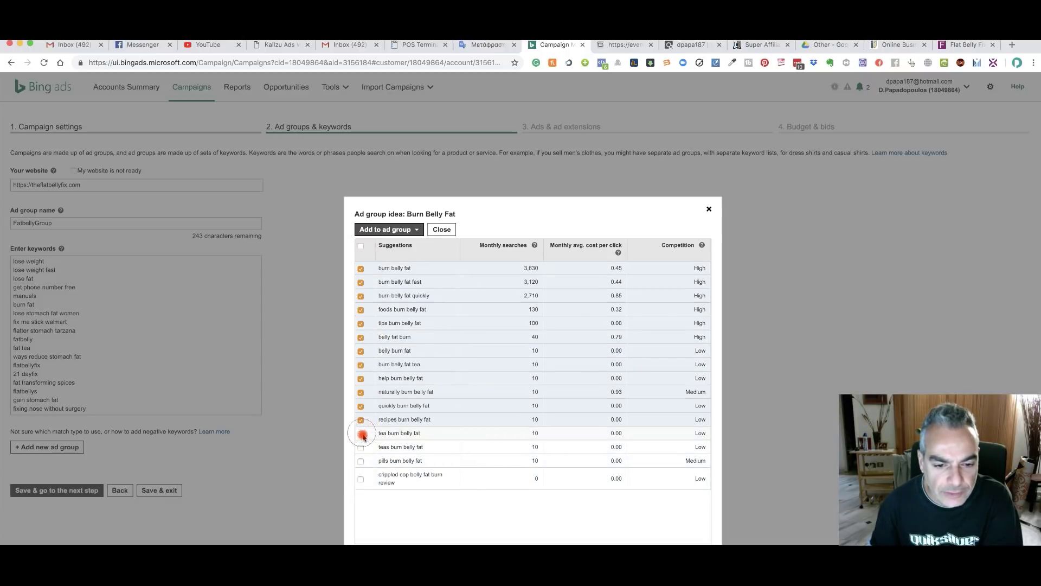
left_click(400, 228)
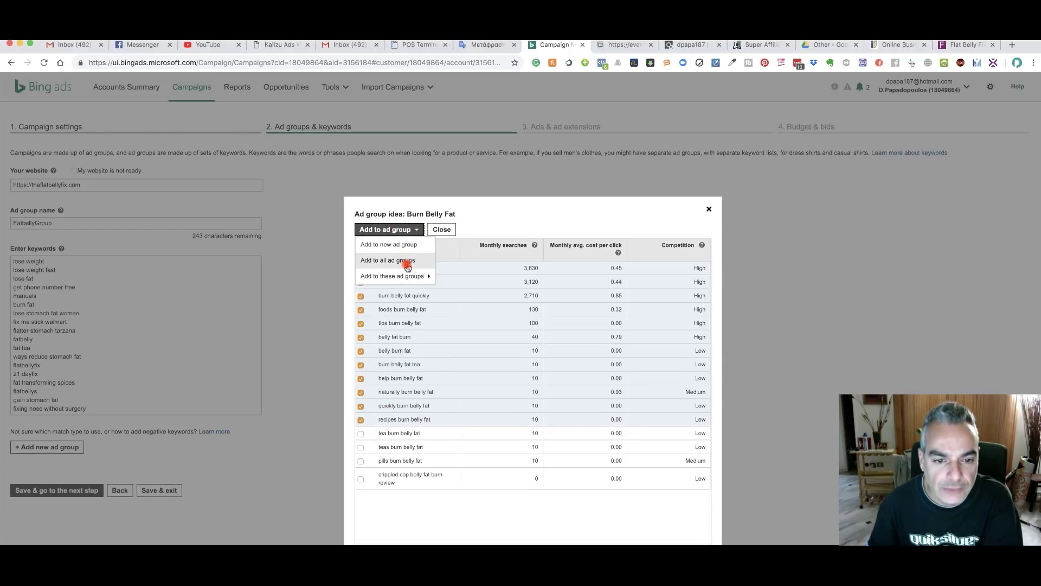
left_click(407, 261)
Step: Add all Flat Tummy Tea keyword ideas
scroll(476, 404, "down", 1)
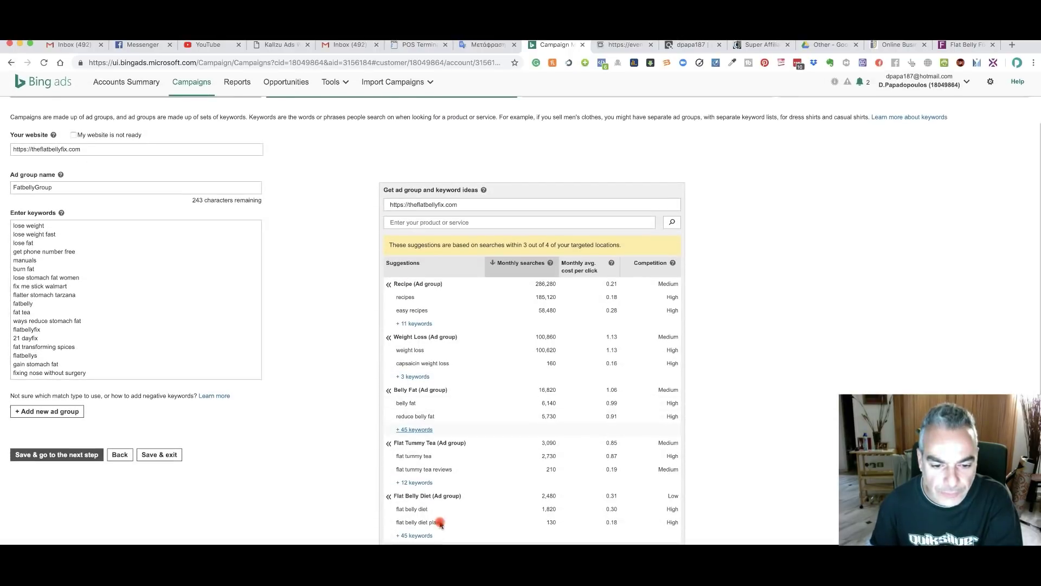
left_click(414, 490)
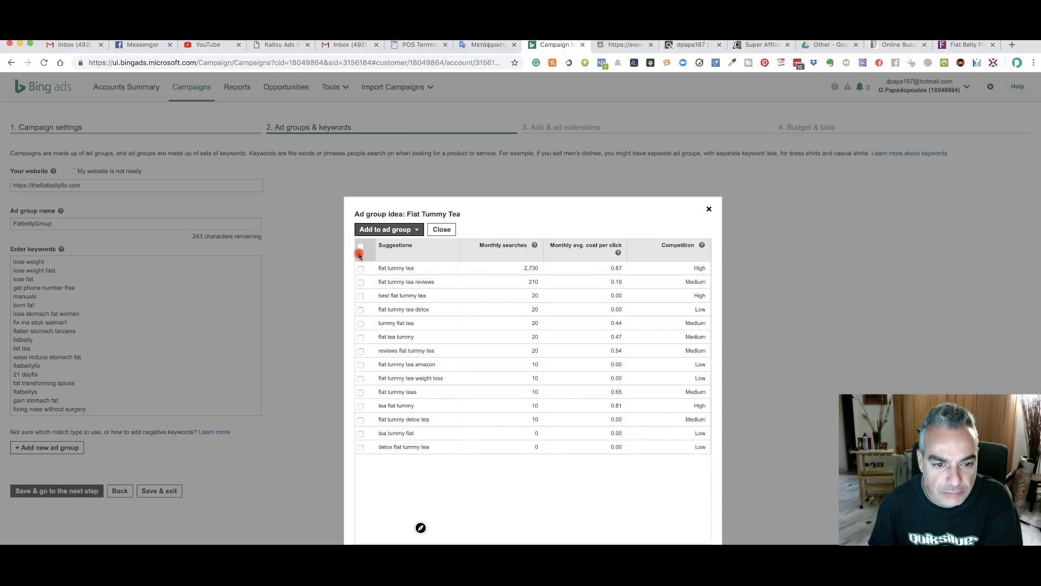
left_click(363, 249)
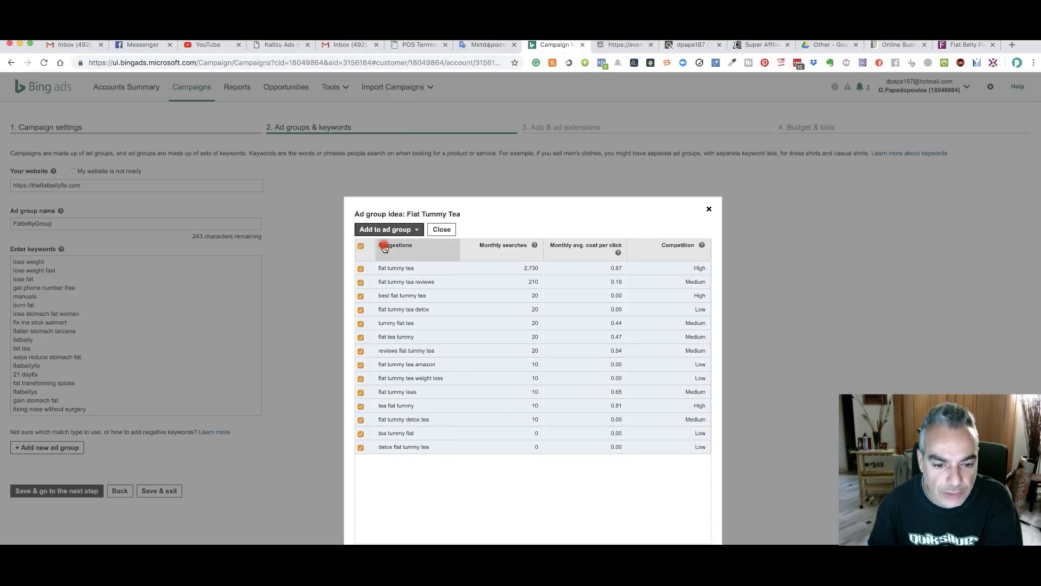
left_click(388, 229)
left_click(407, 251)
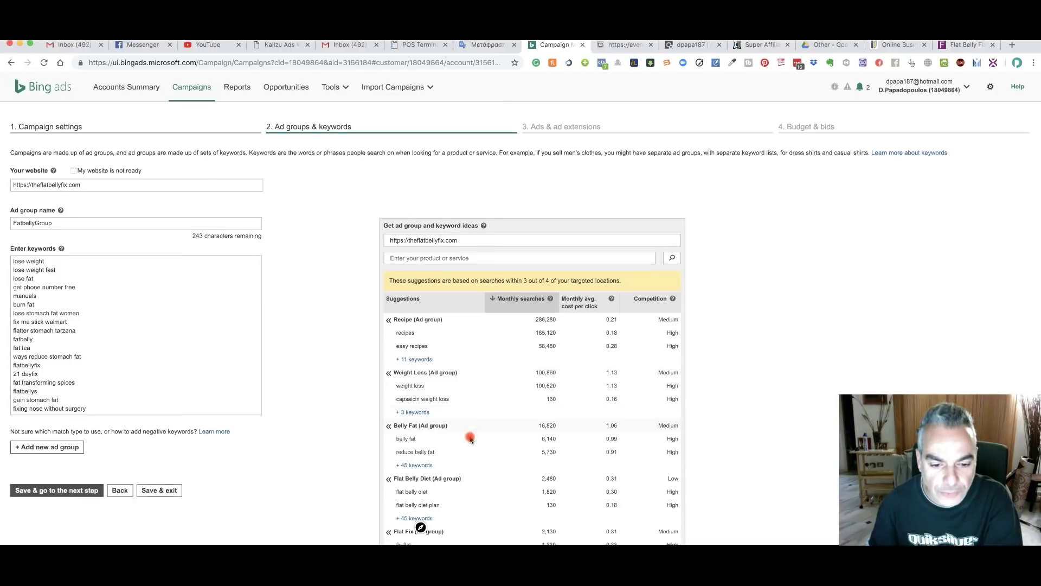
Step: Save the ad groups and start a new ad for FatbellyGroup
scroll(472, 435, "down", 1)
left_click(422, 540)
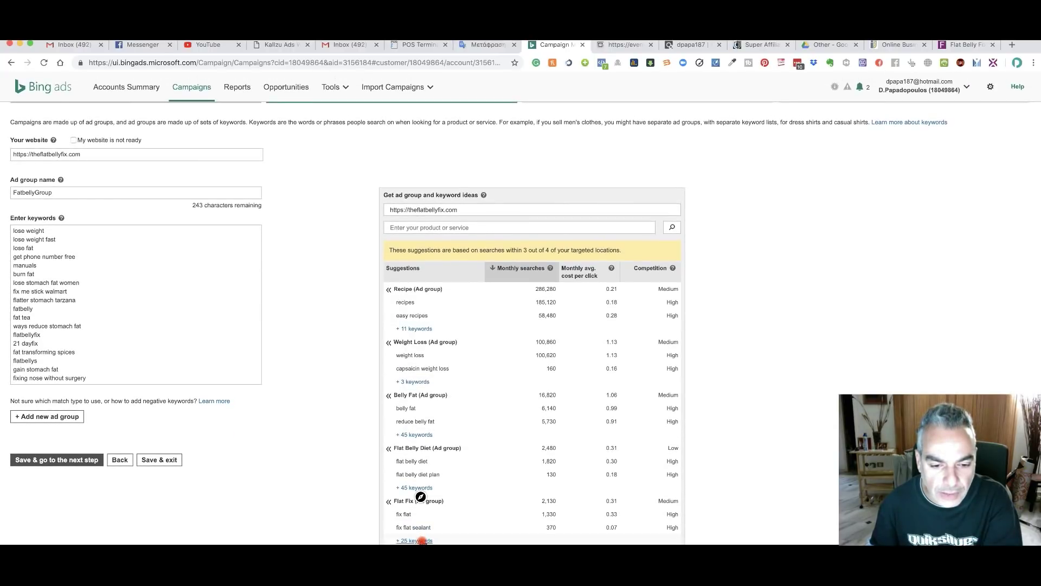
left_click(112, 461)
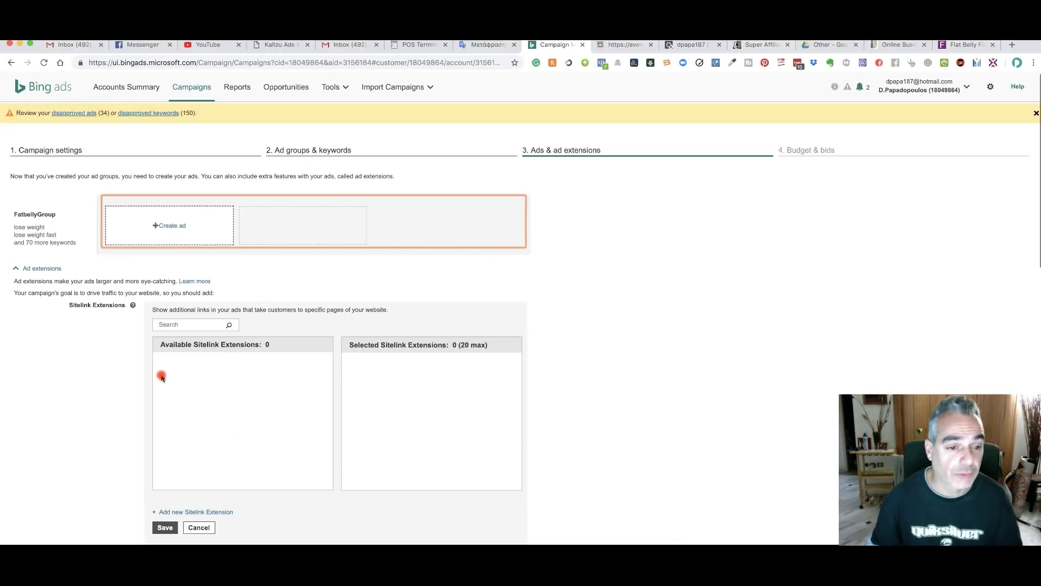
left_click(163, 228)
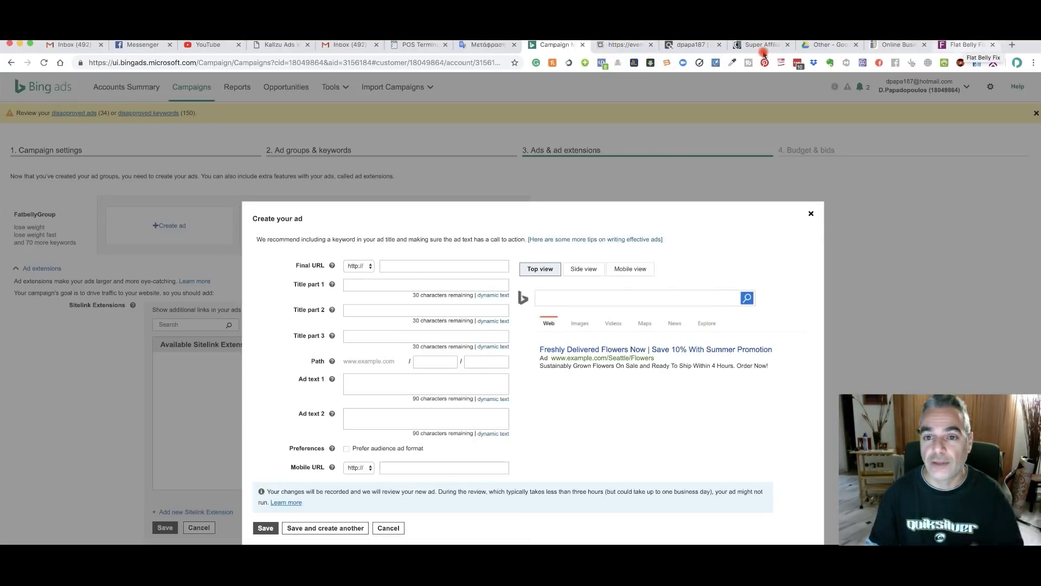
left_click(616, 48)
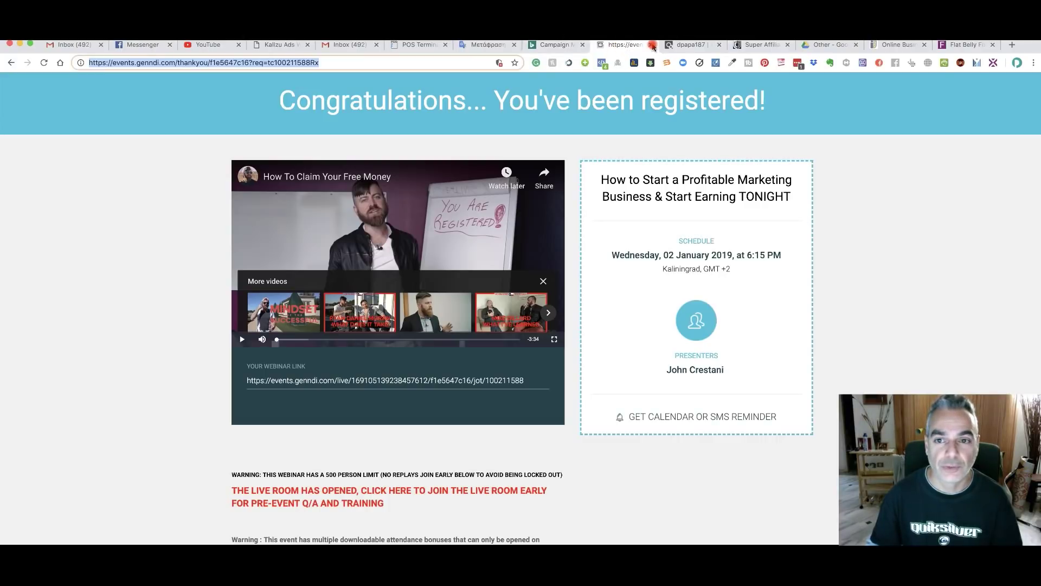
Step: Close the webinar registration and stray Super Affiliate tabs
key("super+w")
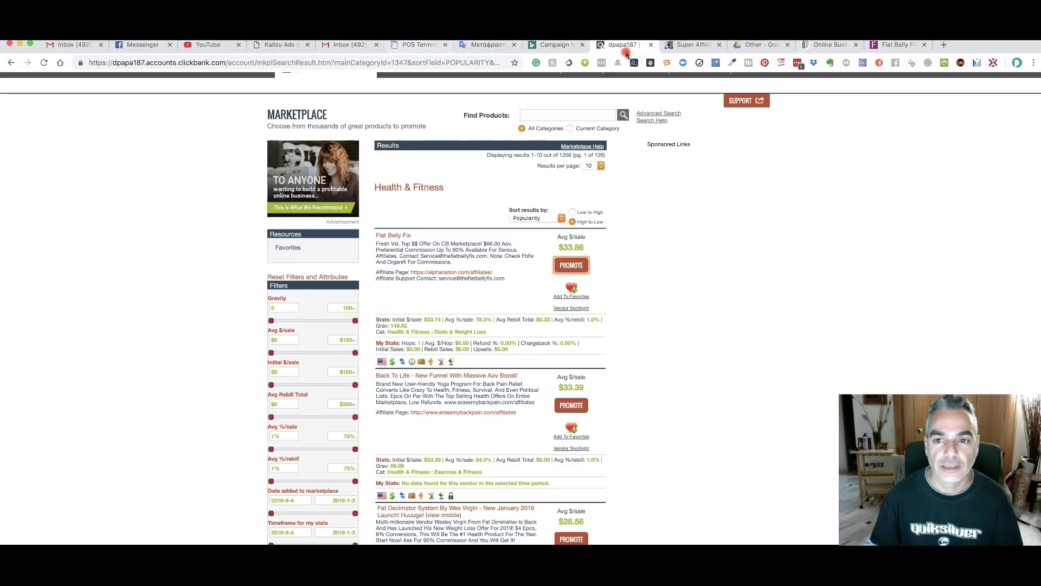
left_click(691, 44)
left_click(717, 45)
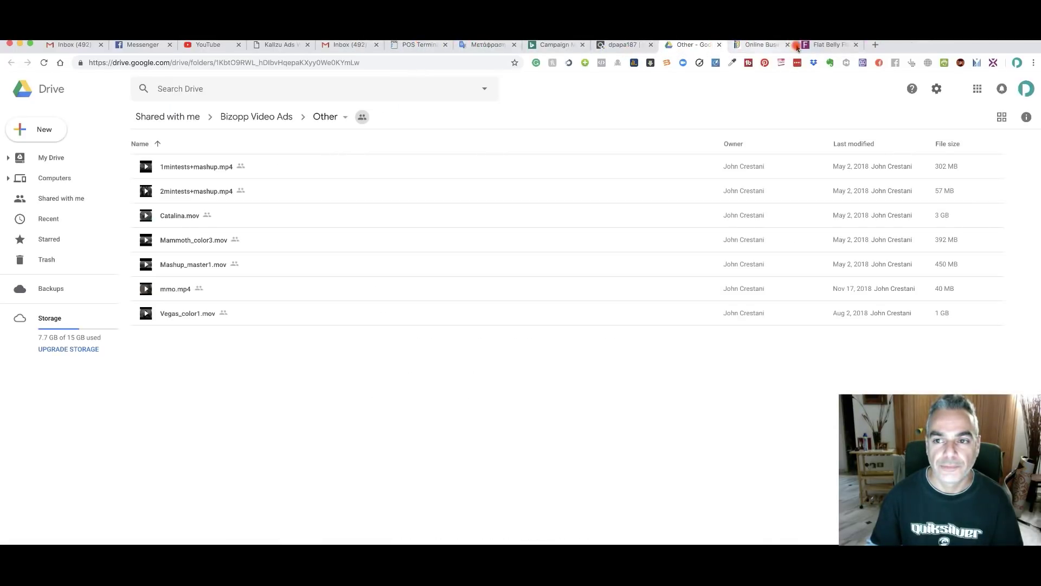
Step: Copy the Flat Belly Fix sales page headline
left_click(827, 45)
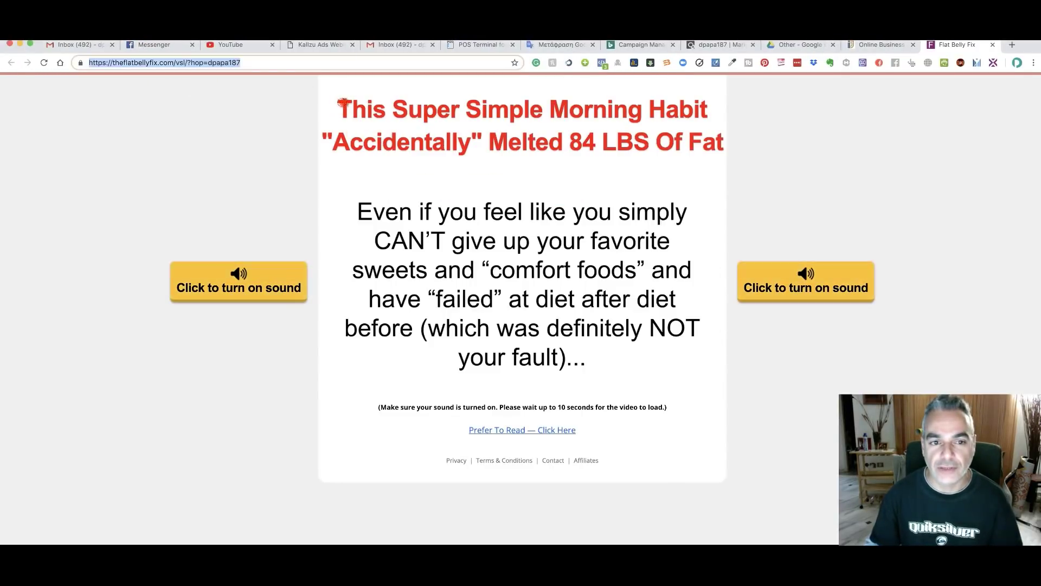
left_click_drag(346, 108, 724, 142)
right_click(580, 133)
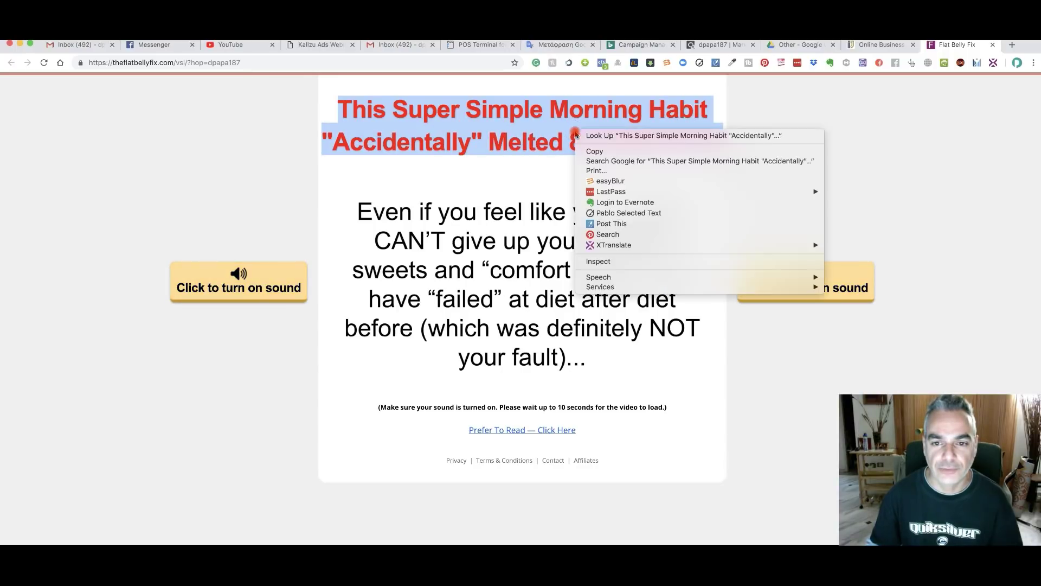
left_click(591, 150)
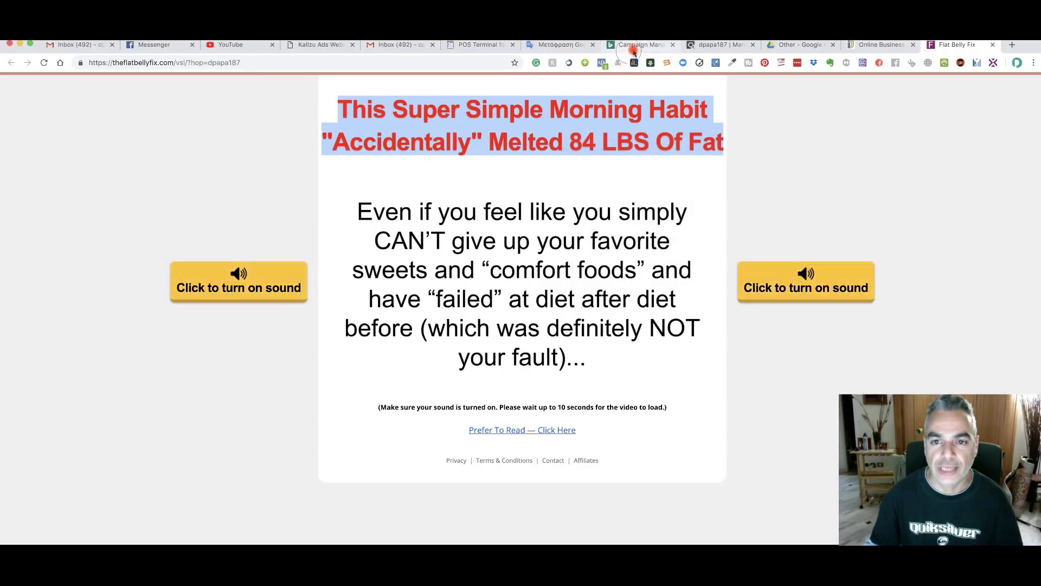
left_click(632, 47)
left_click(380, 289)
type("This Super Simple Morning Habit \"Accidentally\" Melted 84 LBS Of Fat")
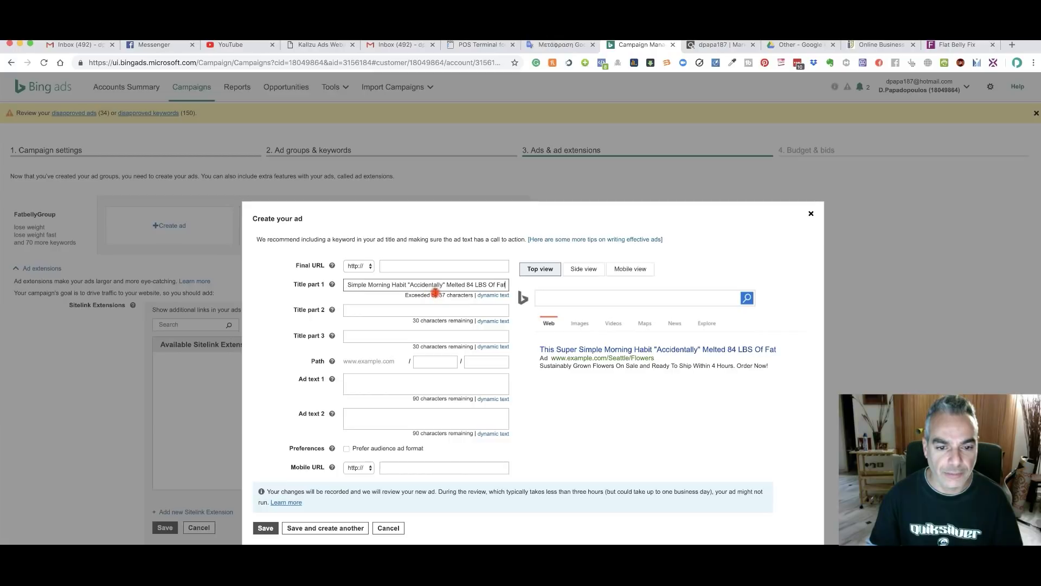
left_click(426, 270)
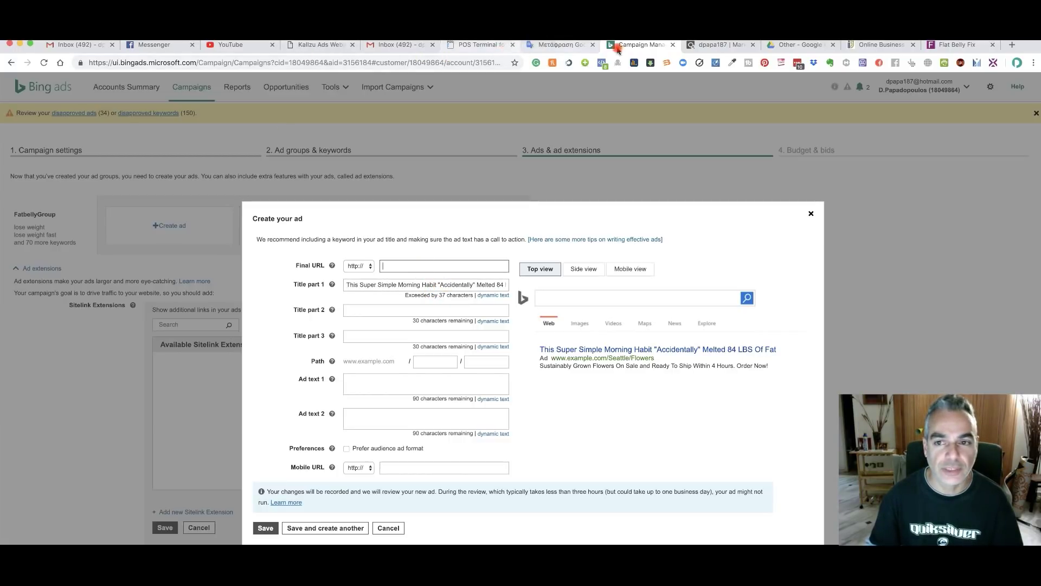
left_click(959, 46)
left_click(162, 63)
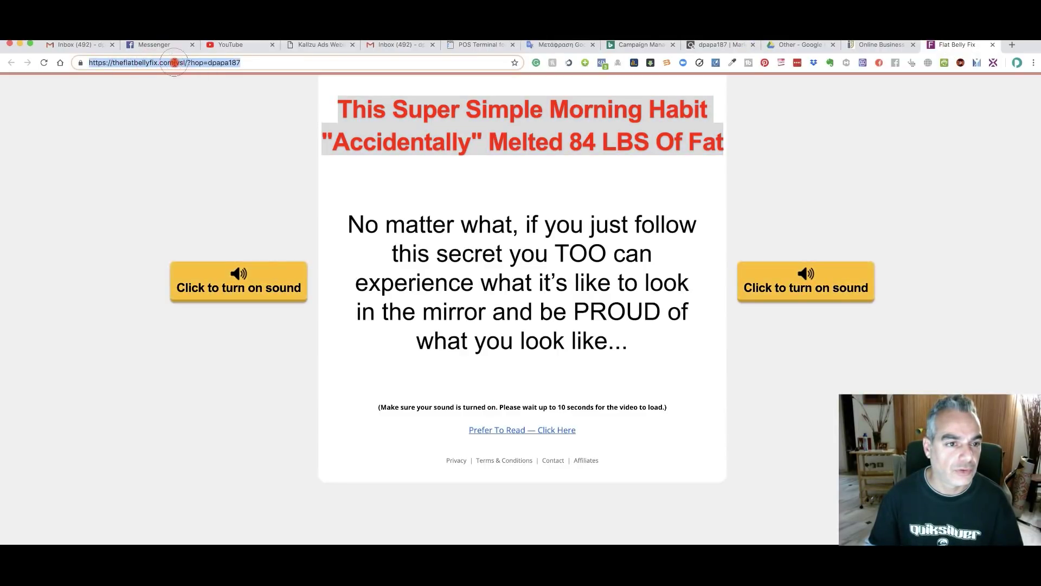
left_click_drag(174, 62, 88, 60)
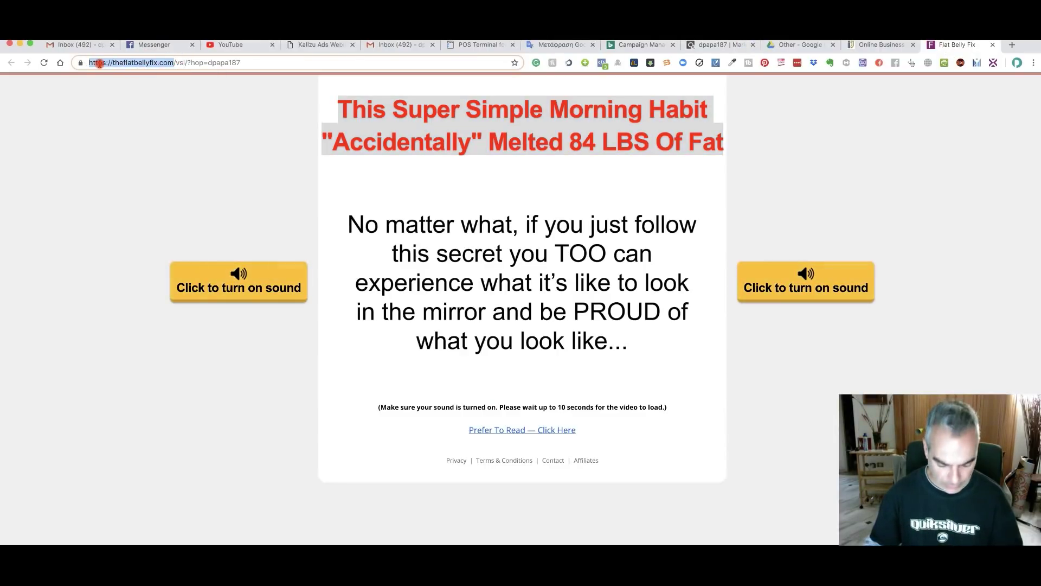
left_click(644, 47)
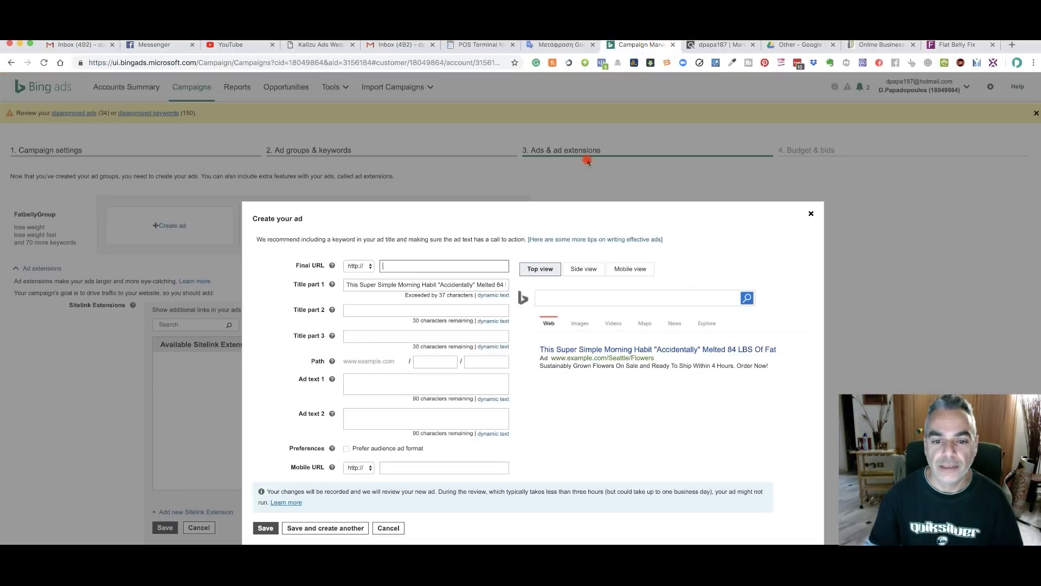
left_click(410, 266)
type("theflatbellyfix.com")
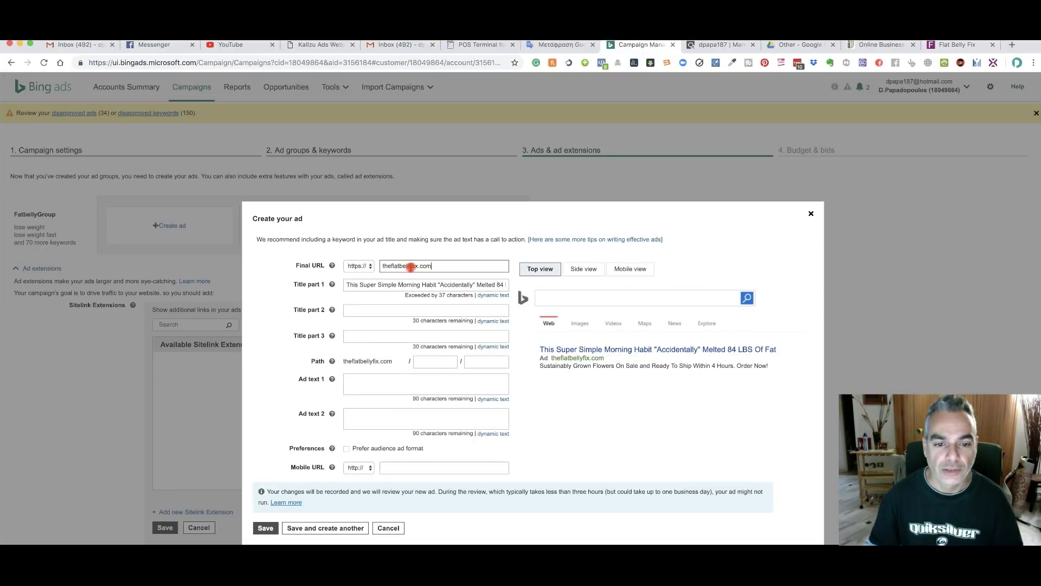
left_click(364, 314)
key("ctrl+Tab")
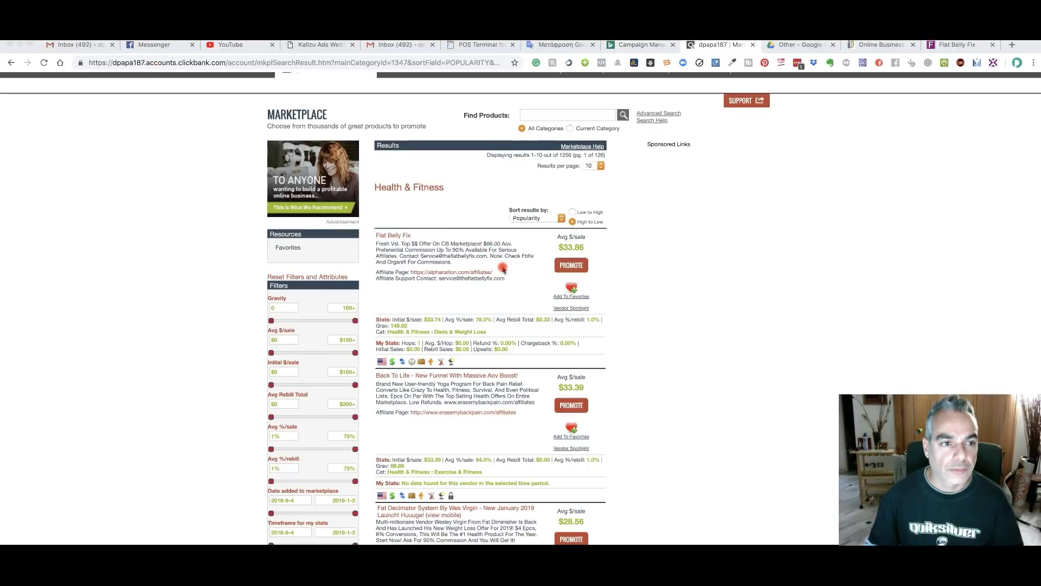
Step: Open the Flat Belly Fix affiliate page and its email swipe document from the resources section
left_click(451, 273)
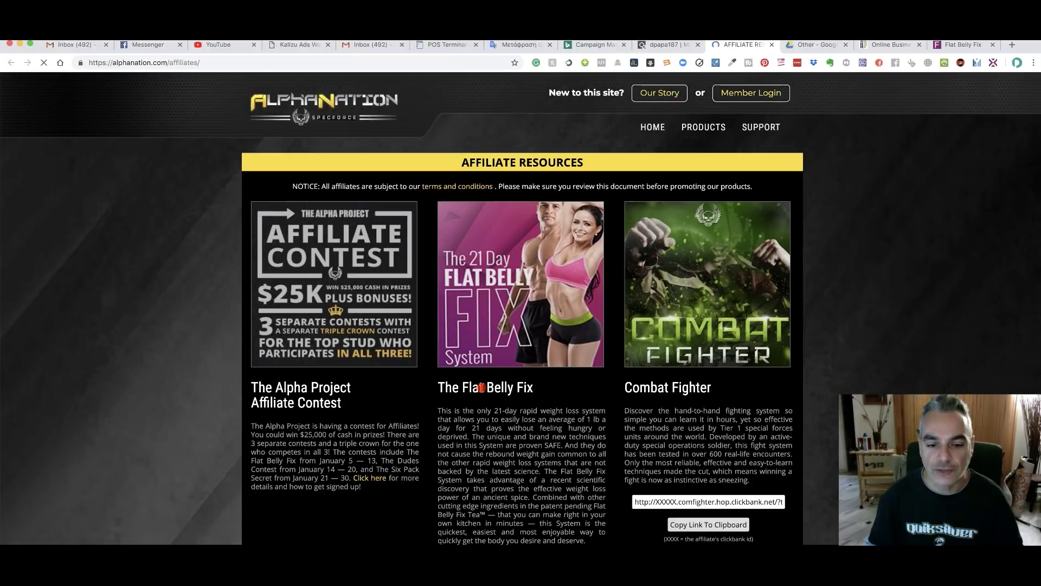
scroll(481, 387, "down", 3)
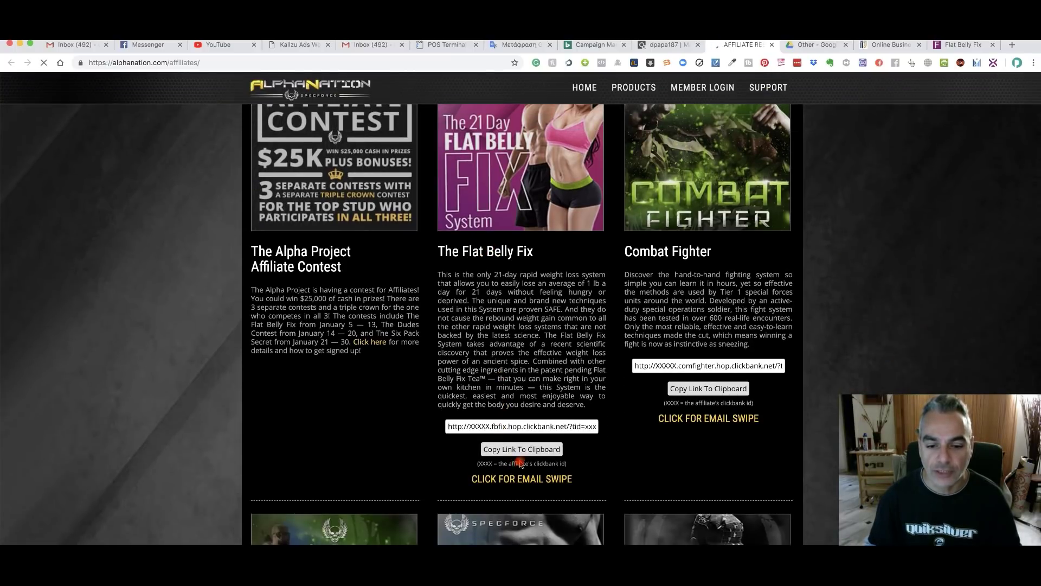
scroll(521, 464, "down", 2)
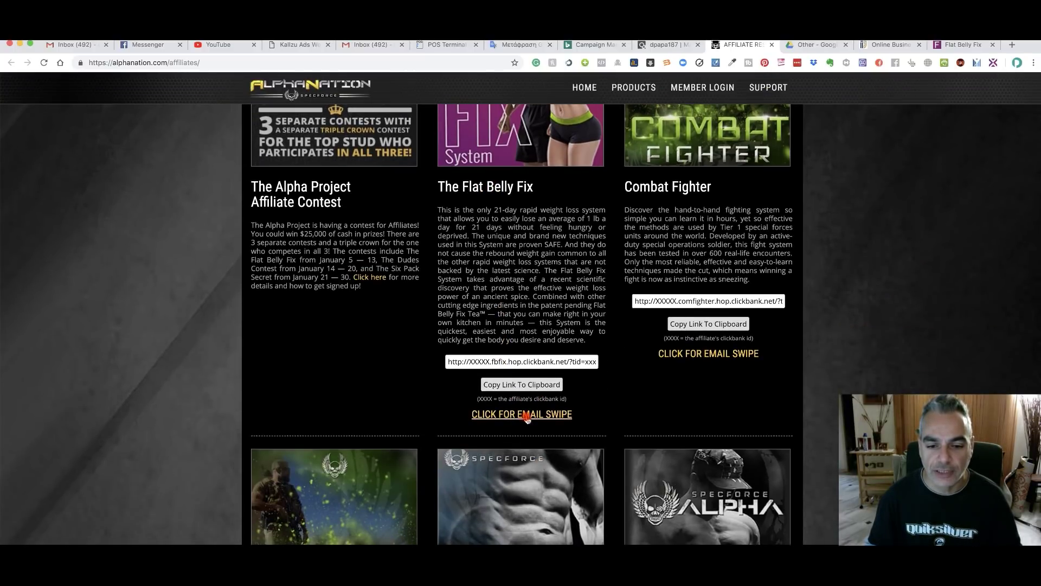
scroll(526, 418, "down", 5)
scroll(526, 416, "down", 3)
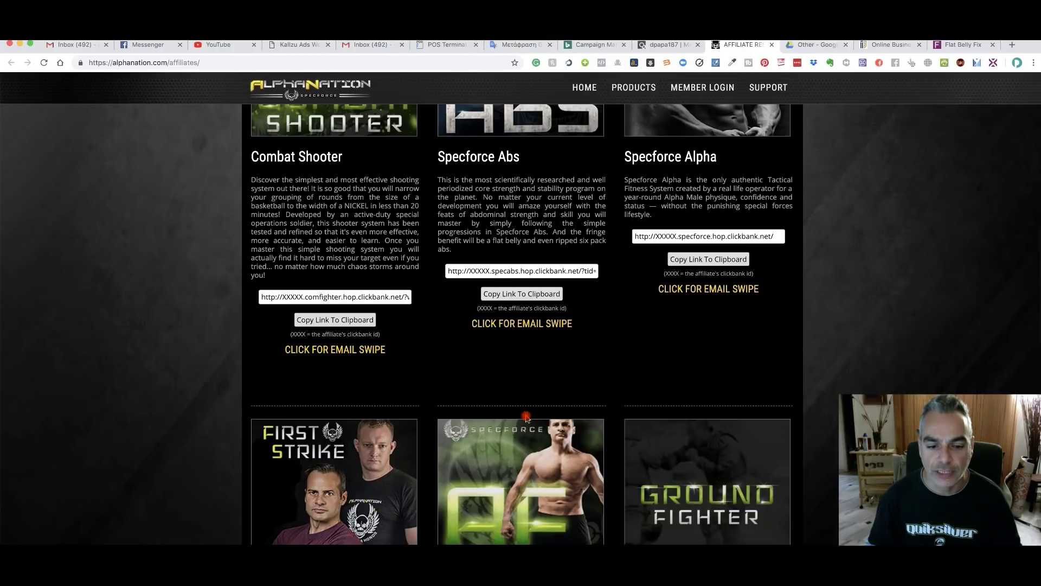
scroll(526, 418, "up", 10)
scroll(520, 410, "down", 2)
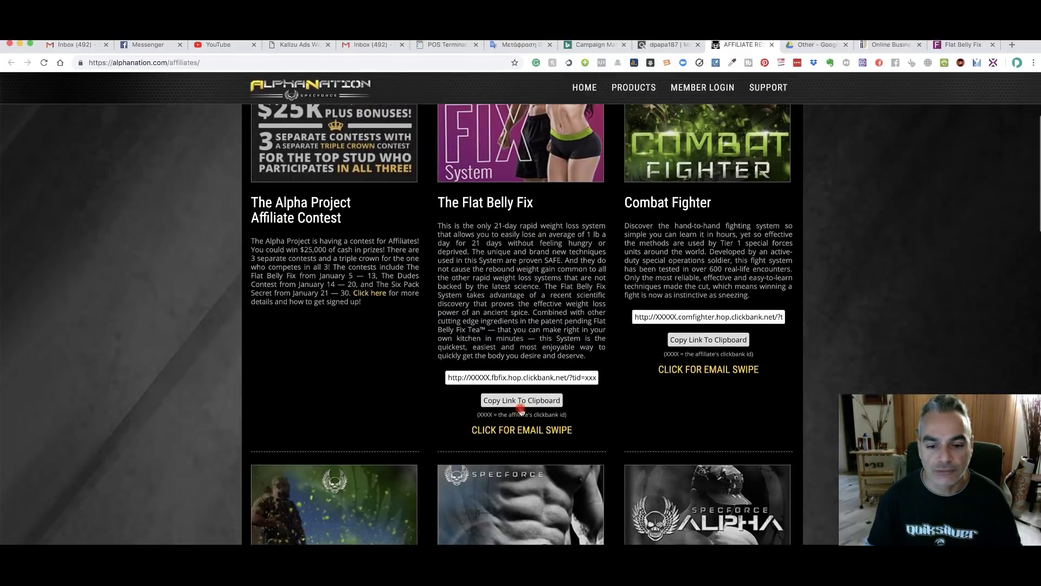
left_click(520, 430)
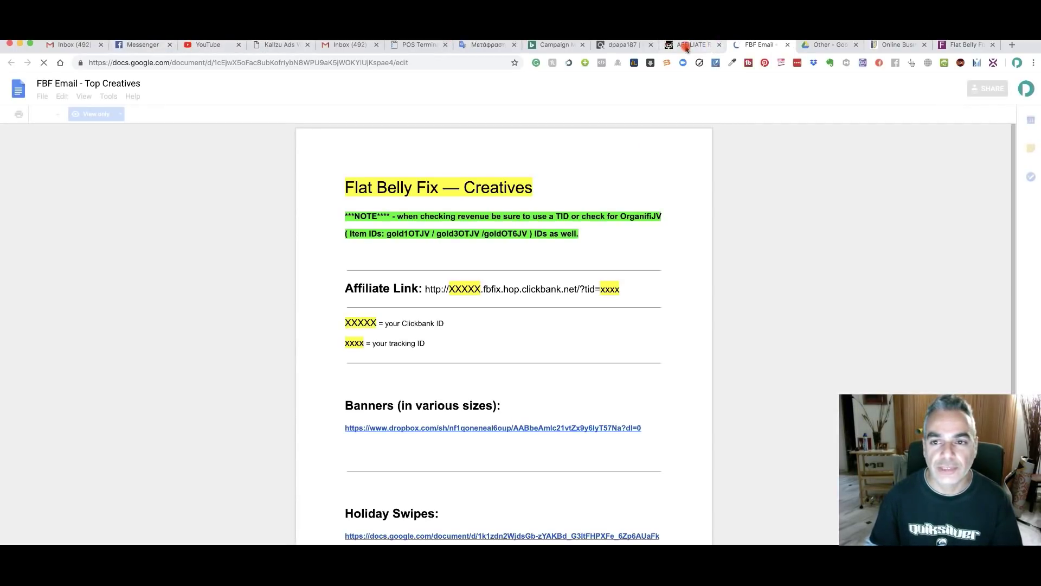
Step: Return to the FBF Email swipes document and look through the evergreen email swipes
left_click(688, 44)
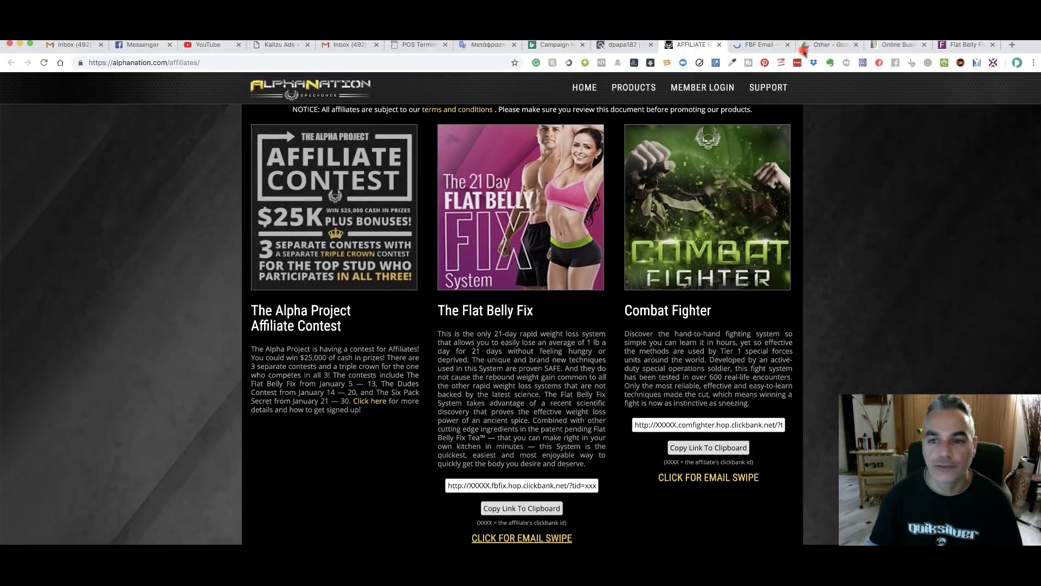
left_click(770, 48)
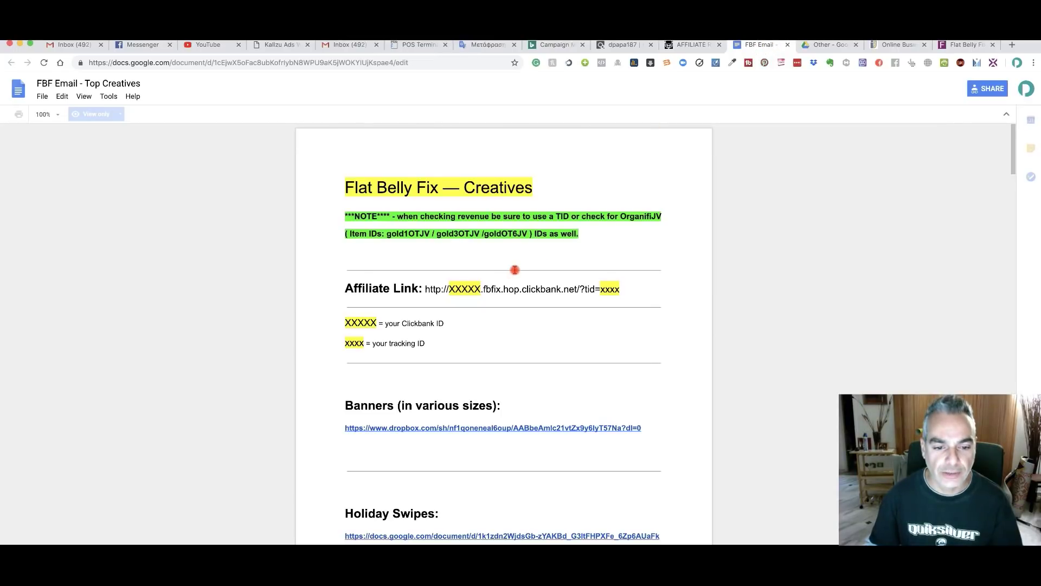
scroll(518, 269, "down", 3)
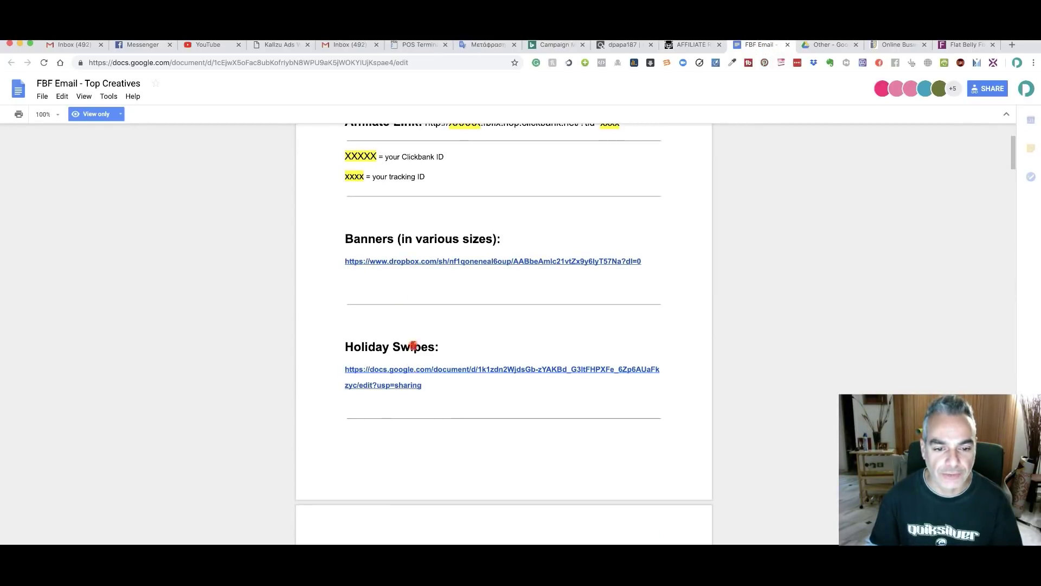
scroll(449, 342, "down", 5)
scroll(448, 340, "down", 6)
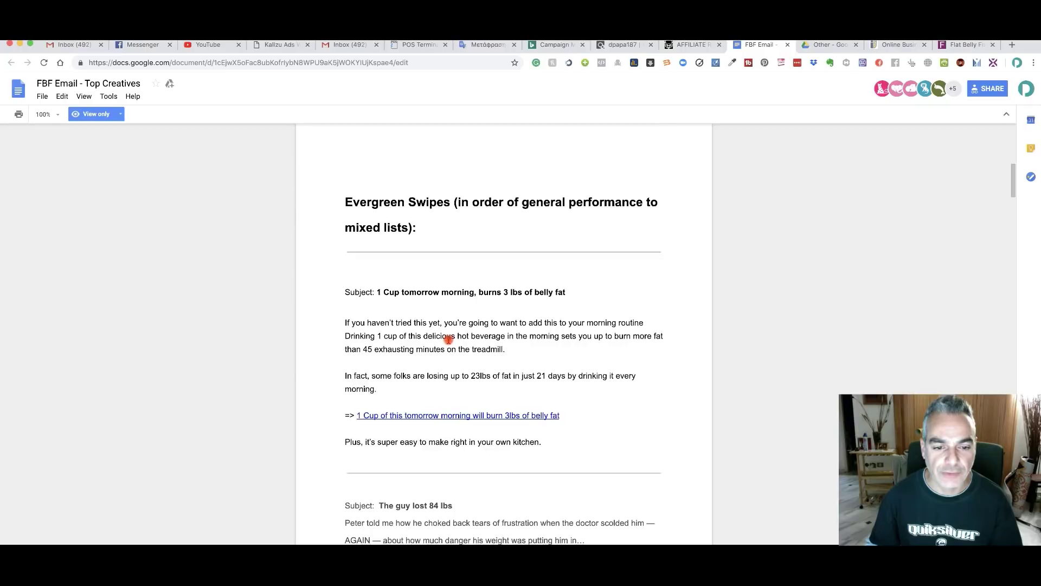
scroll(449, 339, "up", 3)
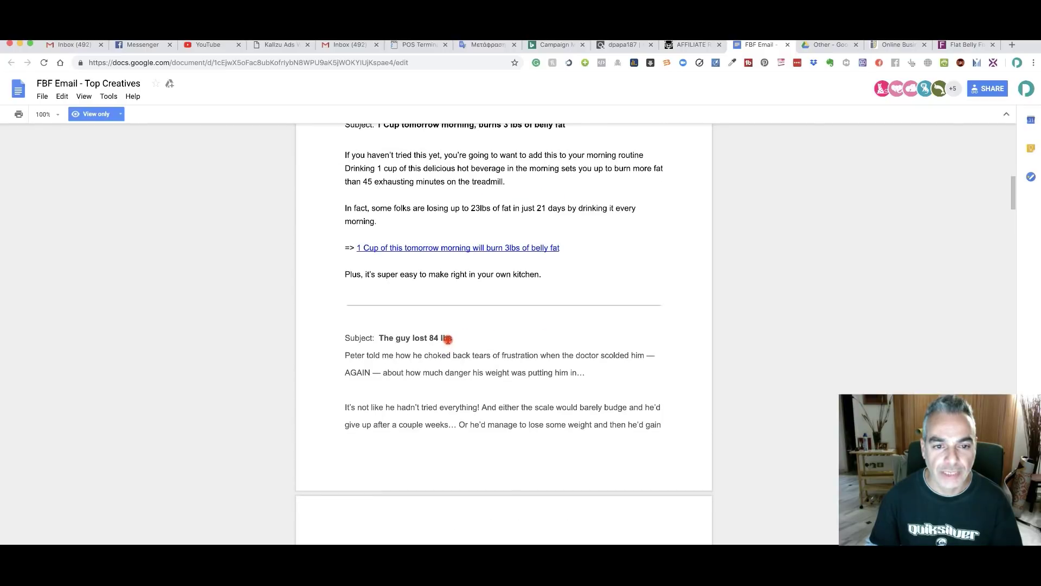
scroll(409, 333, "down", 1)
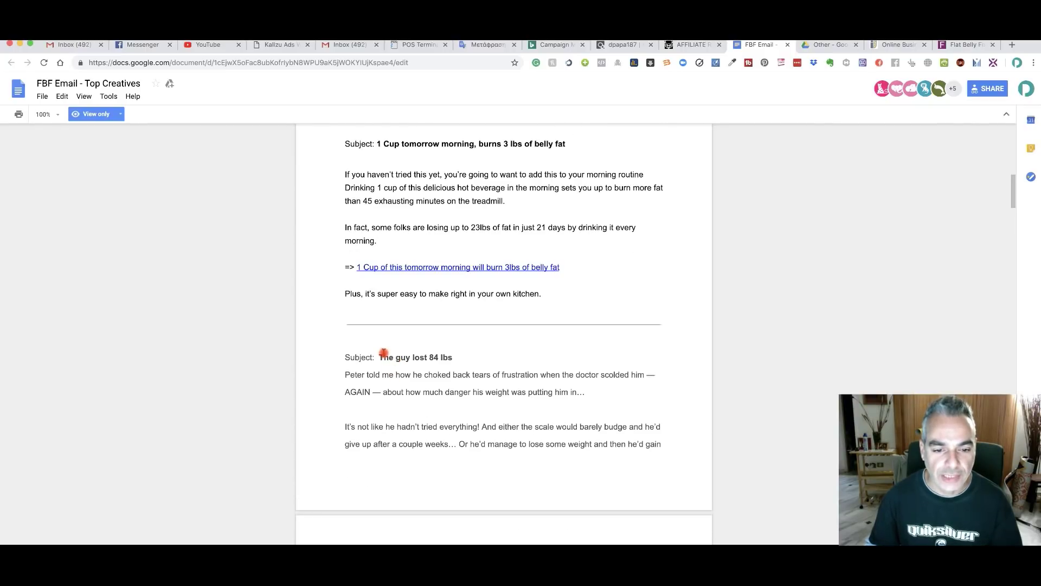
left_click_drag(379, 356, 479, 355)
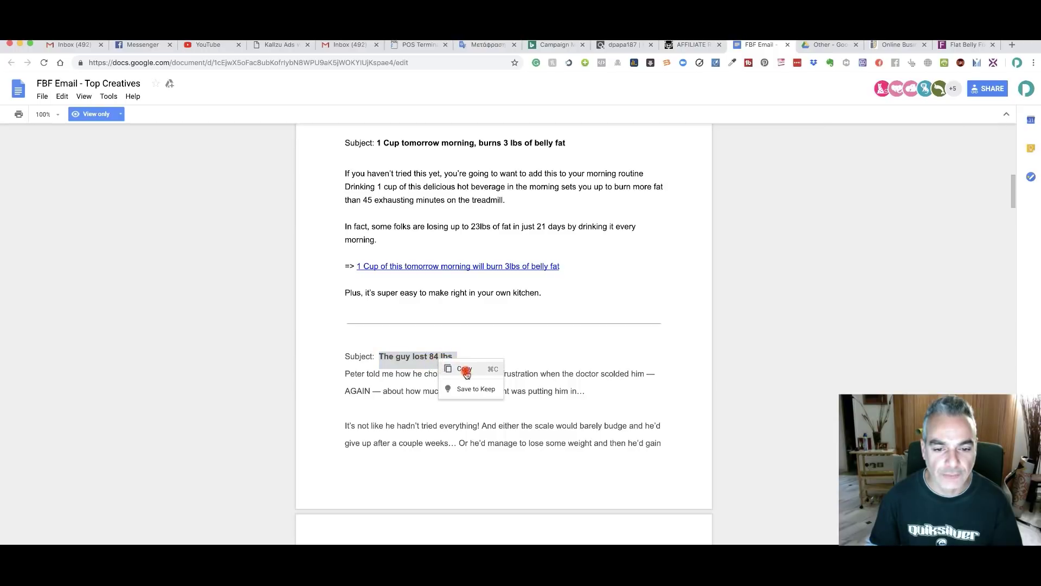
Step: Scroll further down and select the subject line 'woman drops 23lbs in 21 days'
scroll(467, 362, "down", 7)
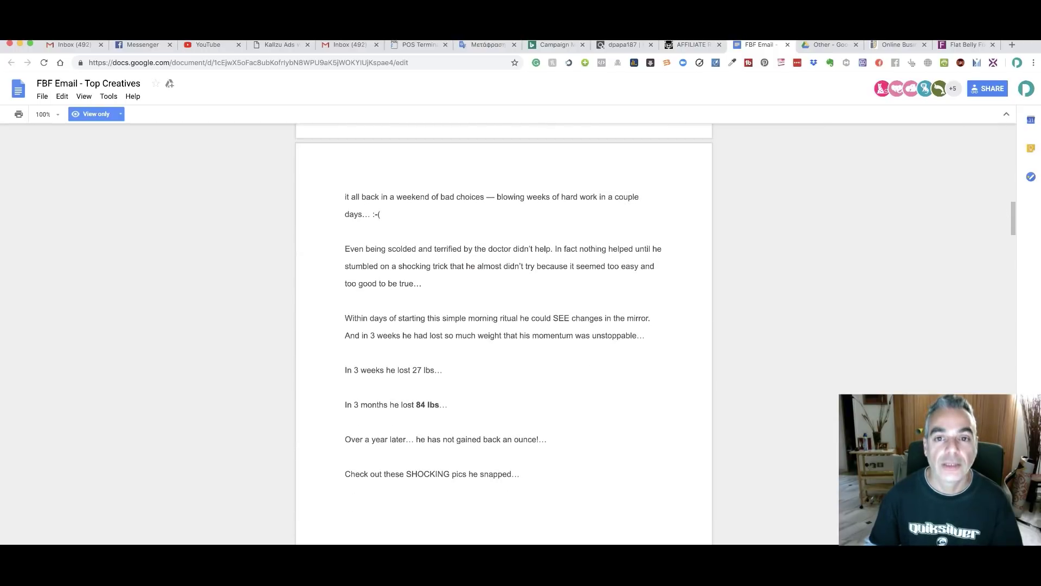
scroll(459, 347, "down", 1)
scroll(459, 348, "down", 20)
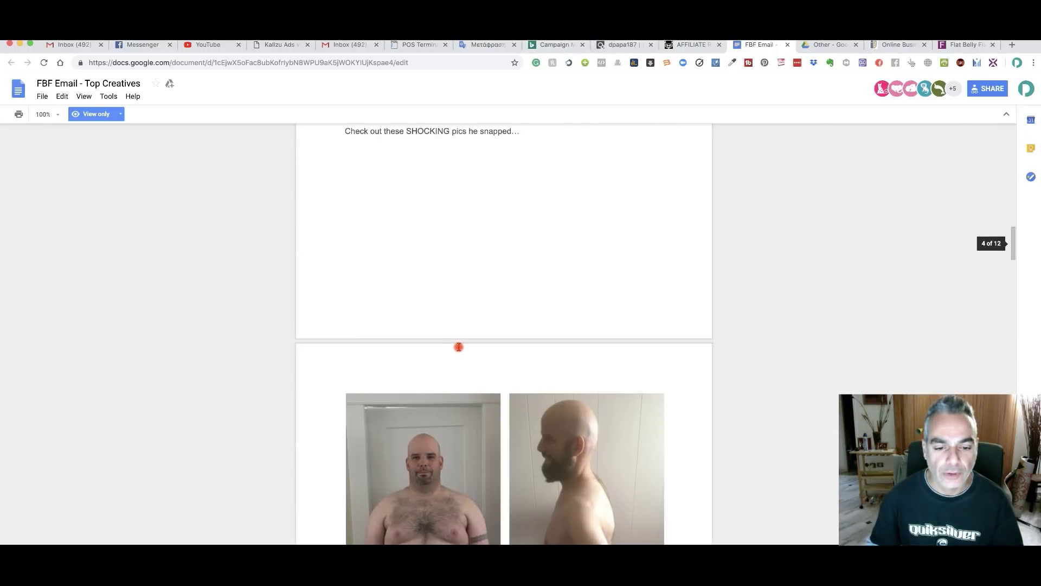
scroll(460, 346, "down", 8)
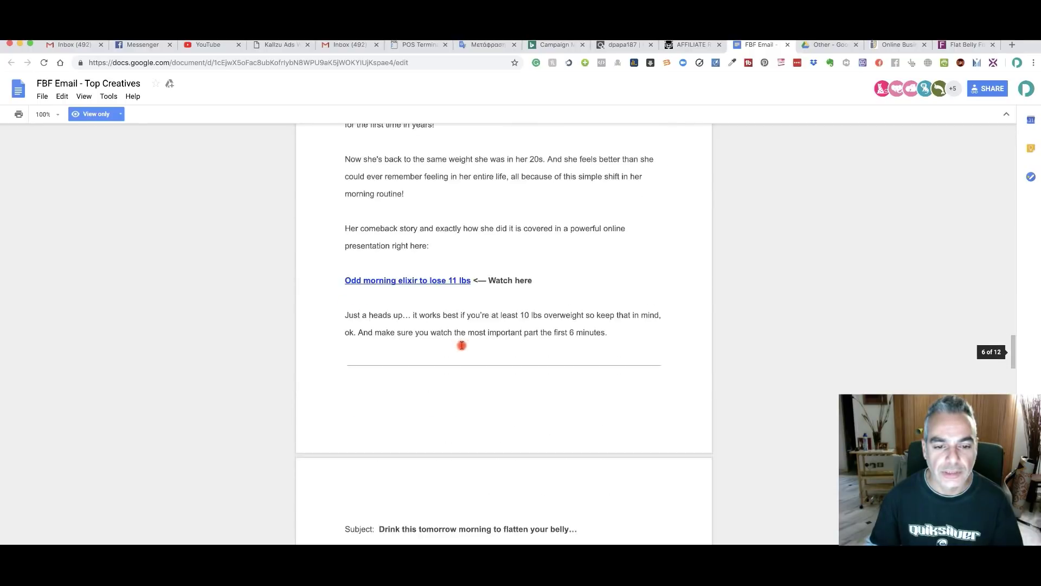
scroll(461, 345, "down", 7)
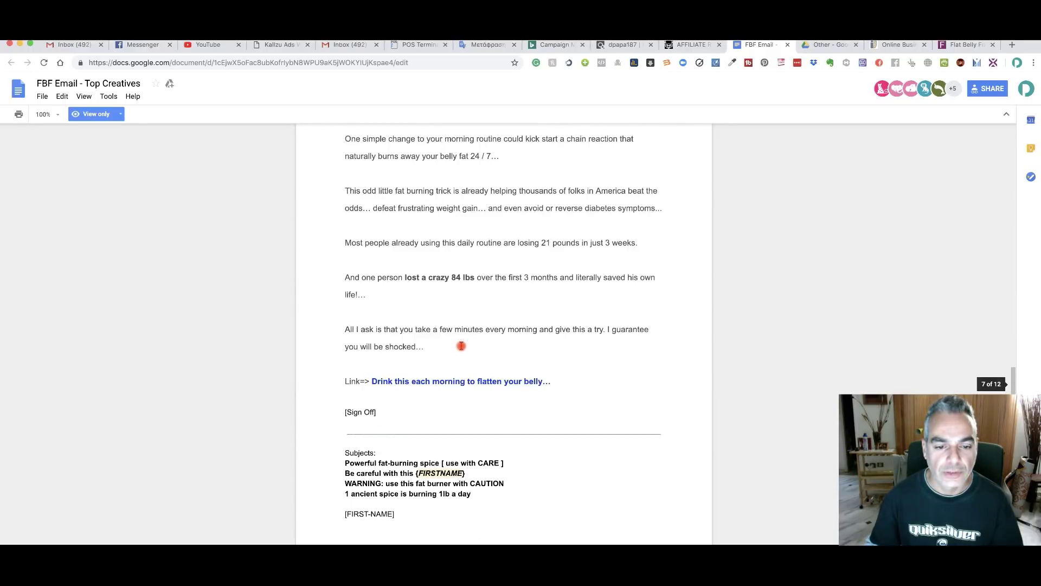
scroll(461, 345, "down", 10)
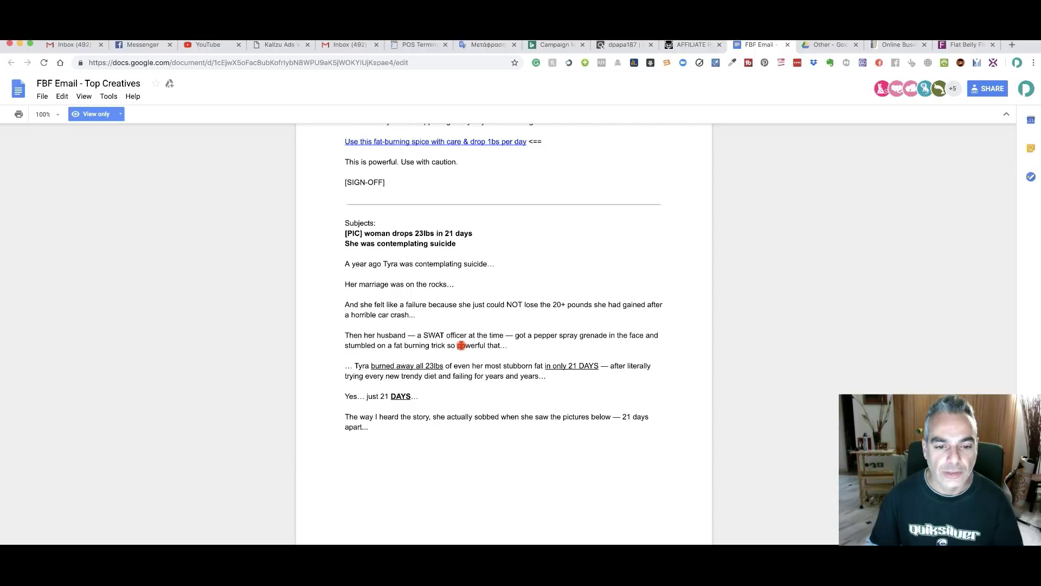
left_click_drag(363, 234, 480, 235)
key("ctrl+c")
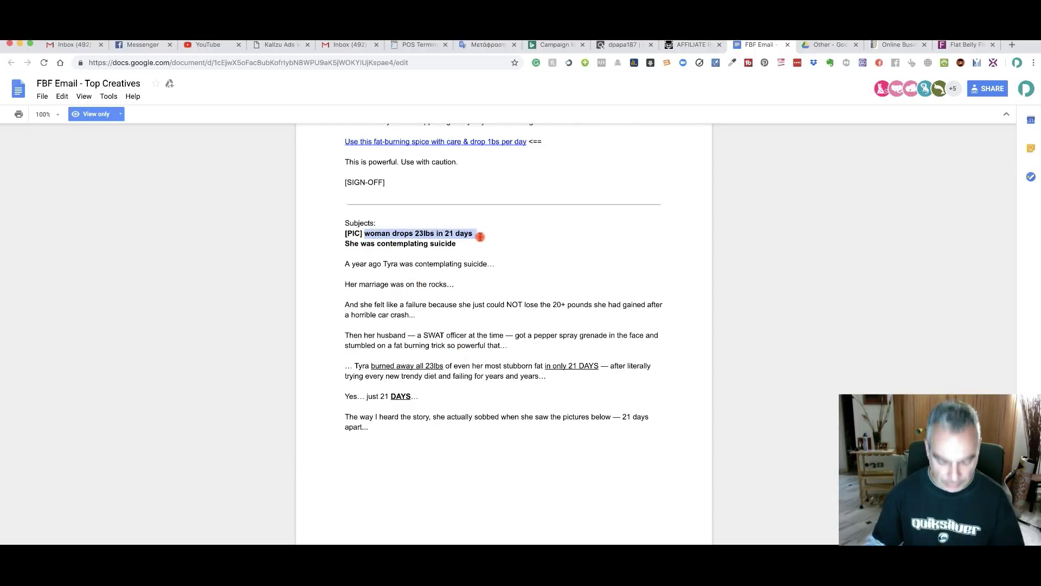
Step: Replace Title part 1 with 'Woman drops 23lbs in 21 days', capitalizing the W
left_click(556, 45)
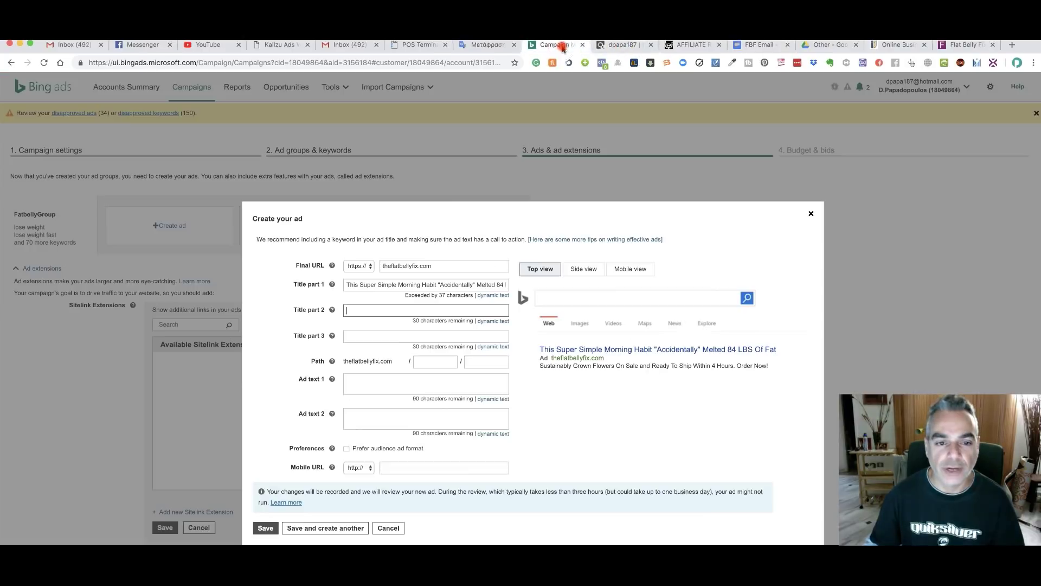
triple_click(347, 285)
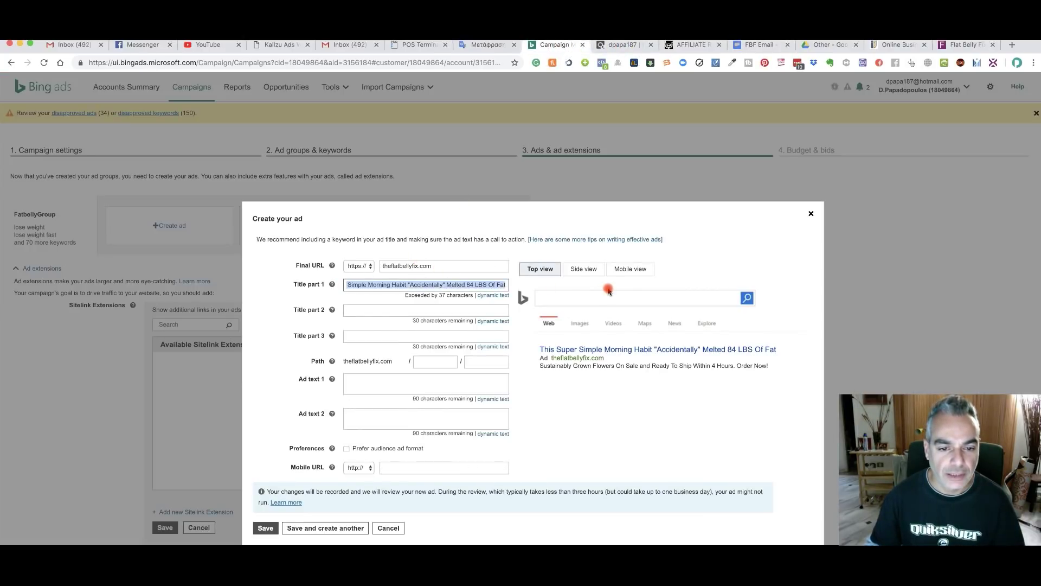
key("ctrl+v")
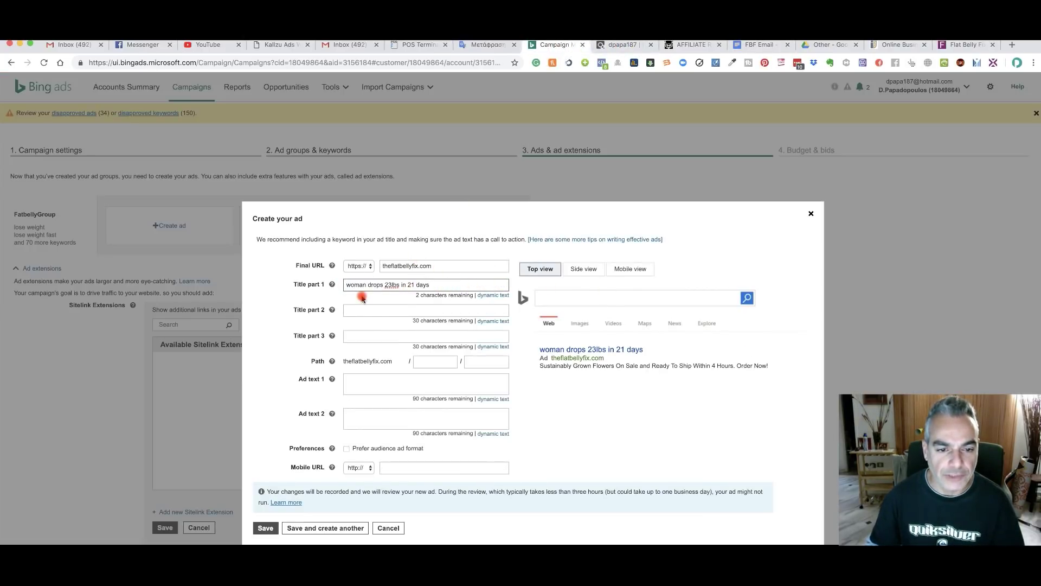
left_click(350, 285)
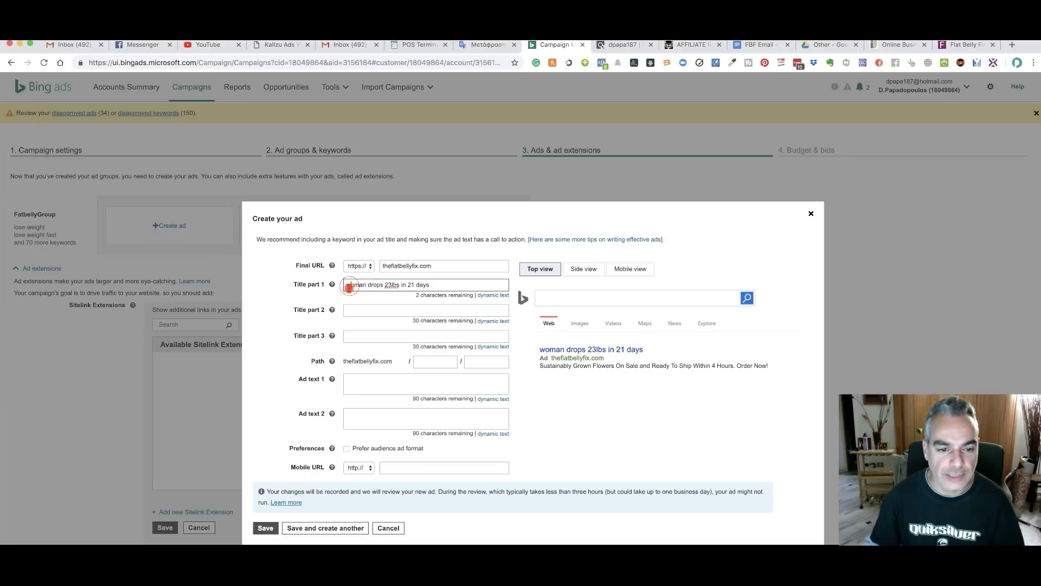
key("BackSpace")
type("W")
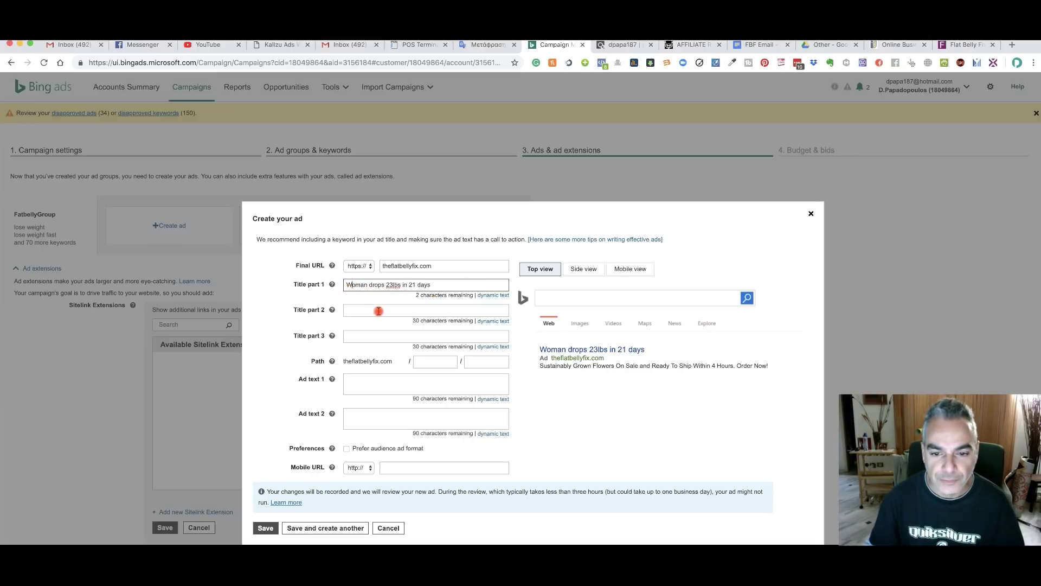
Step: Copy 'Super Simple Morning Habit' from the sales page headline into Title part 2
left_click(379, 311)
left_click(963, 45)
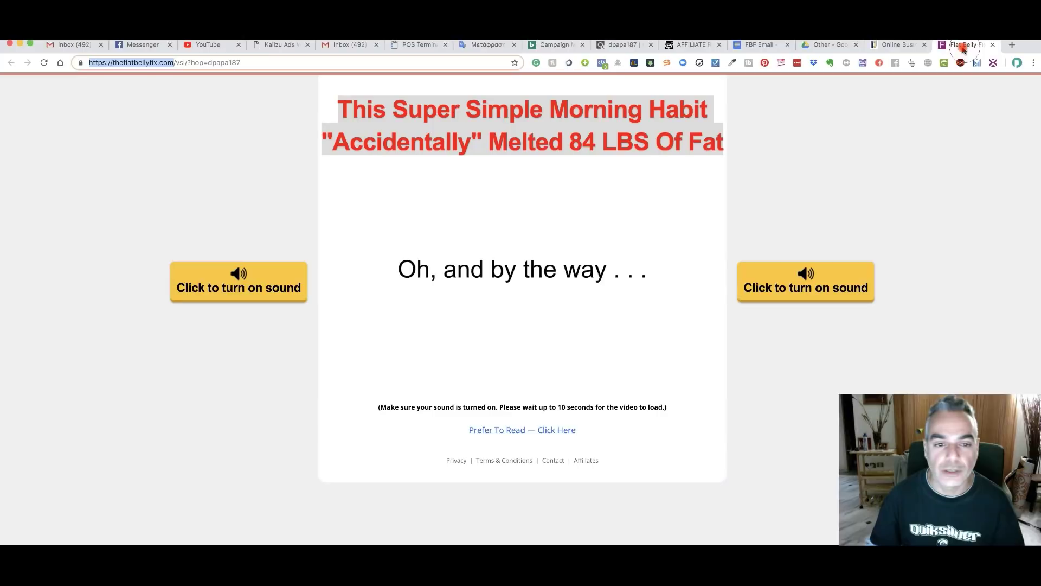
left_click(370, 108)
left_click_drag(338, 109, 708, 110)
key("super+c")
left_click(415, 110)
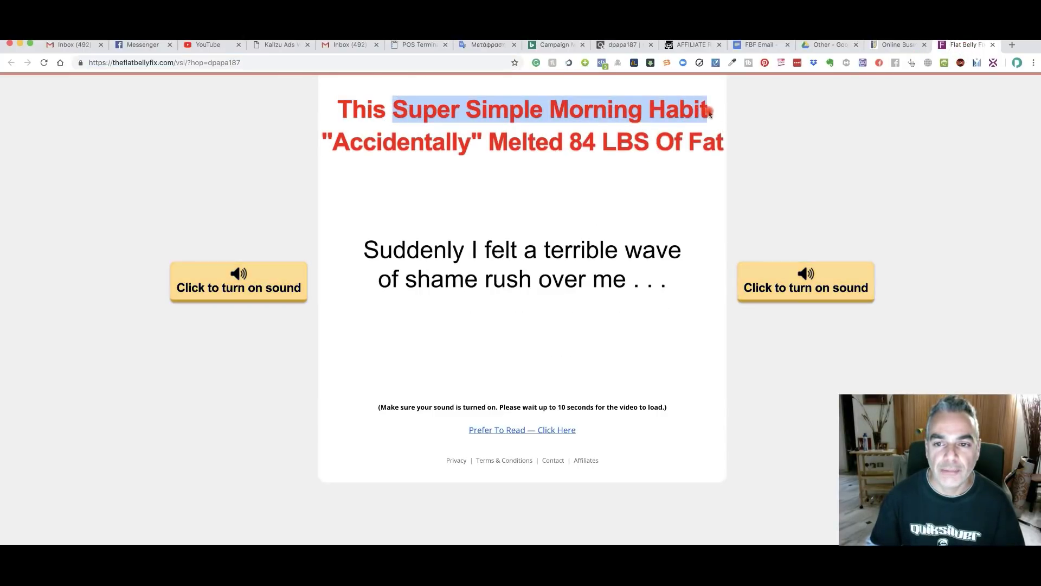
left_click(565, 45)
key("super+v")
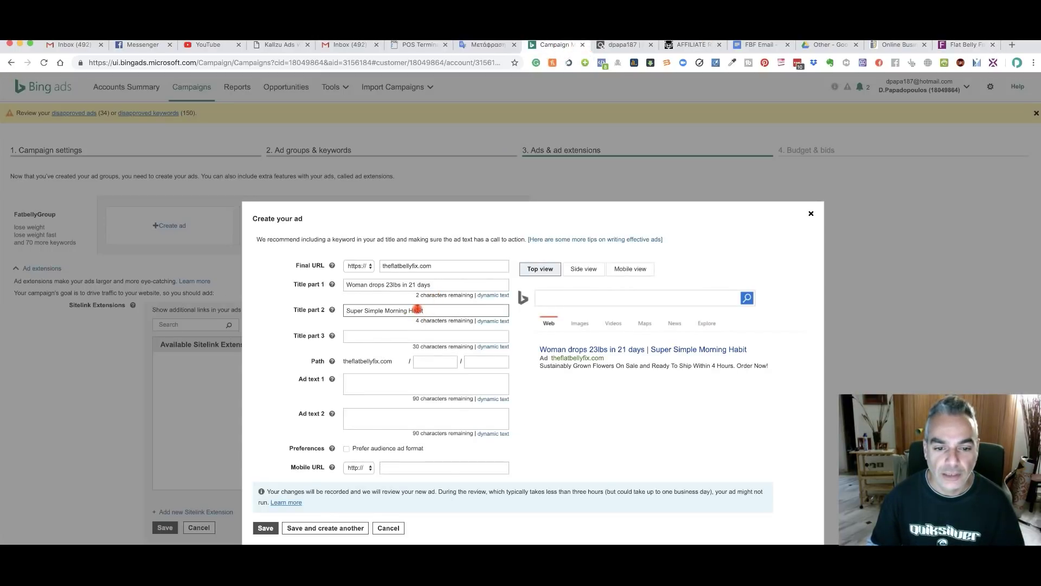
left_click(381, 337)
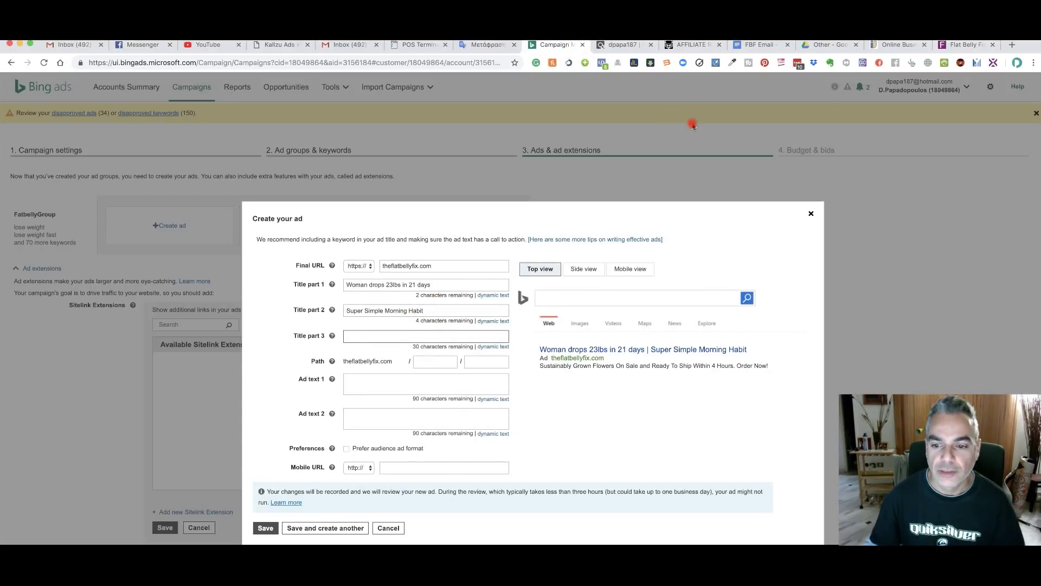
left_click(949, 46)
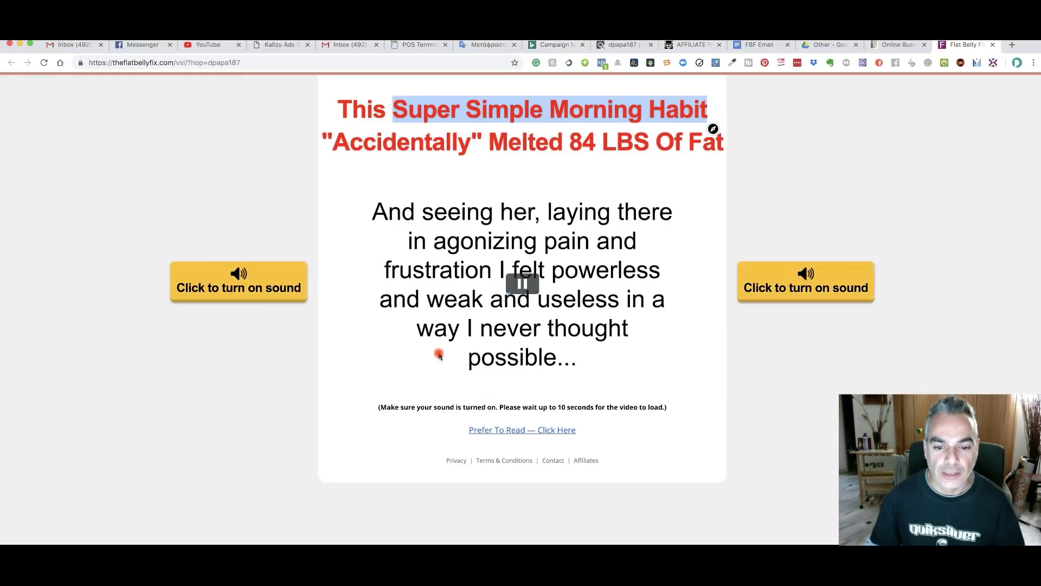
Step: Copy the heading 'The Flat Belly Fix' from AlphaNation into Title part 3
left_click(687, 49)
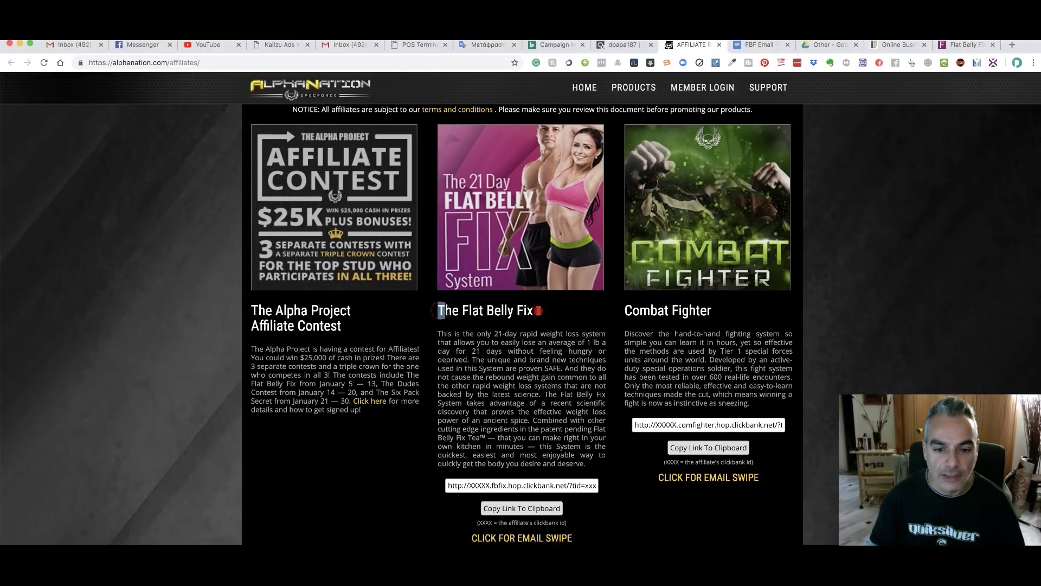
left_click_drag(438, 310, 560, 315)
key("super+c")
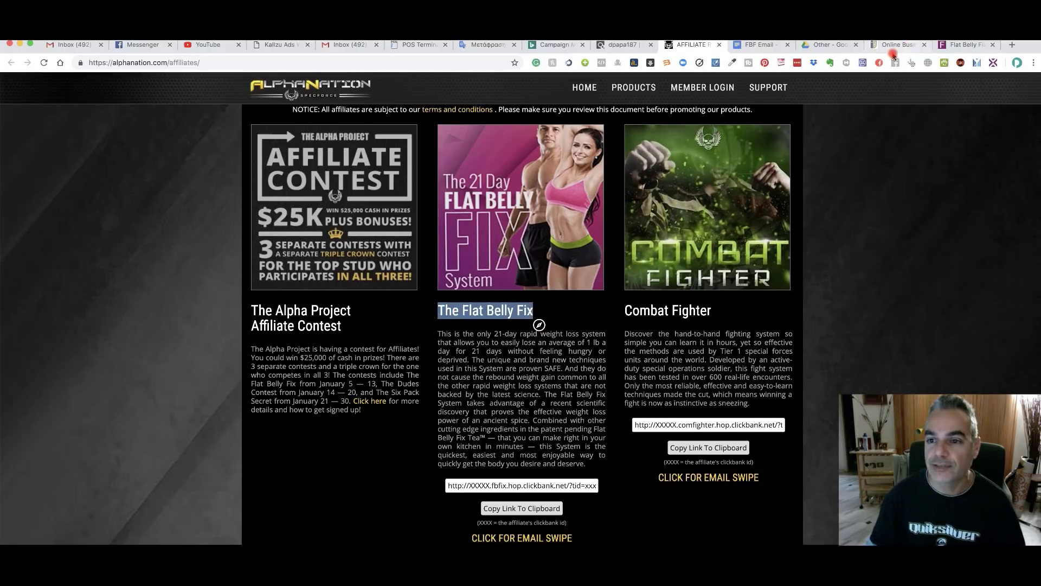
left_click(555, 45)
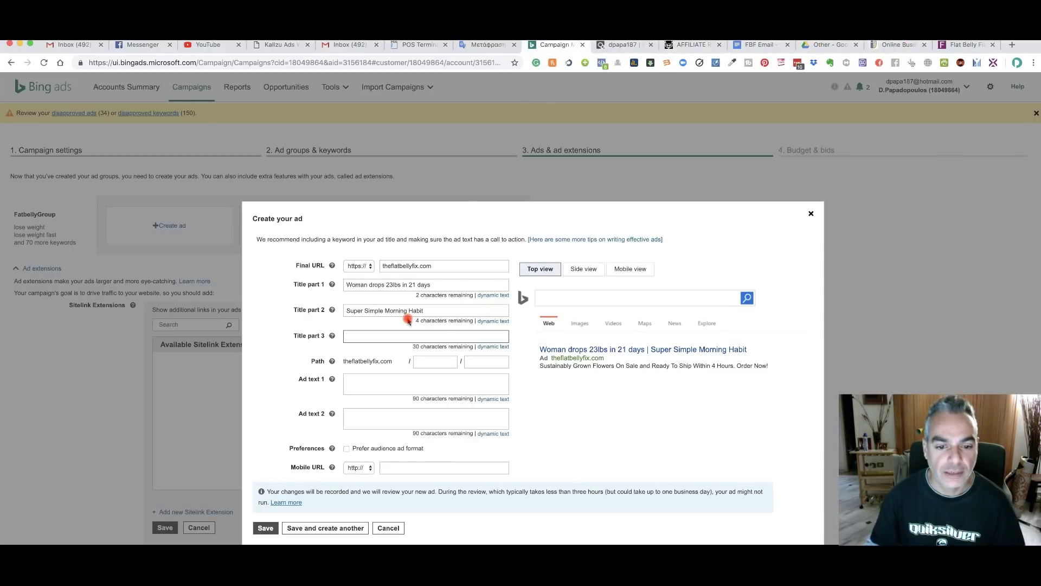
key("super+v")
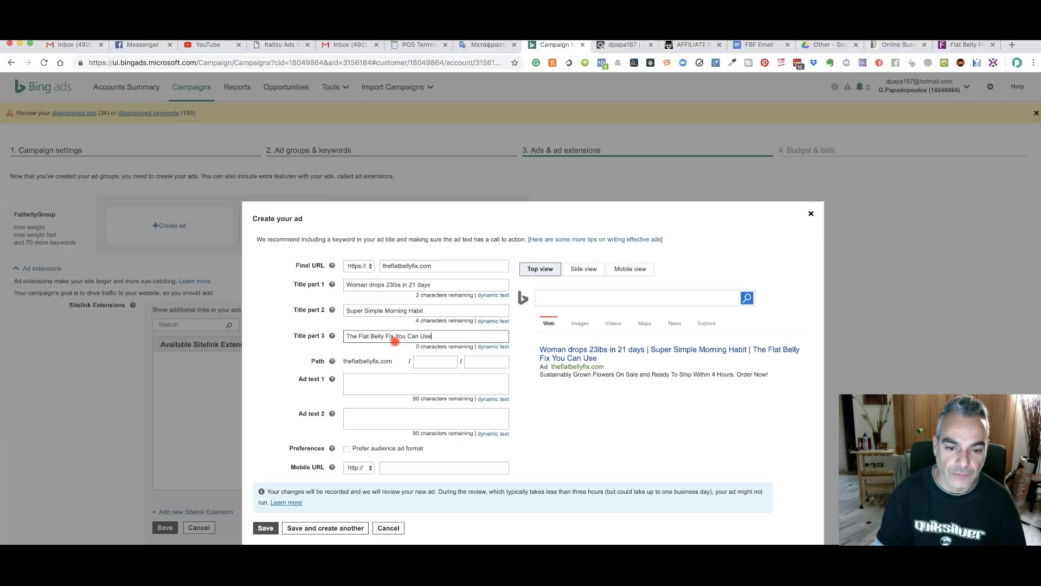
scroll(390, 339, "down", 2)
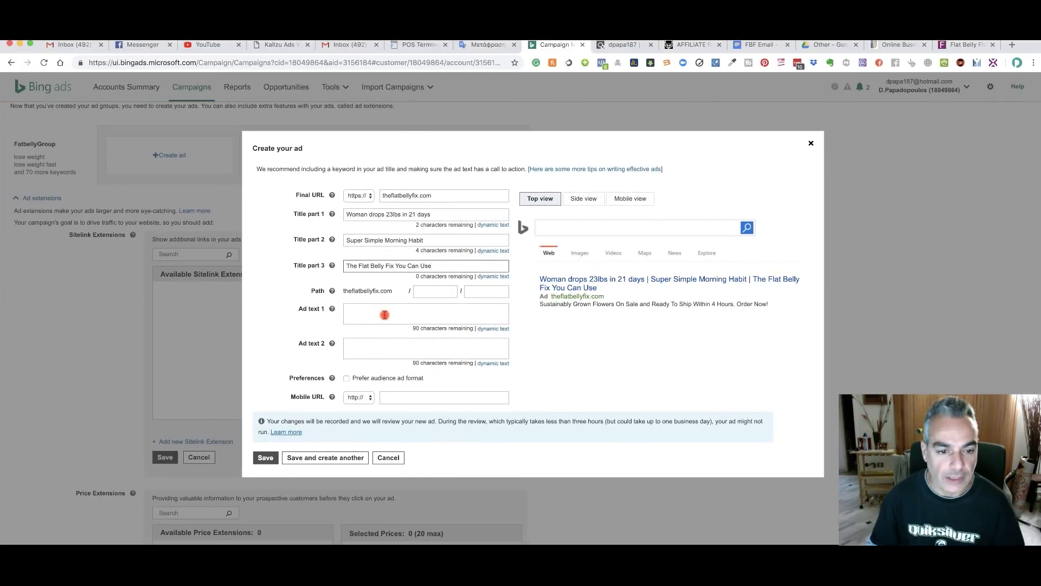
Step: Paste AlphaNation's product description into the first ad text field
left_click(371, 305)
left_click(688, 45)
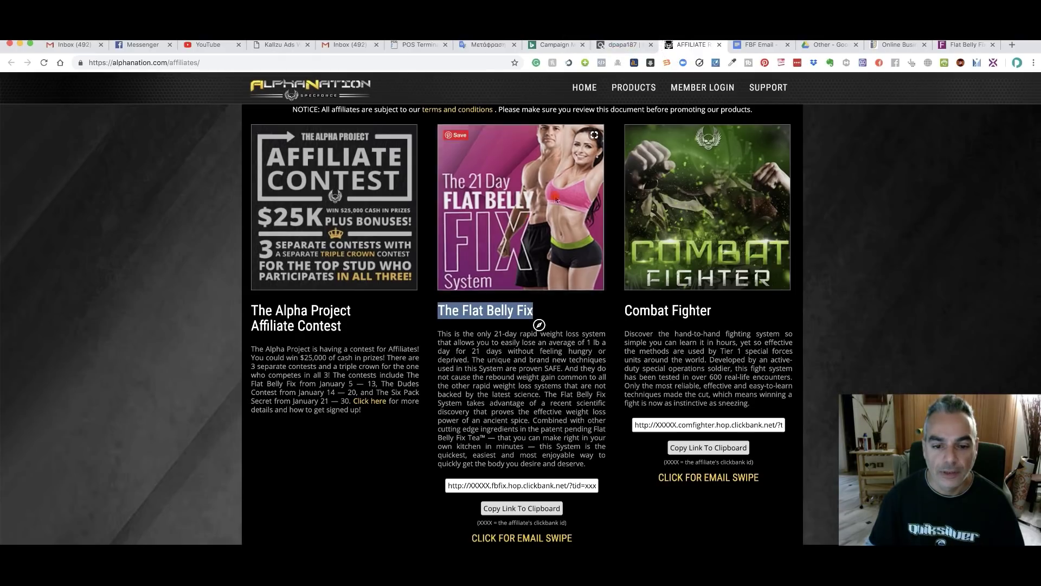
left_click_drag(437, 337, 470, 357)
key("super+c")
left_click(553, 44)
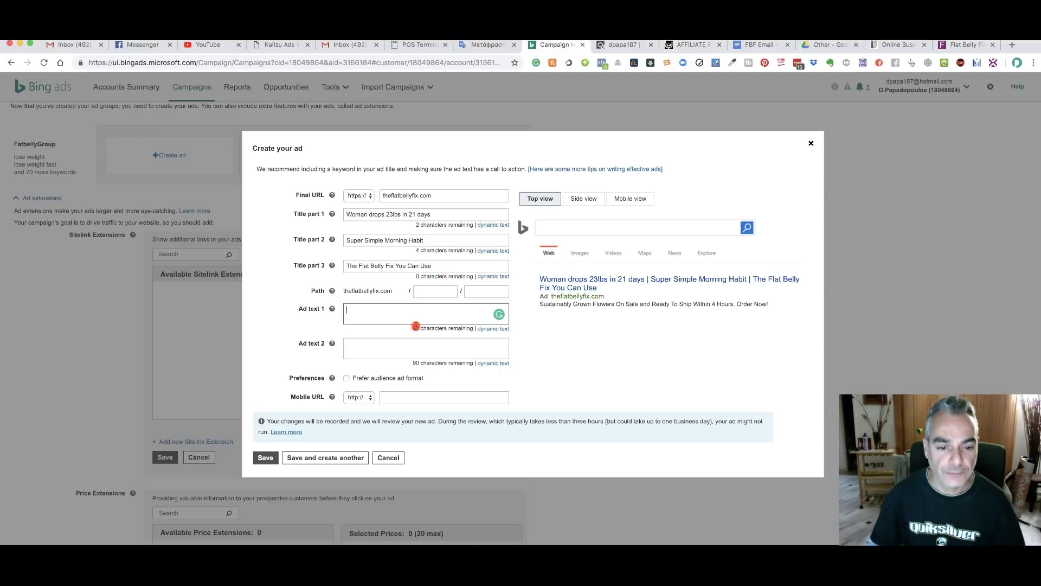
key("super+v")
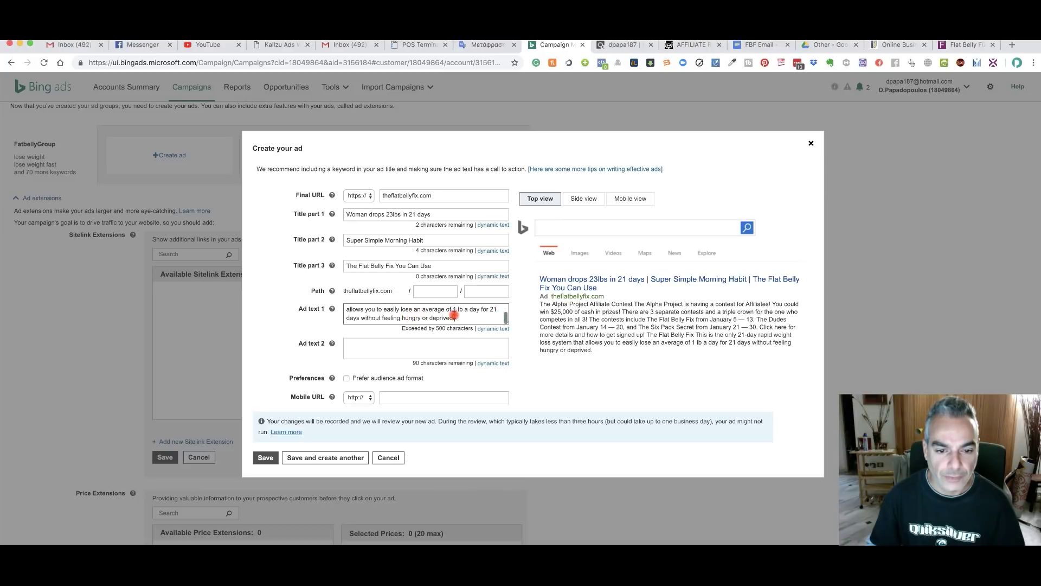
scroll(450, 314, "up", 3)
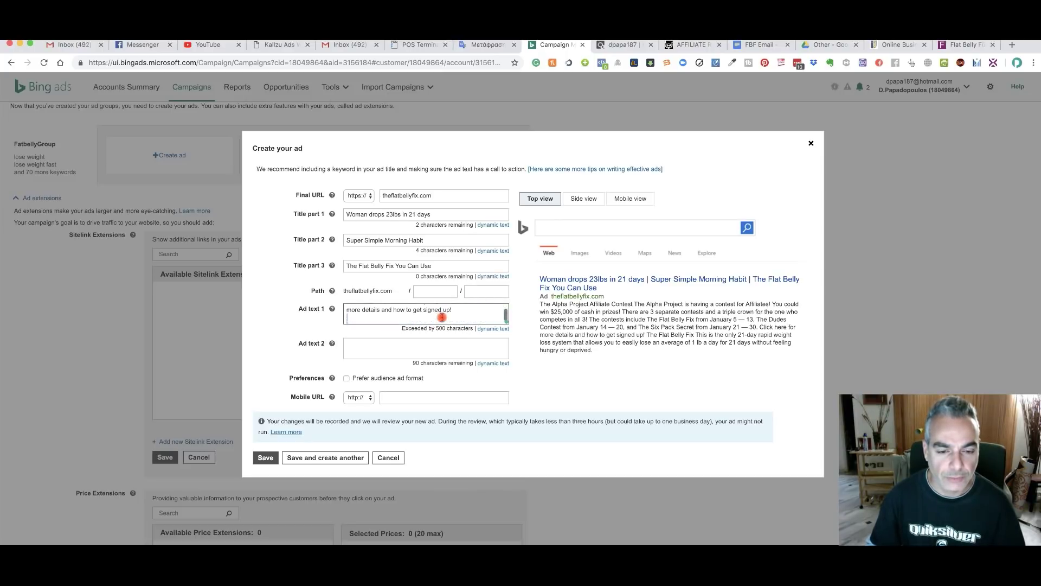
scroll(442, 317, "up", 6)
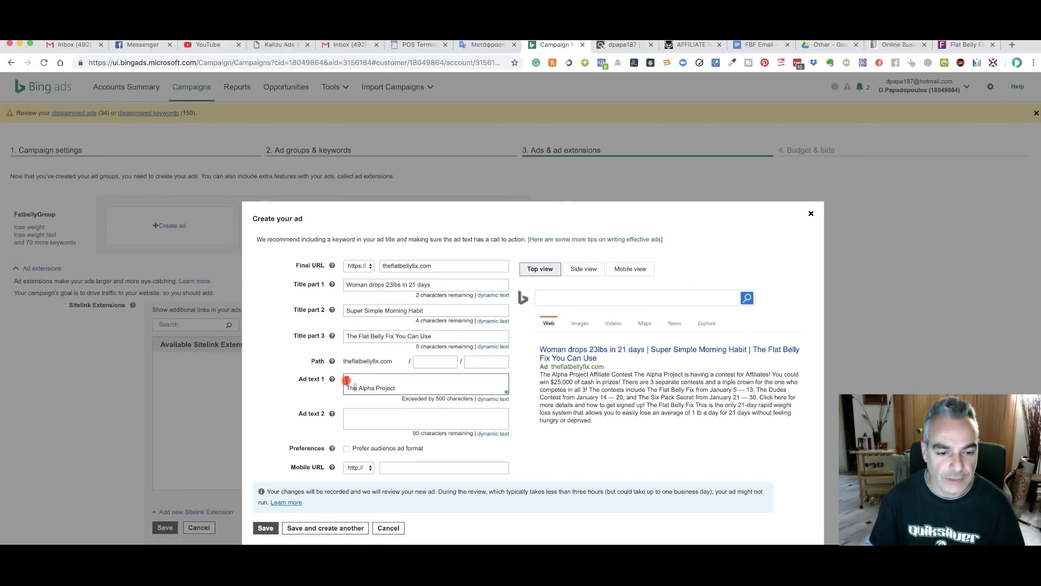
Step: Clear the overlong pasted description out of the first ad text field
left_click_drag(346, 380, 437, 375)
scroll(437, 380, "down", 10)
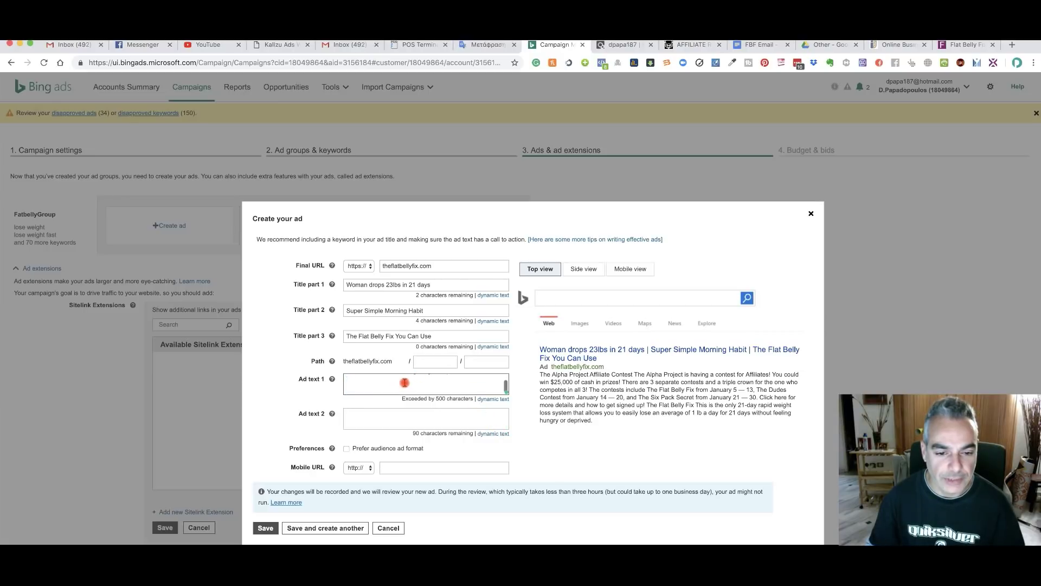
scroll(477, 111, "down", 5)
scroll(471, 188, "up", 3)
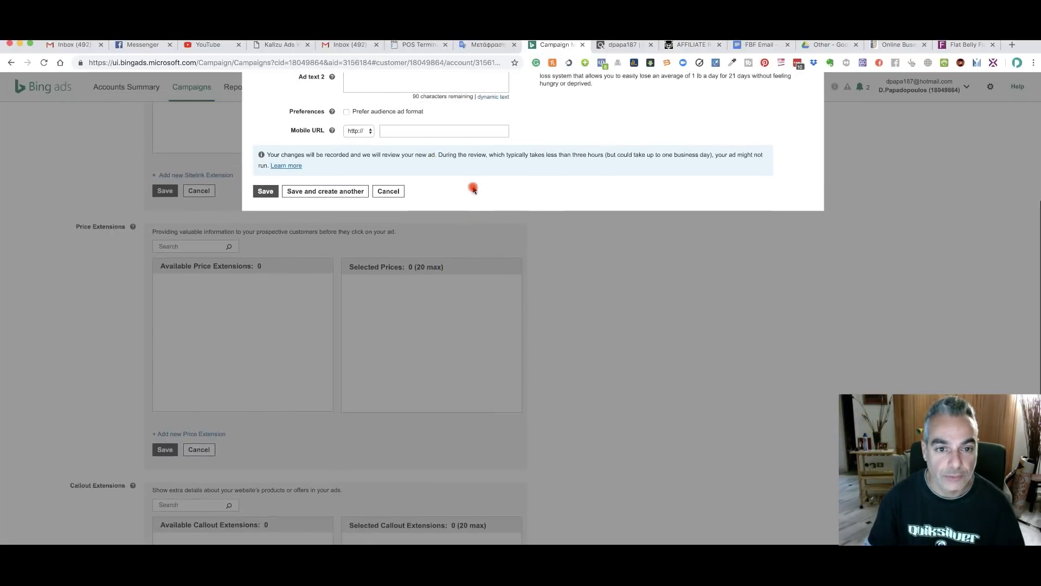
left_click_drag(466, 125, 307, 100)
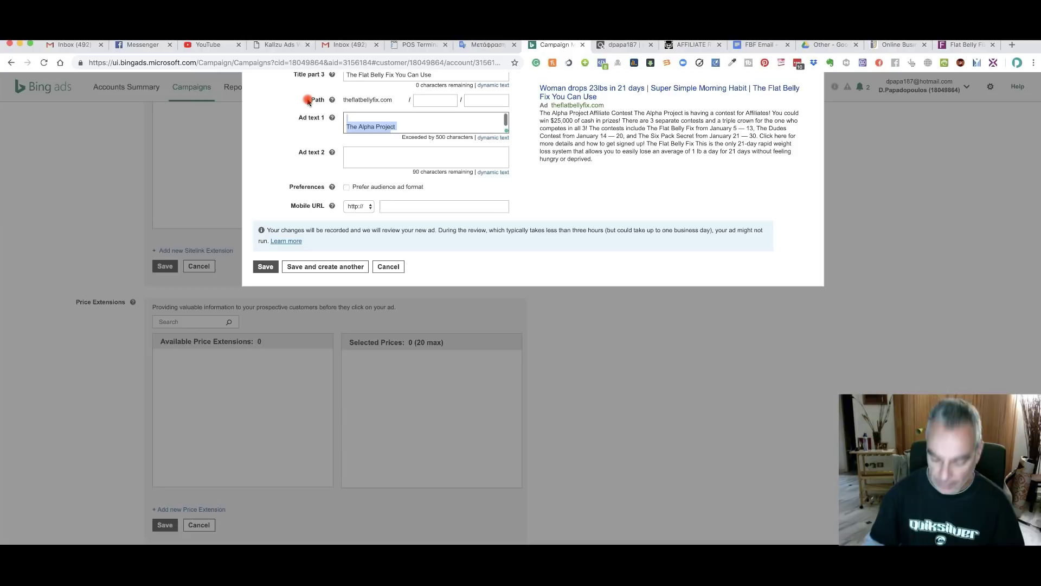
key("ctrl+x")
key("ctrl+v")
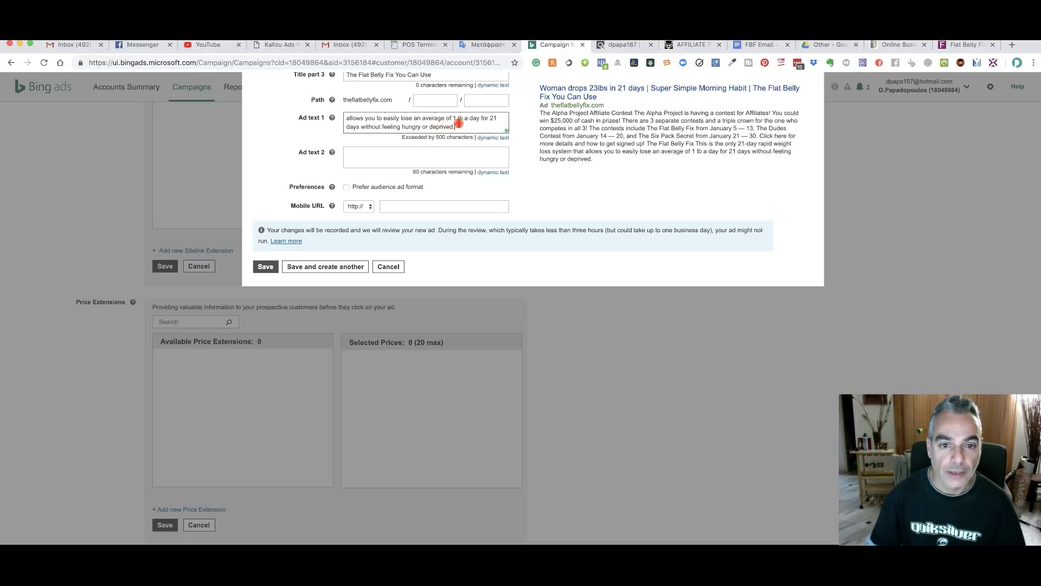
key("ctrl+a")
key("ctrl+x")
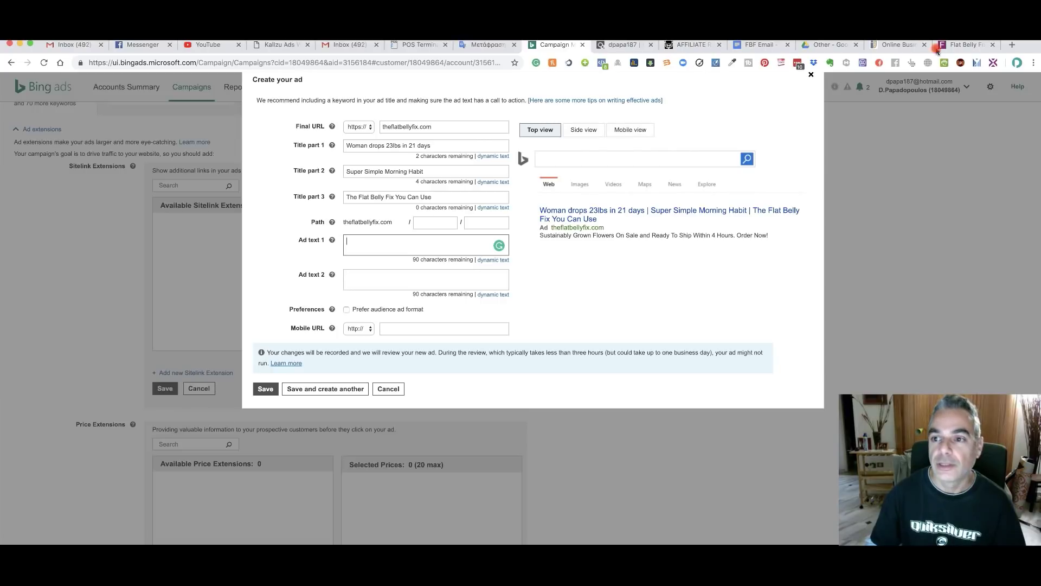
left_click(390, 277)
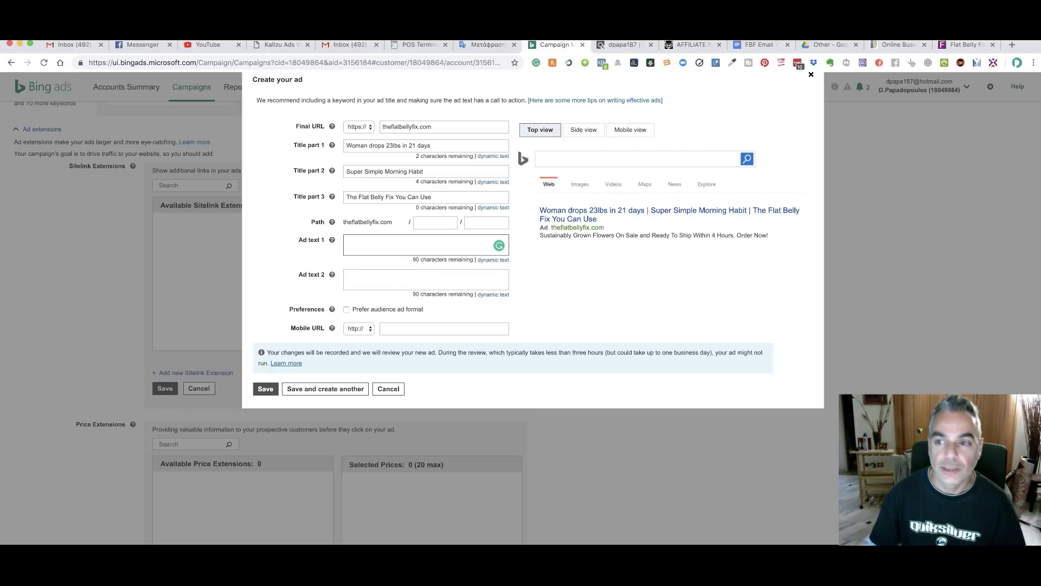
Step: Use the full sales page headline as the ad text and save the ad
left_click(963, 46)
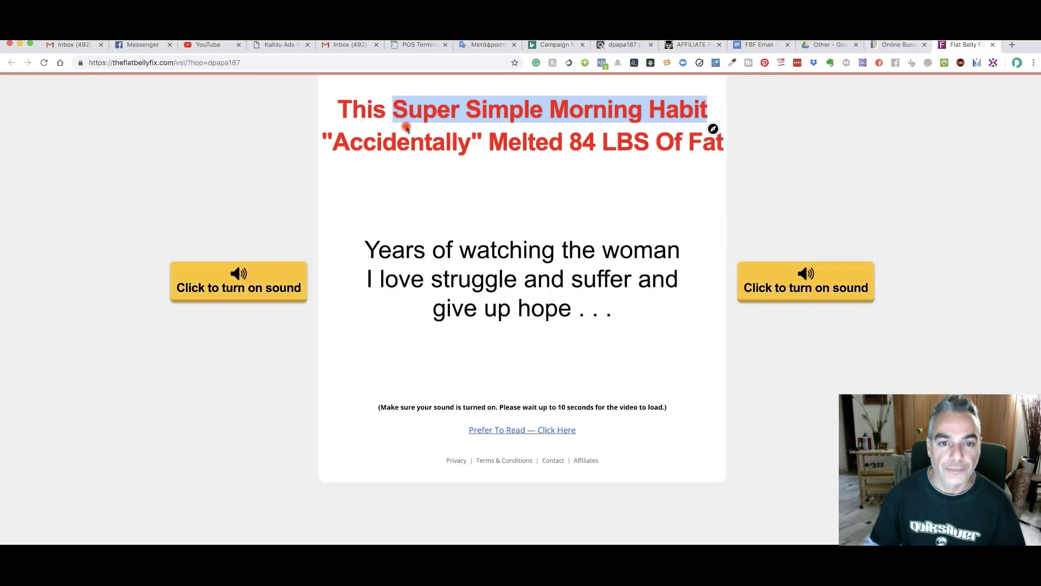
left_click_drag(333, 106, 730, 161)
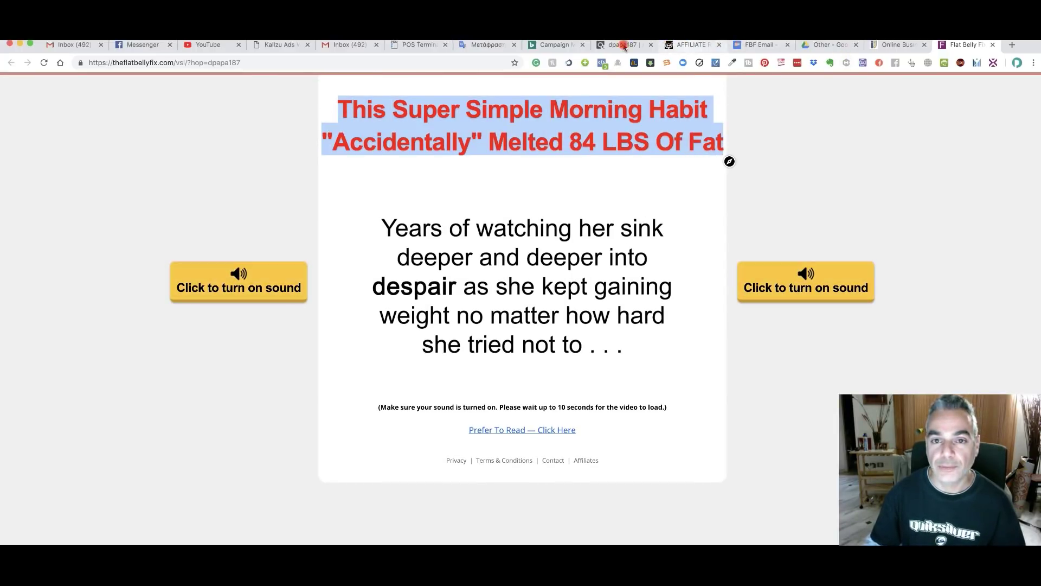
left_click(559, 46)
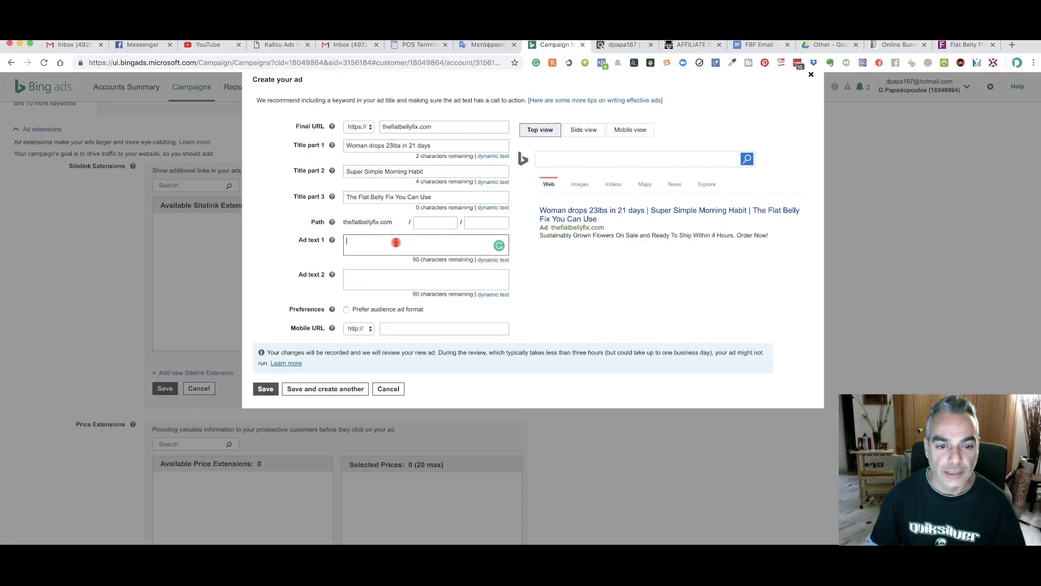
key("super+v")
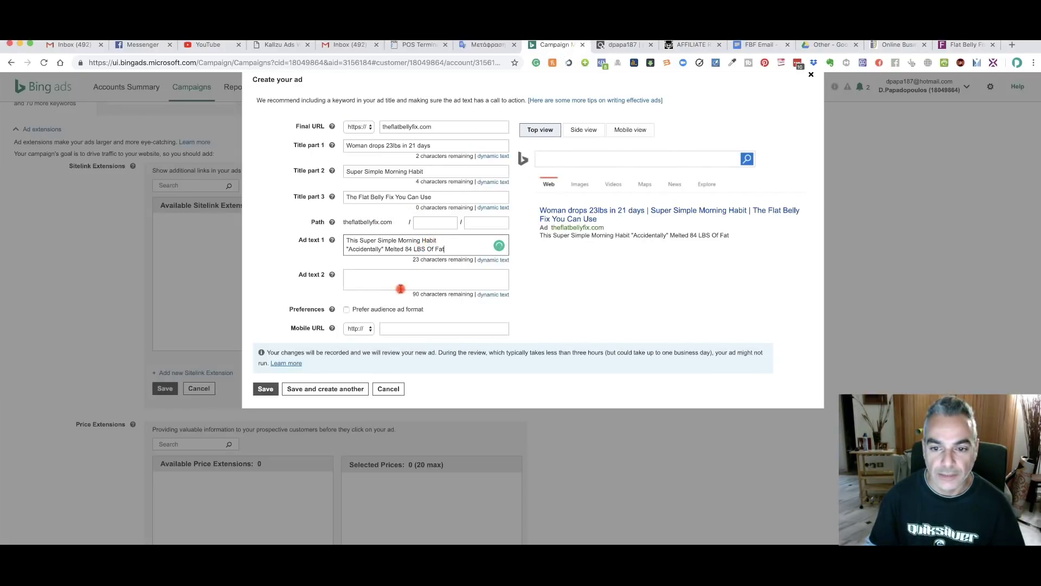
scroll(400, 289, "down", 2)
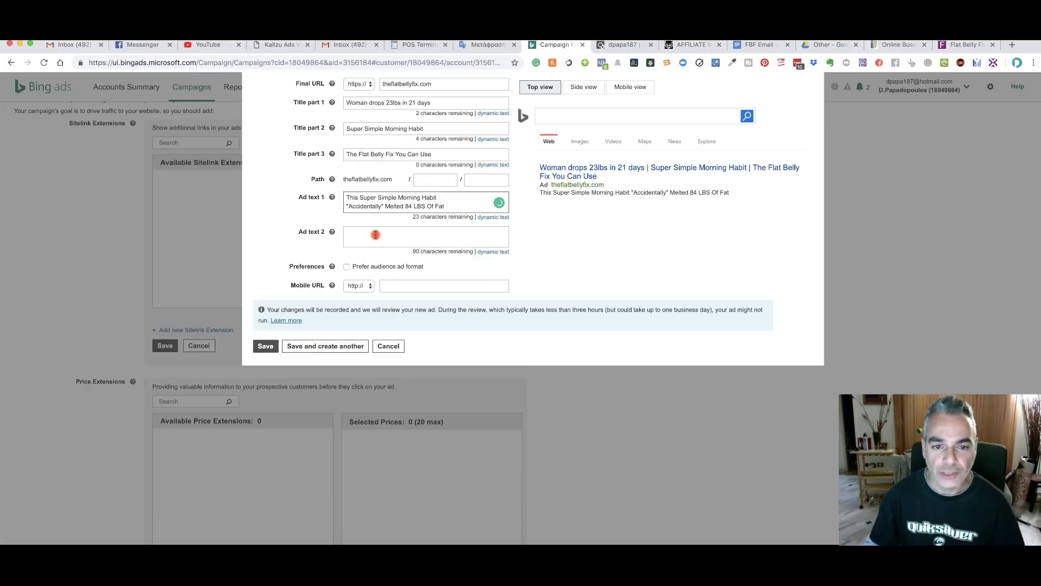
left_click(266, 347)
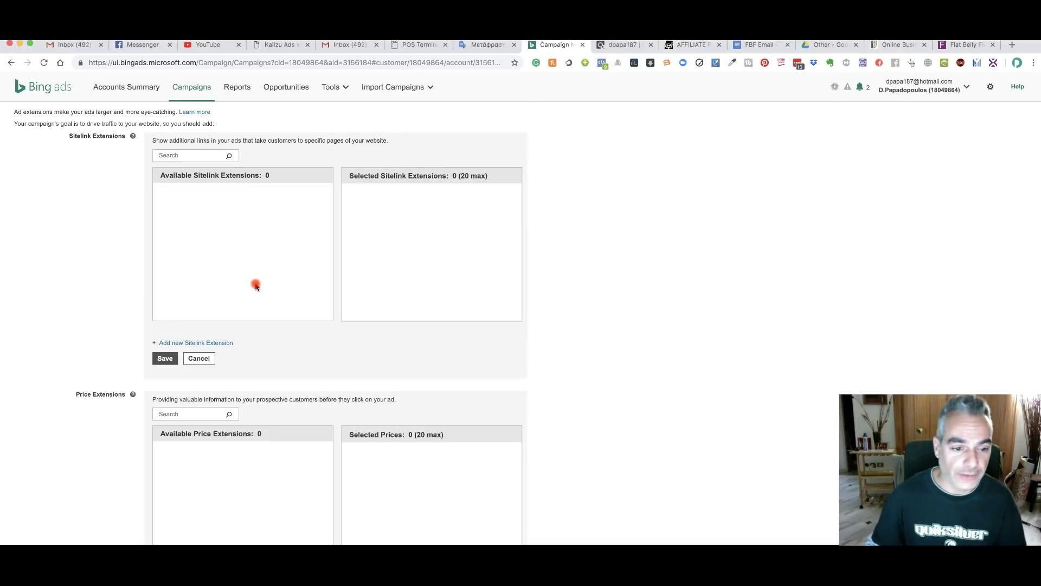
scroll(256, 284, "down", 3)
Step: Switch the bid strategy to Manual with a 0.42 USD ad group bid
scroll(211, 254, "down", 10)
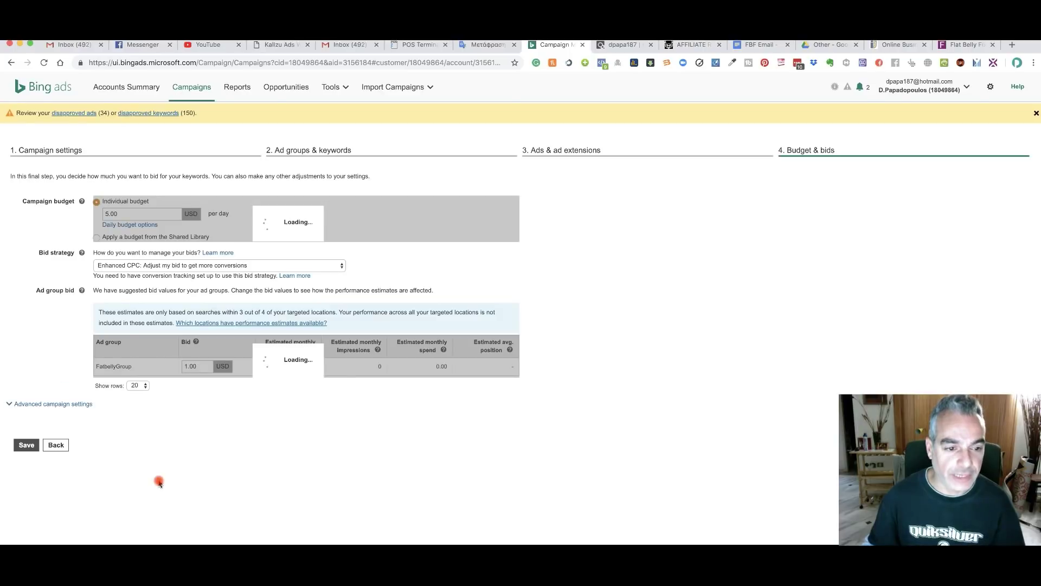
left_click(219, 265)
left_click(209, 282)
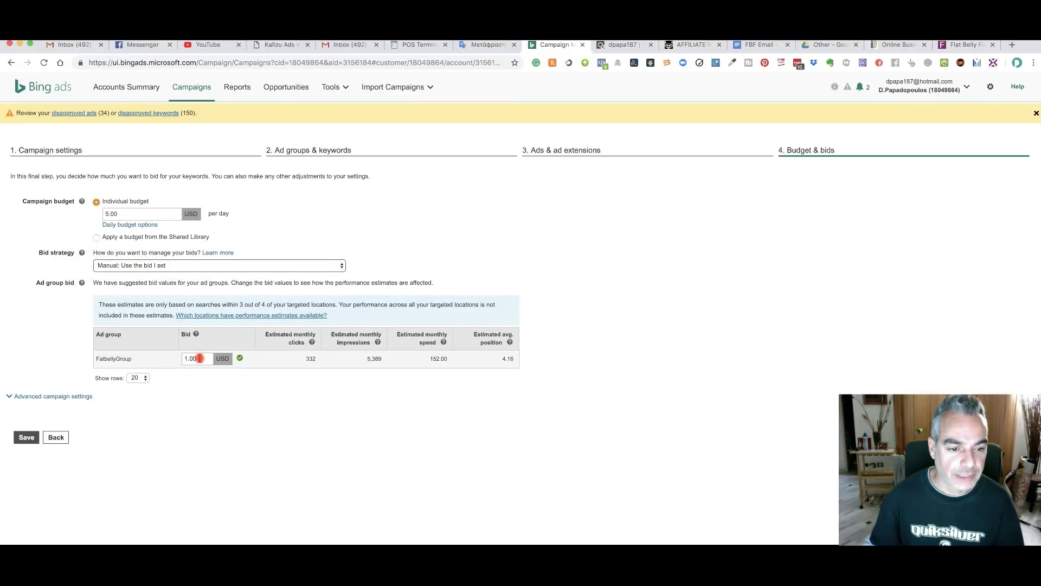
left_click_drag(197, 358, 139, 359)
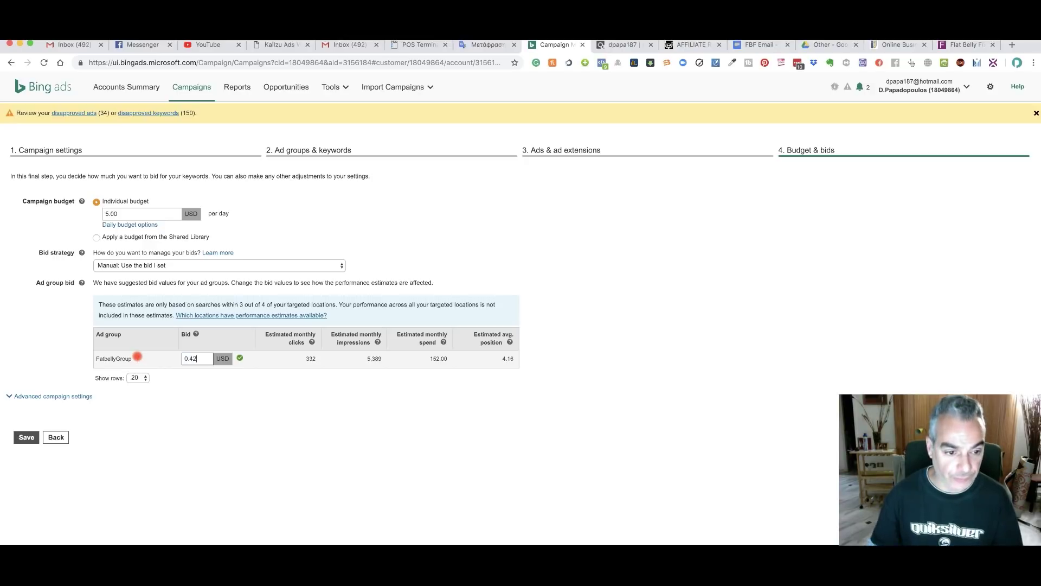
left_click(184, 385)
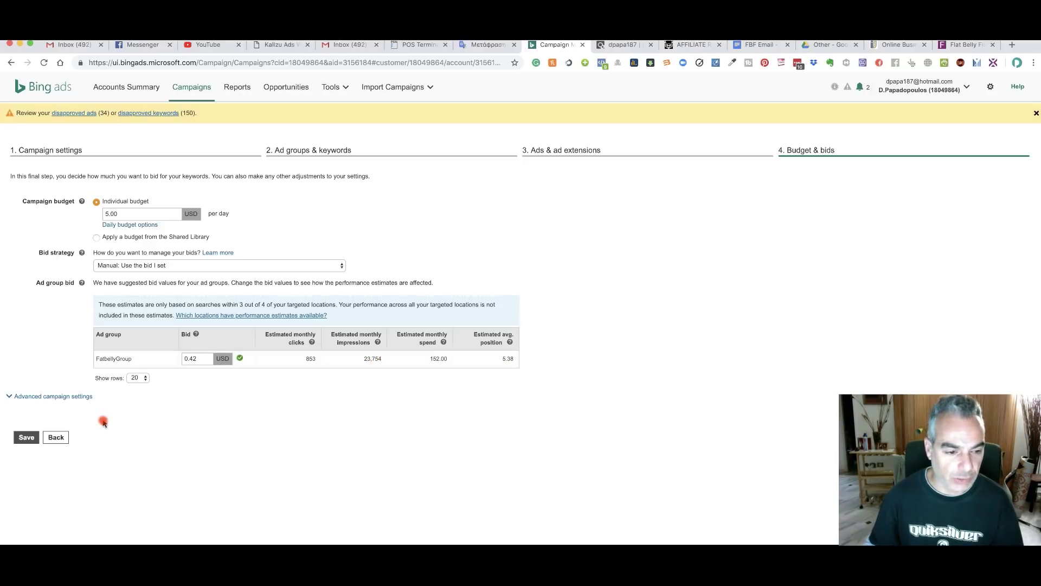
Step: Under Advanced campaign settings > Device, set Tablet bids to decrease by 90%
left_click_drag(24, 435, 64, 397)
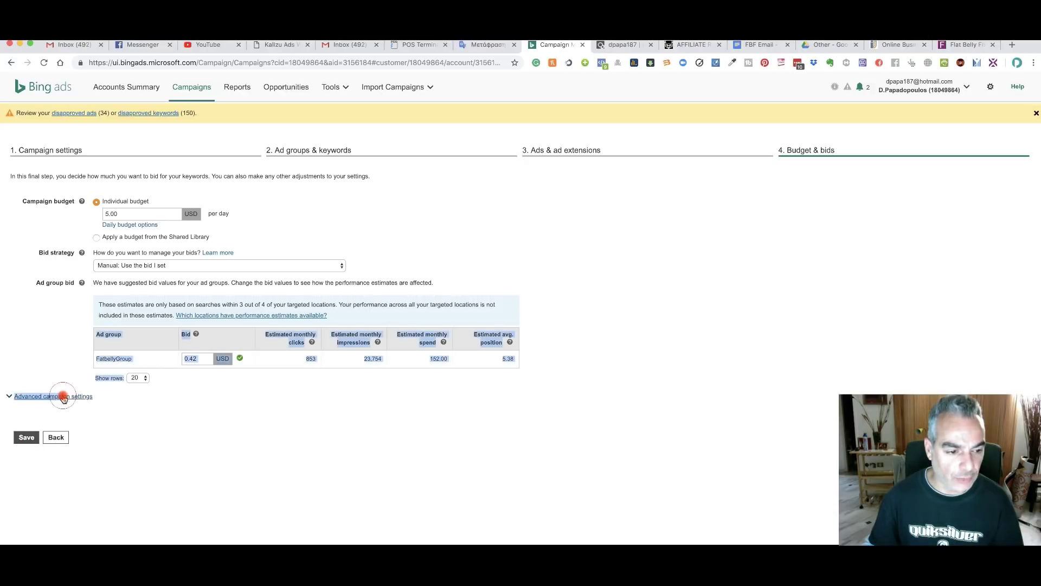
left_click(64, 396)
left_click(99, 438)
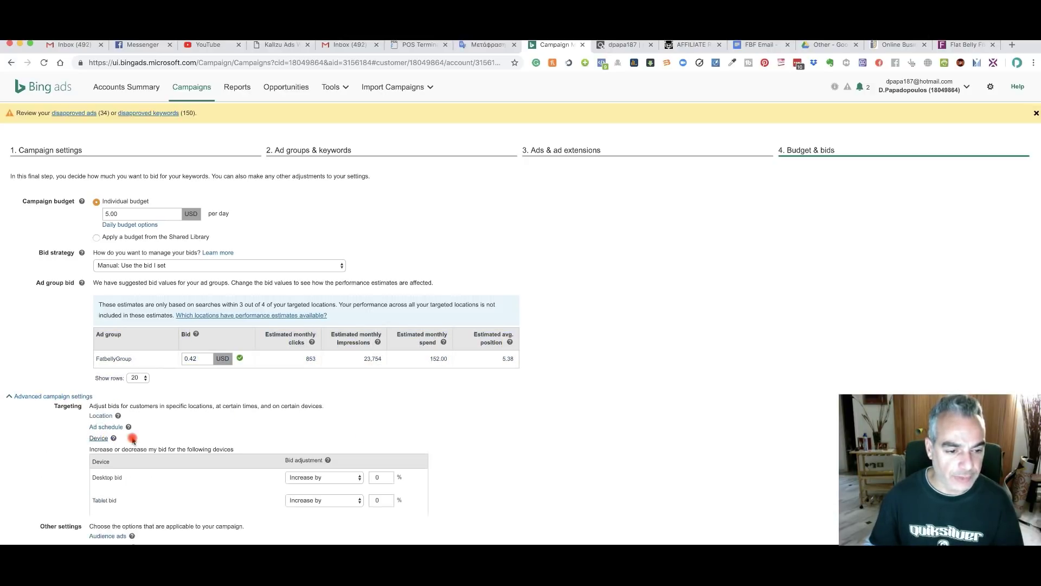
scroll(364, 442, "down", 2)
left_click(338, 450)
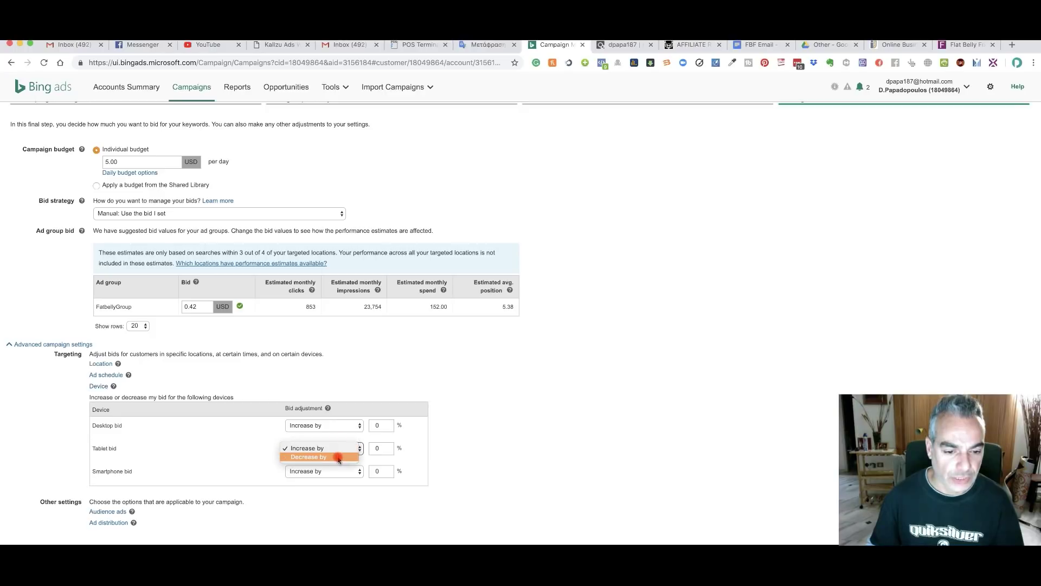
left_click(339, 457)
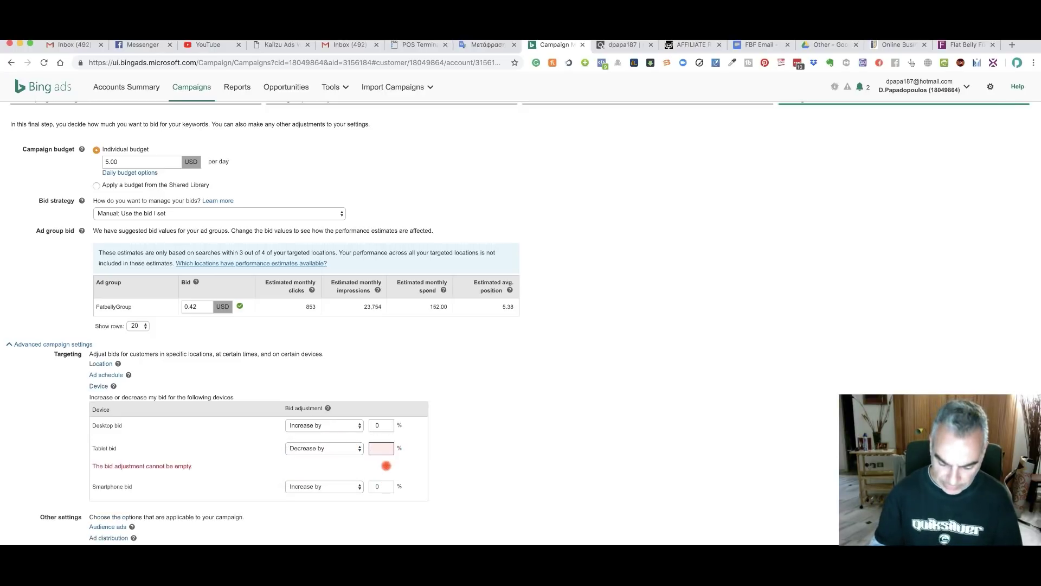
type("90")
key("BackSpace")
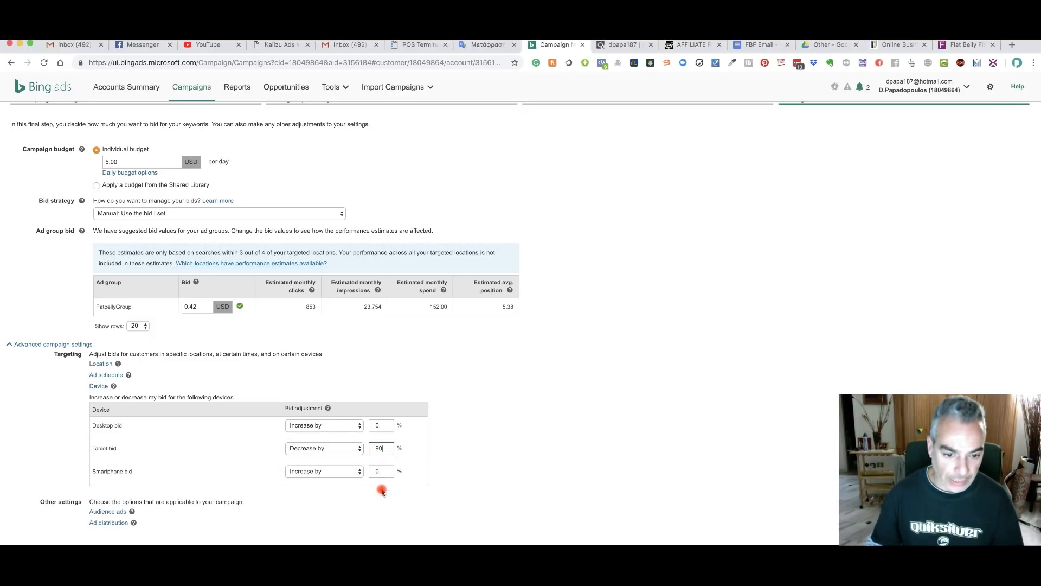
Step: Set Smartphone bids to decrease by 90%
left_click(325, 472)
left_click(317, 483)
left_click(385, 472)
left_click(385, 473)
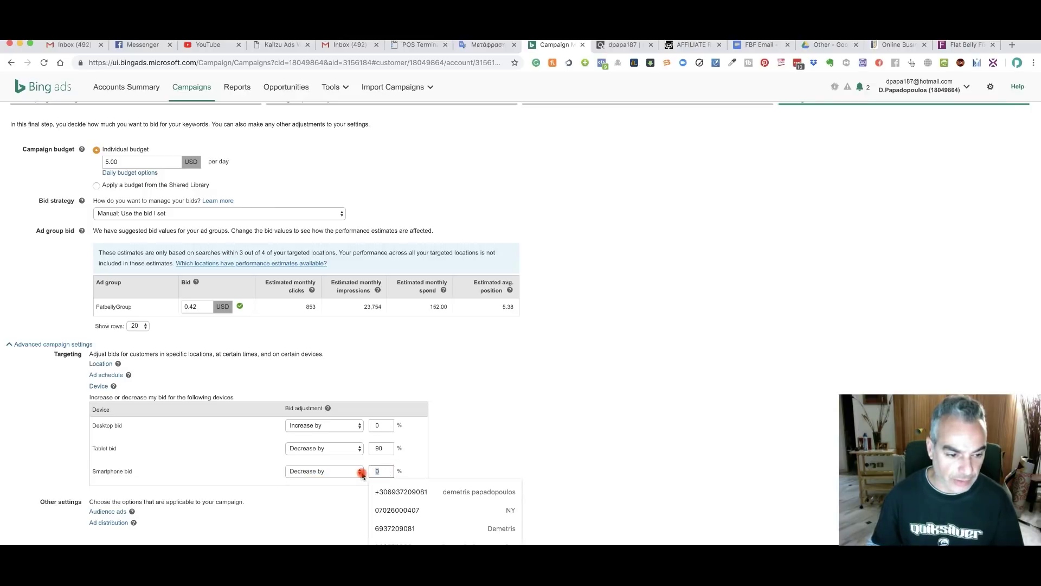
key("BackSpace")
type("90")
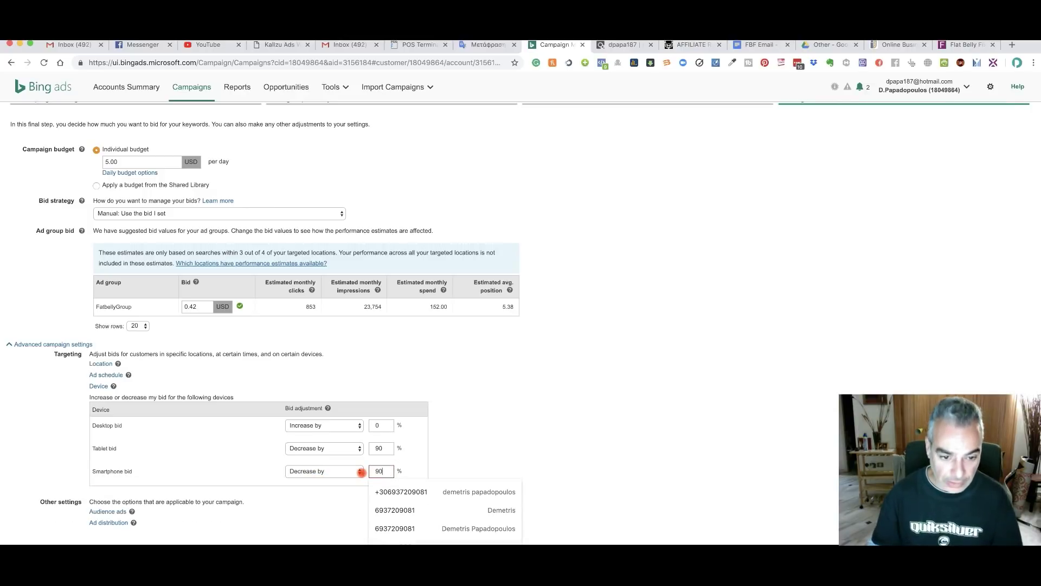
left_click(448, 437)
scroll(116, 516, "down", 1)
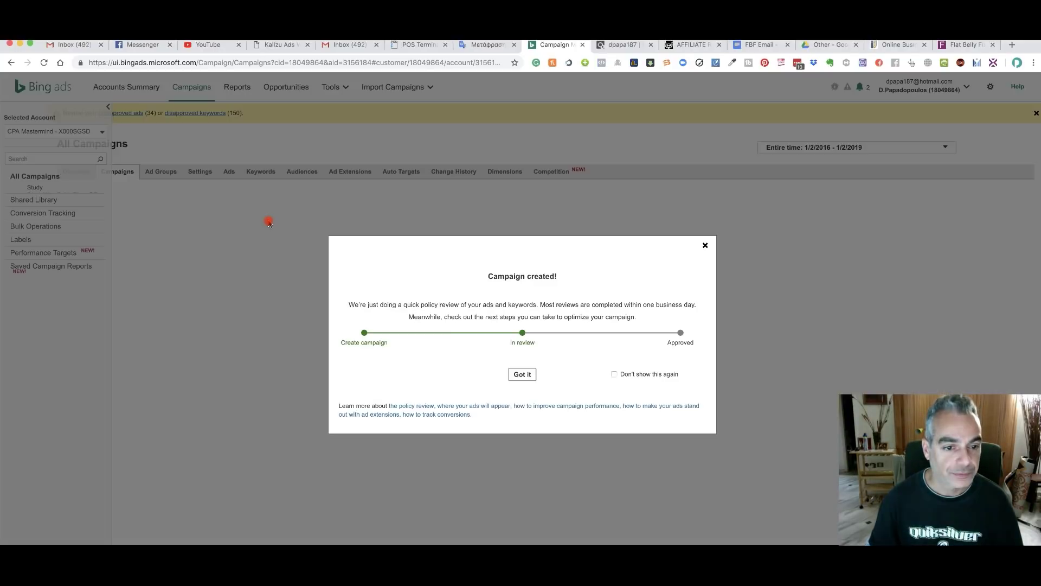
Step: Dismiss the campaign-created notice, open the Fat Belly campaign's settings, then its Ads tab
left_click(523, 374)
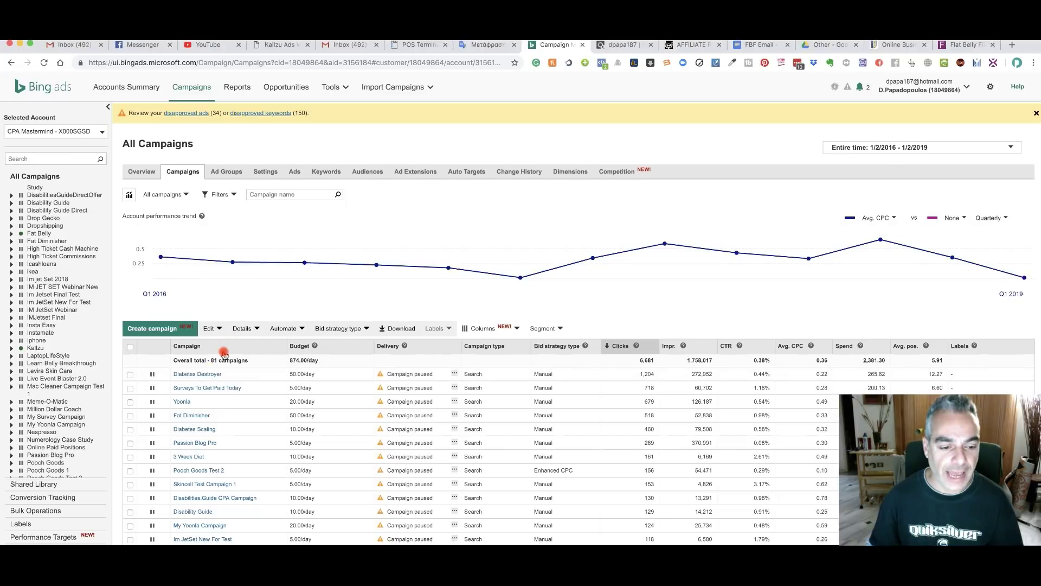
scroll(224, 353, "down", 20)
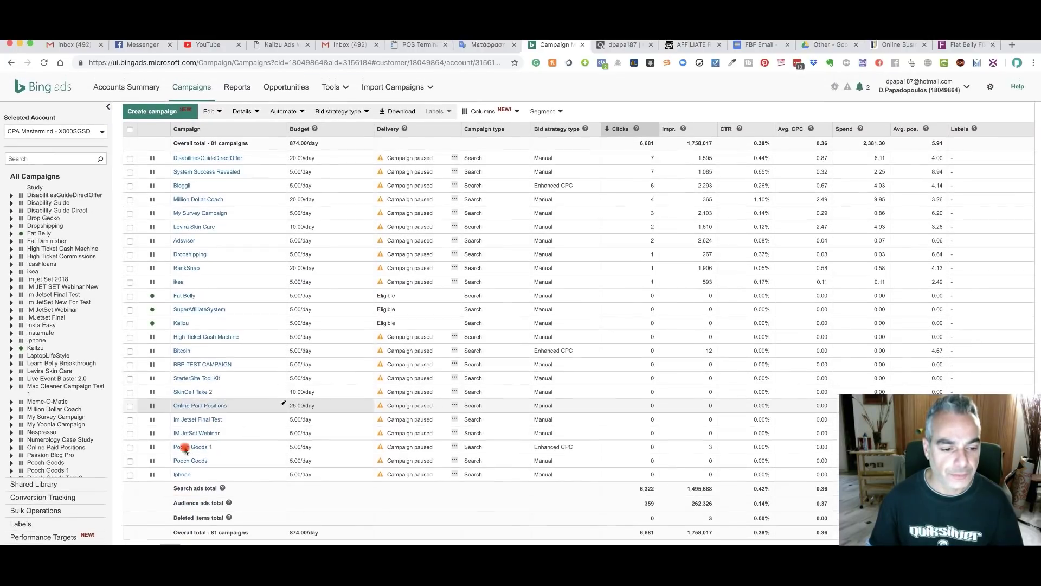
left_click(184, 295)
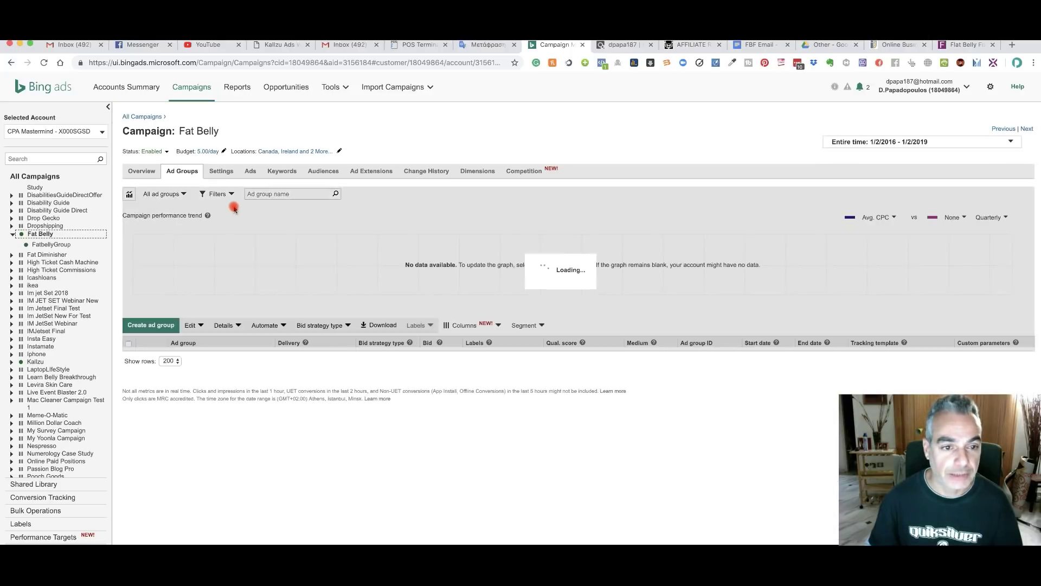
left_click(228, 173)
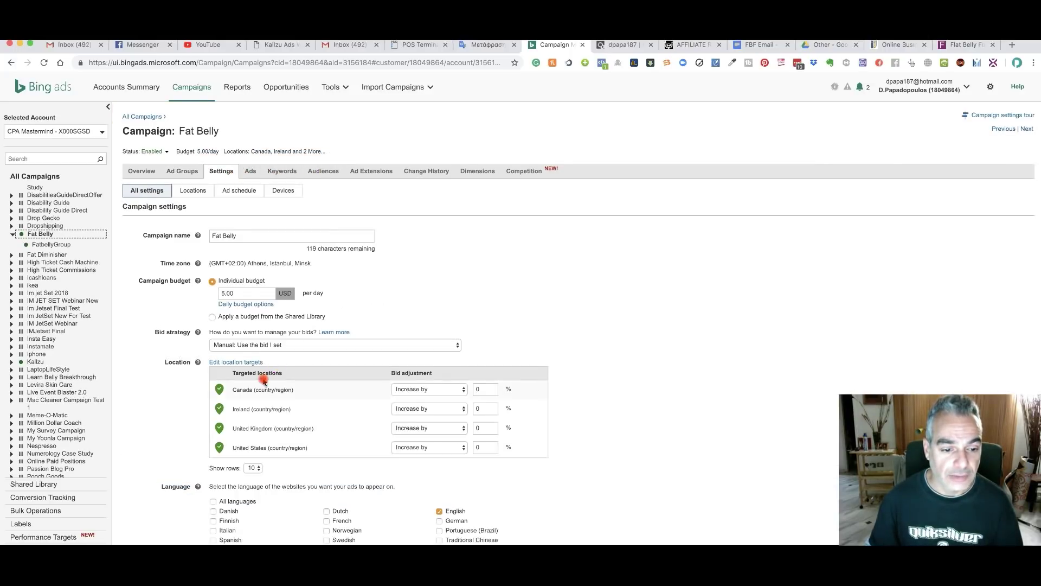
scroll(264, 382, "down", 5)
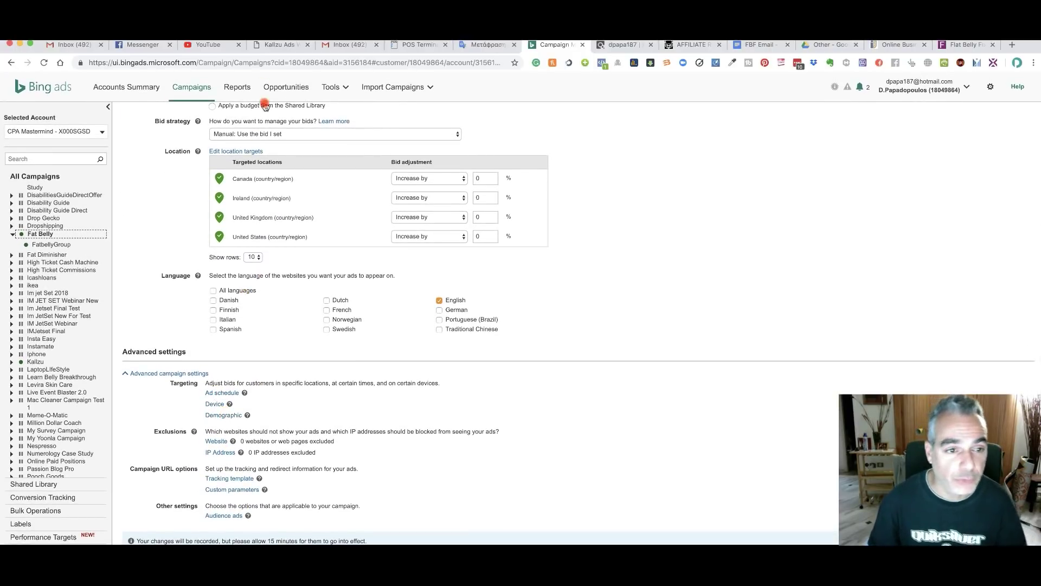
scroll(283, 356, "up", 5)
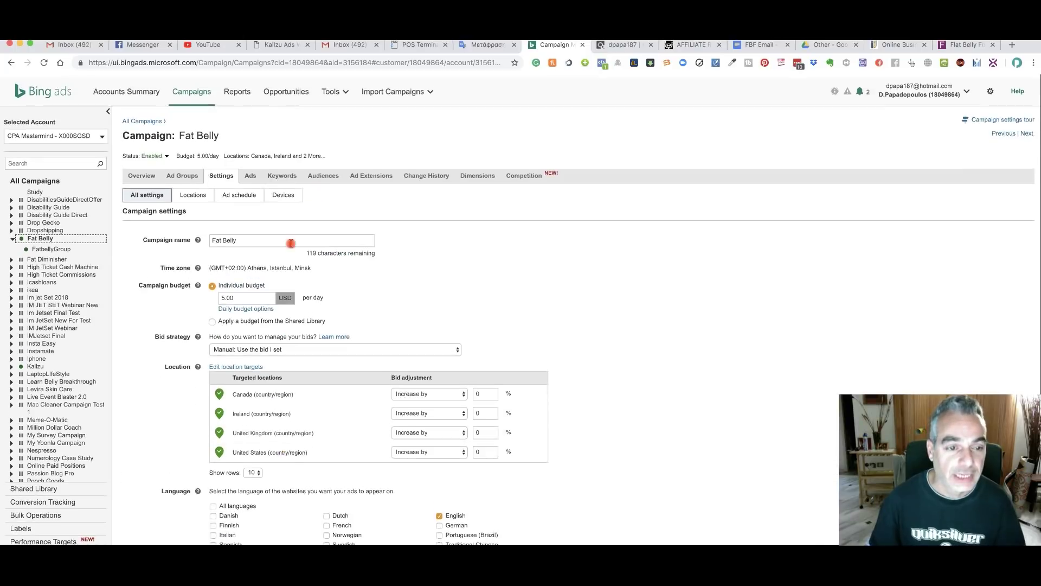
left_click(251, 171)
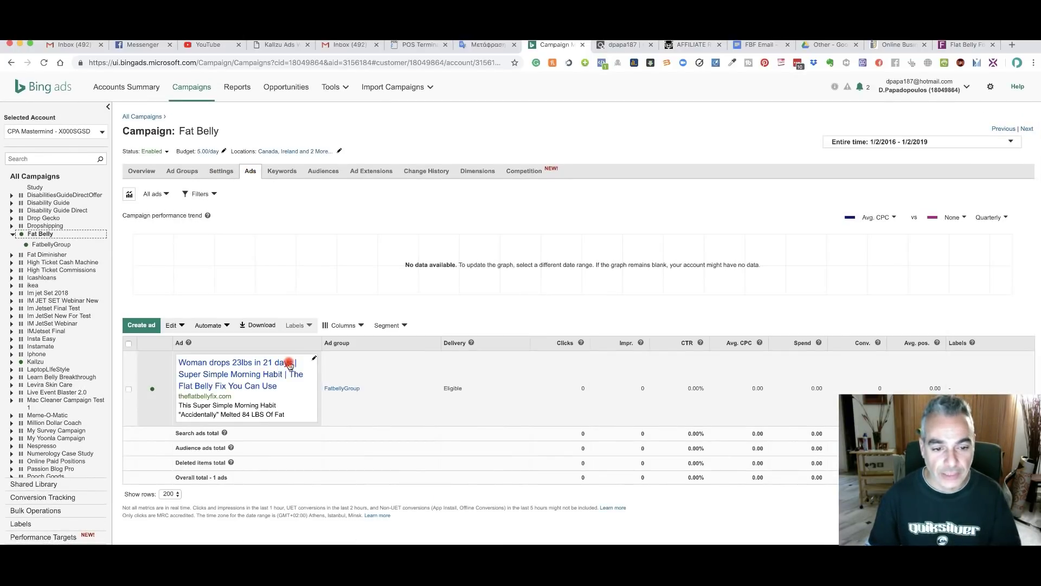
Step: Edit the Flat Belly Fix ad, expose its Tracking template field, and reopen ClickBank's HopLink generator
left_click(313, 358)
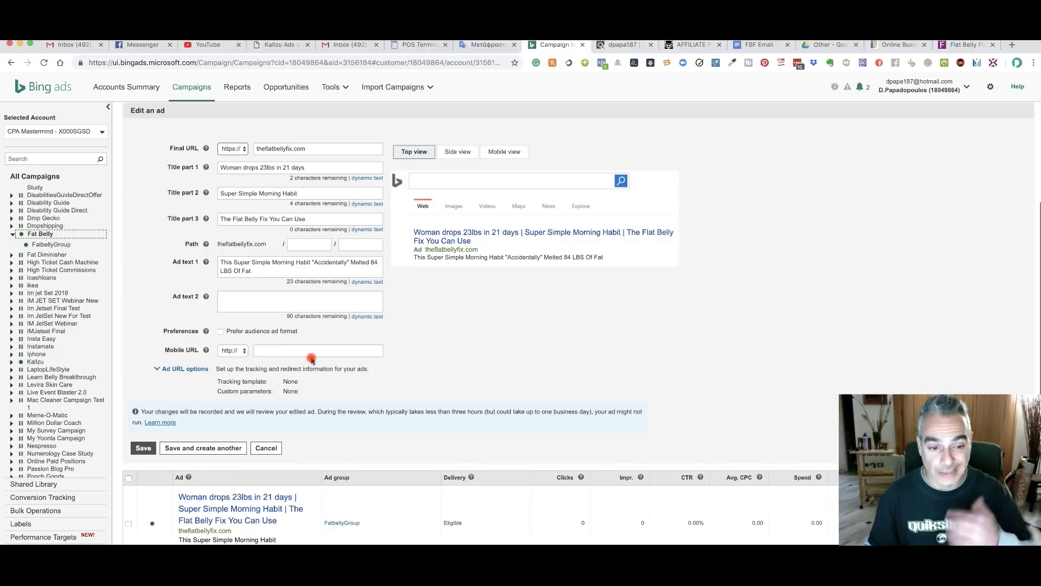
left_click(172, 369)
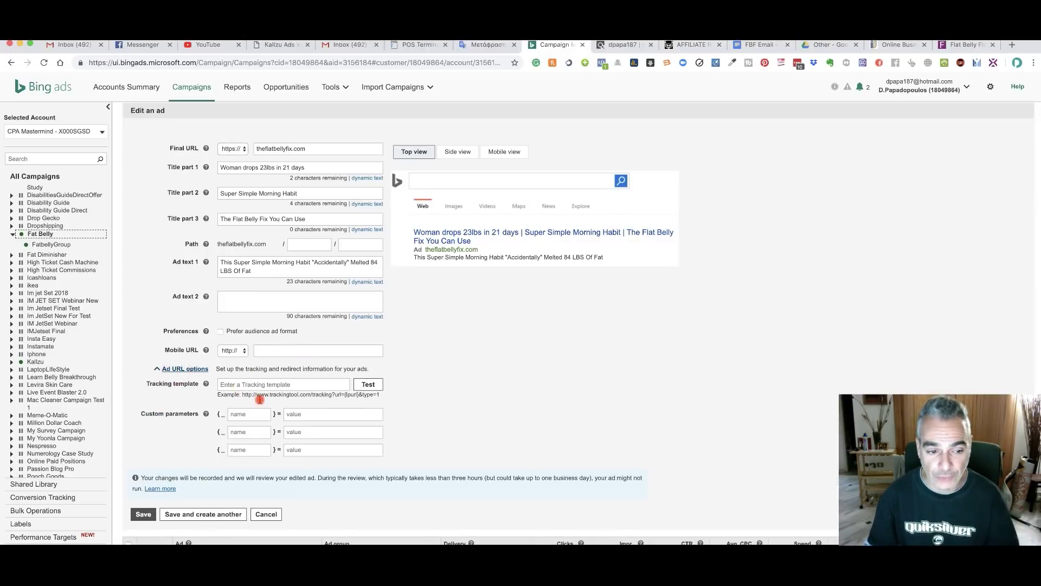
left_click(284, 386)
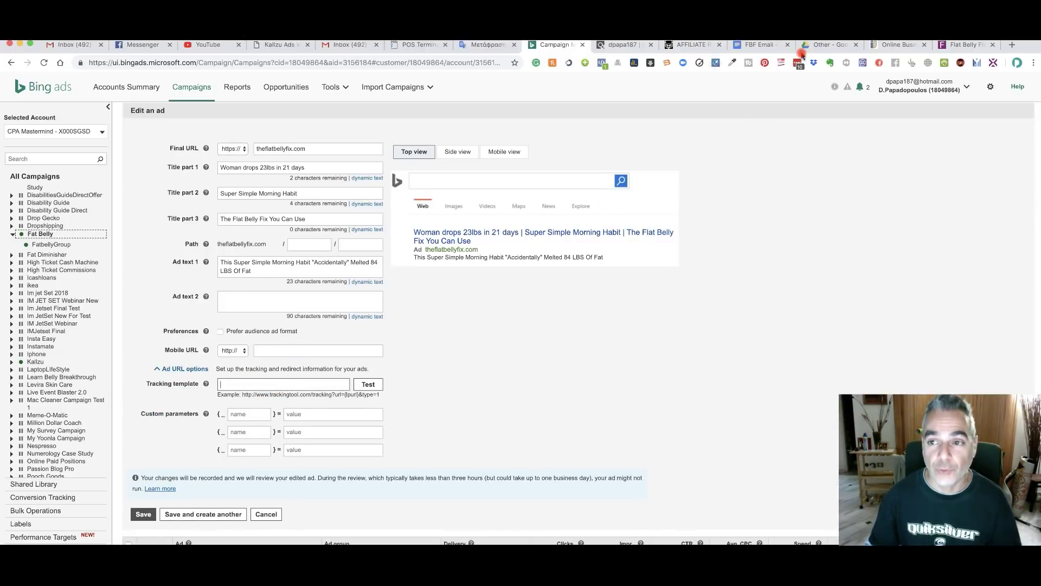
left_click(629, 46)
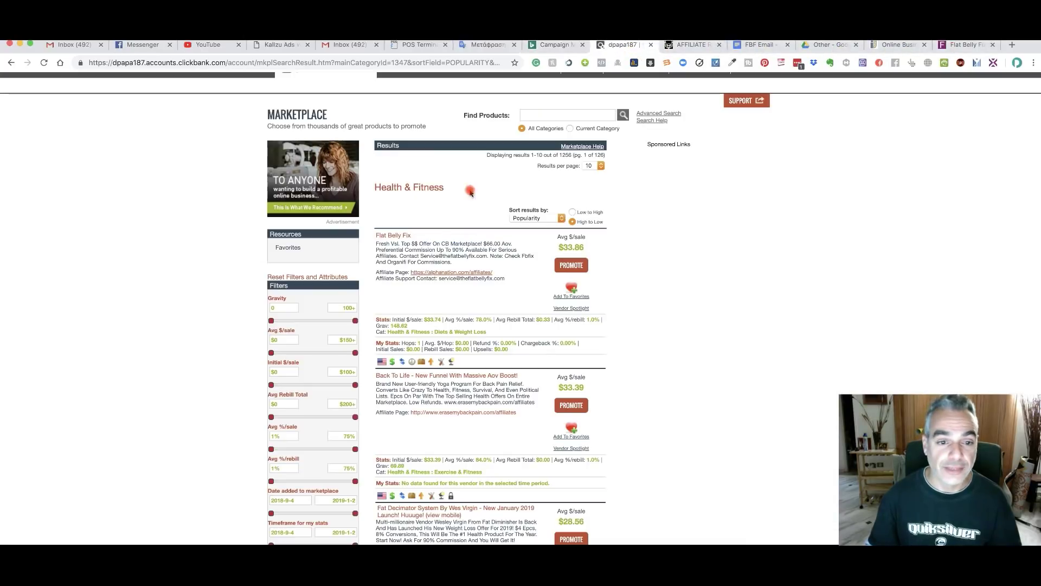
left_click(571, 265)
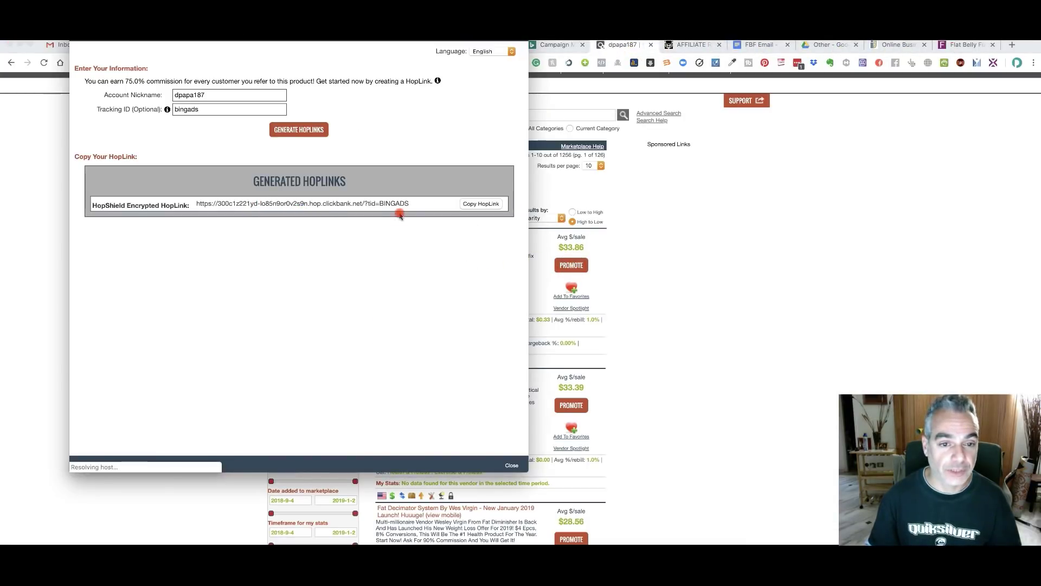
Step: Copy the existing Flat Belly Fix HopLink into the ad's Tracking template
left_click_drag(354, 199, 200, 206)
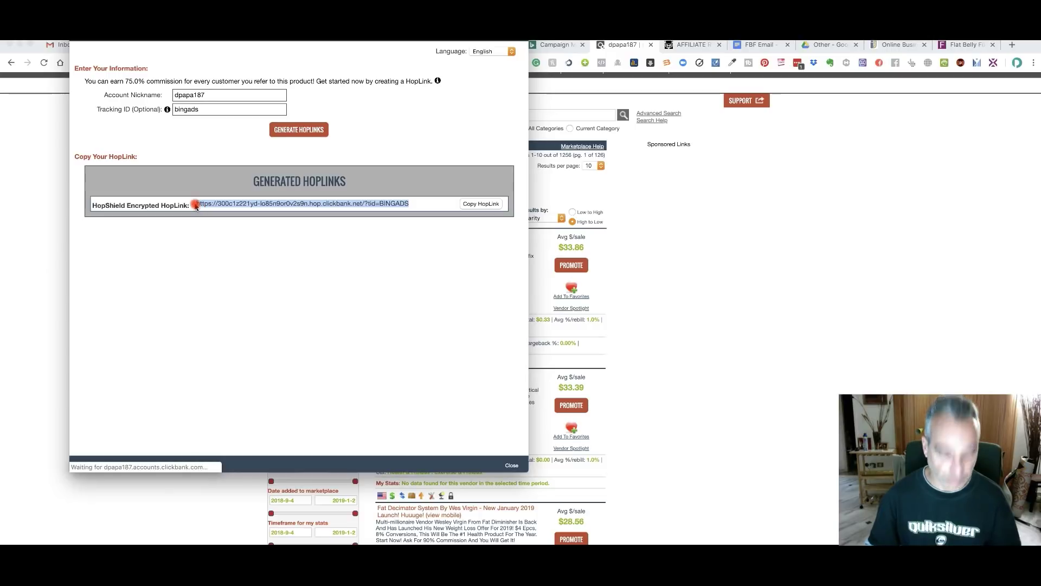
left_click(553, 46)
left_click(320, 384)
type("This Super Simple Morning Habit \"Accidentally\" Melted 84 LBS Of Fat")
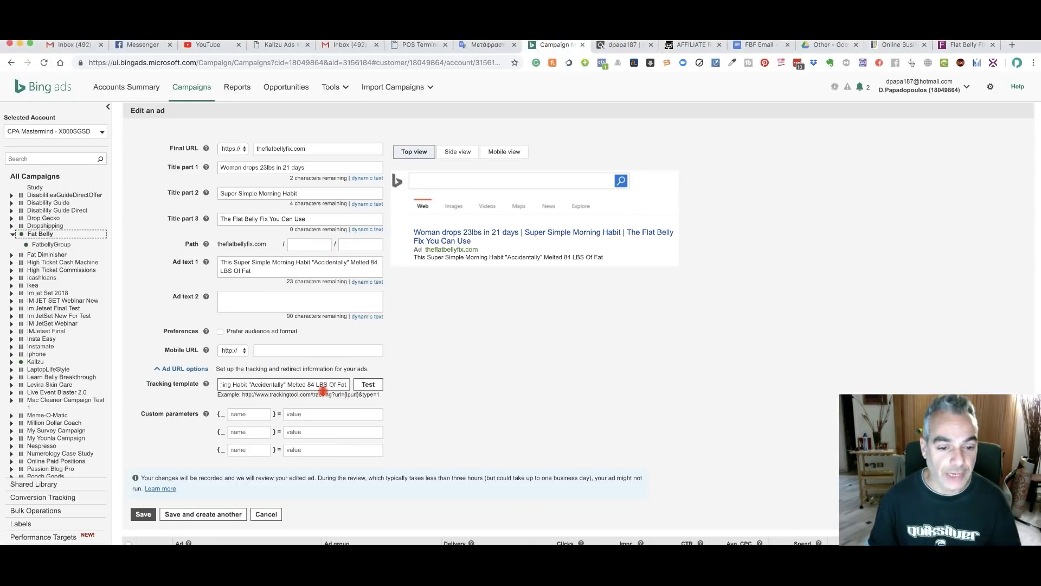
Step: Try generating a HopLink with tracking ID bingads from the AlphaNation affiliate page
left_click(629, 48)
left_click(694, 48)
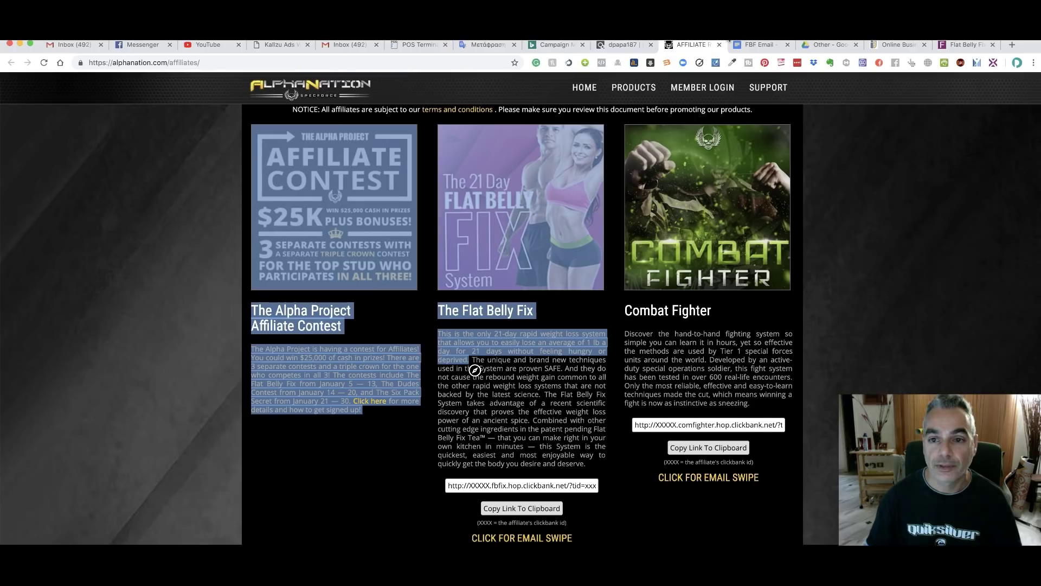
left_click(219, 95)
left_click(228, 110)
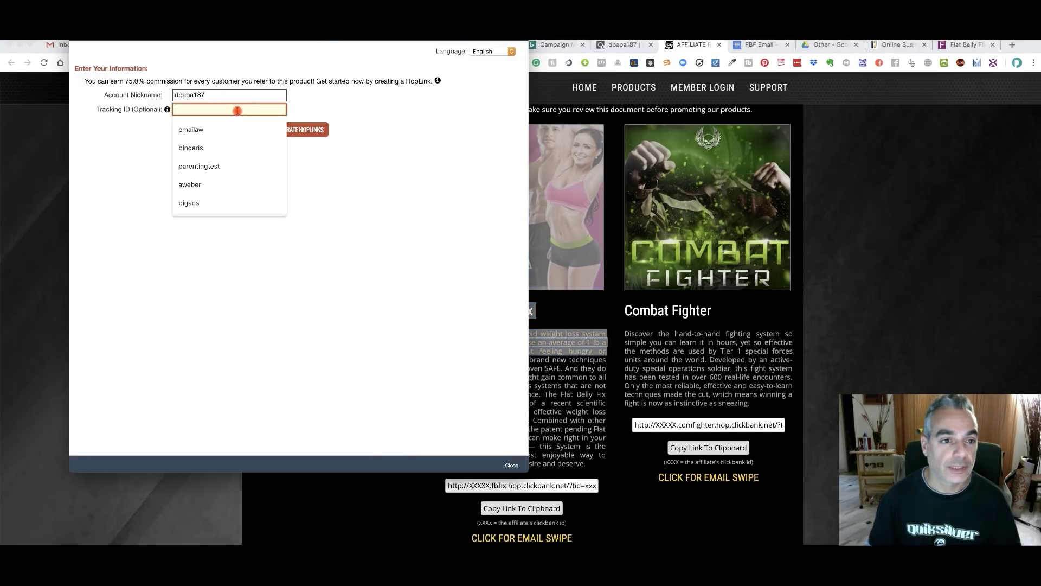
type("bingads")
left_click(294, 130)
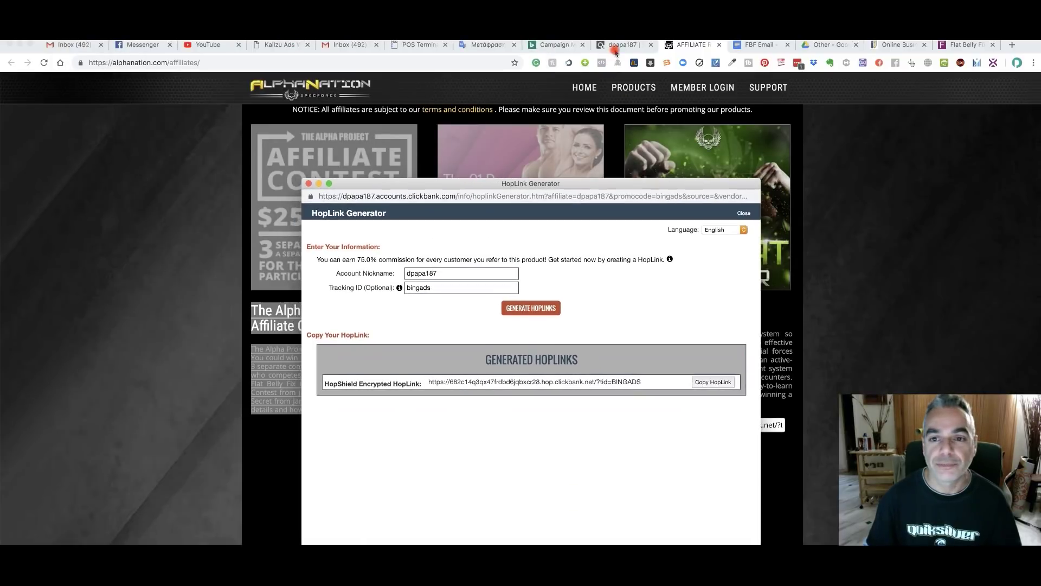
Step: In ClickBank's HopLink generator, create a HopLink with tracking ID bingads and copy it
left_click(621, 46)
left_click(571, 266)
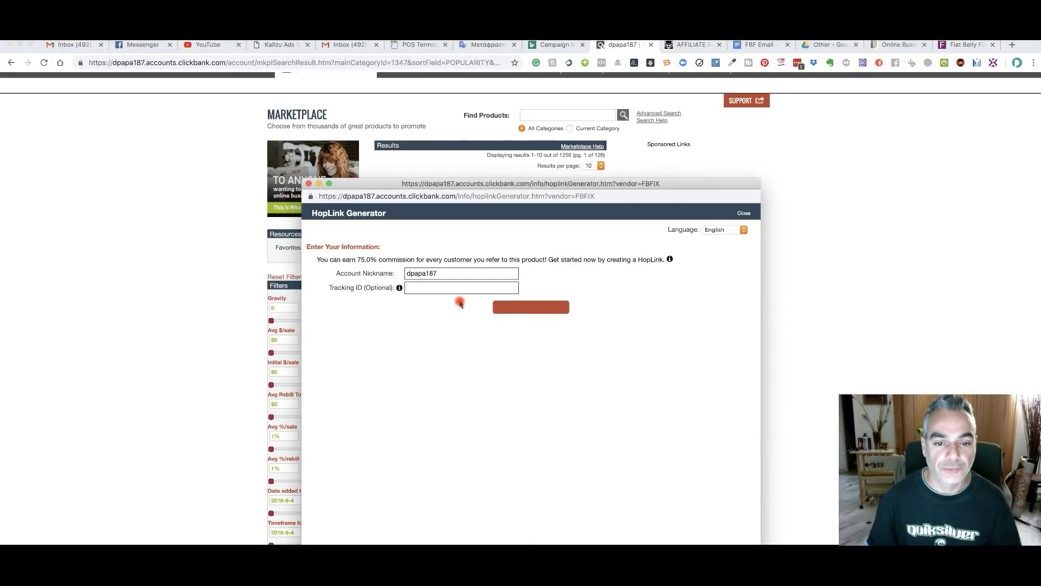
left_click(438, 287)
type("bing")
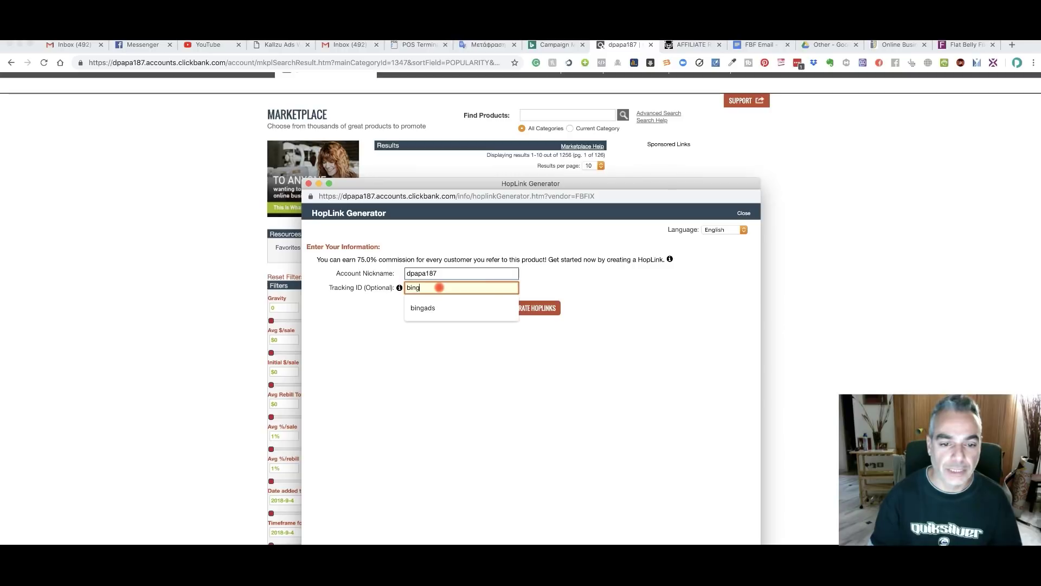
type("ads")
left_click(531, 308)
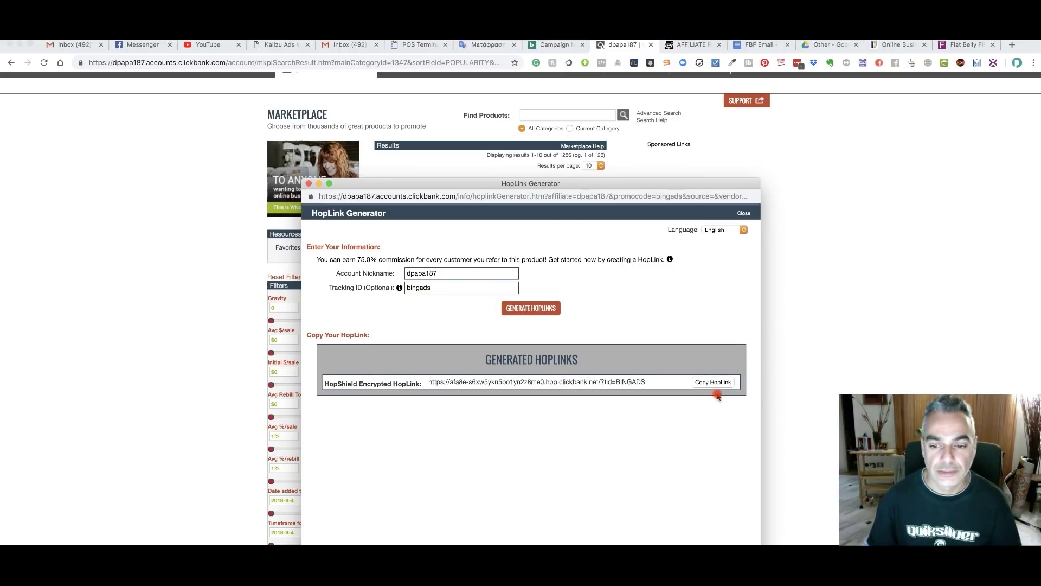
left_click(712, 382)
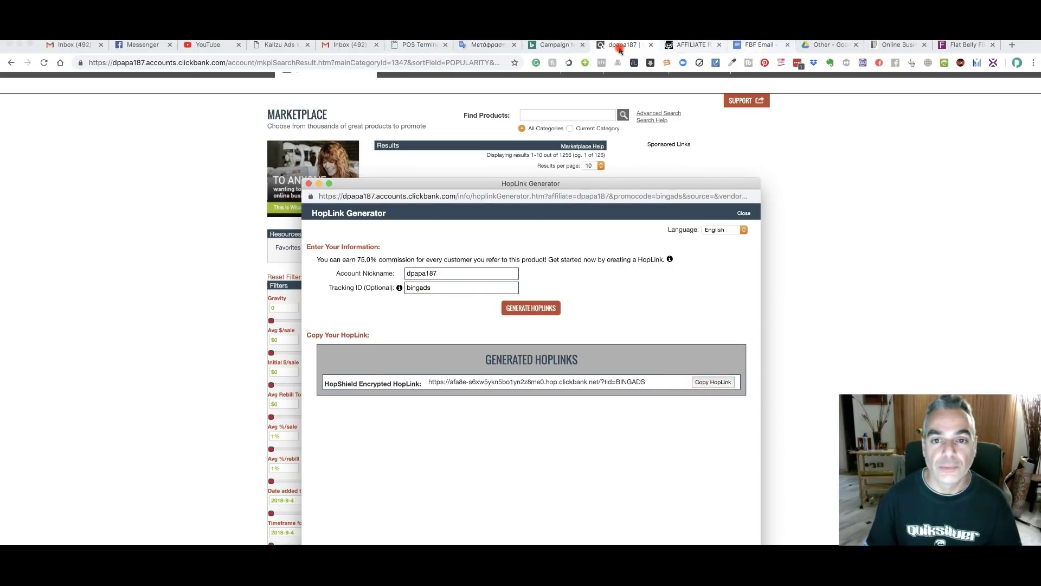
left_click(553, 47)
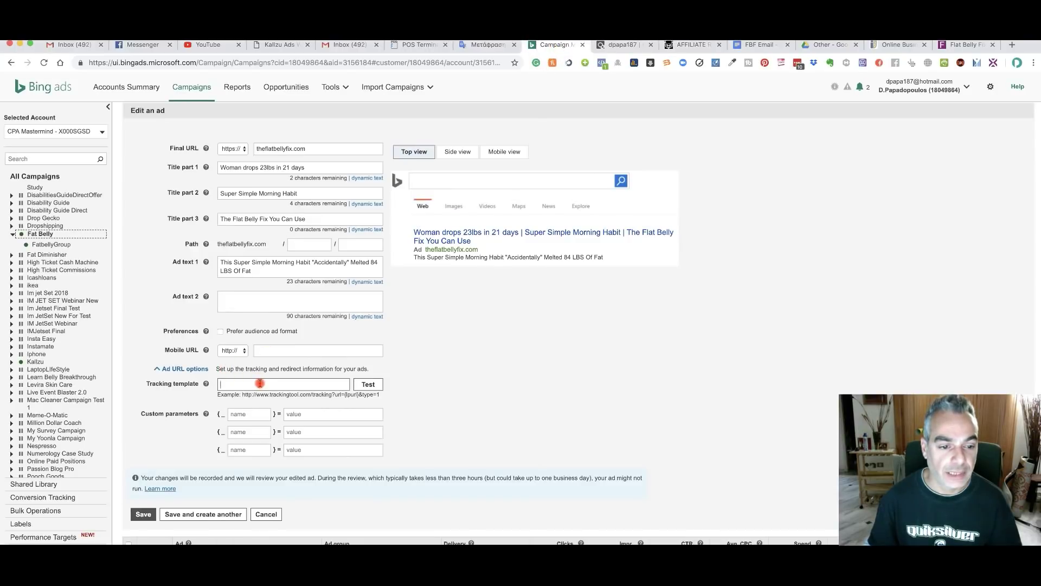
Step: Paste the BINGADS HopLink as the tracking template, test it, and save the ad
key("ctrl+v")
triple_click(256, 387)
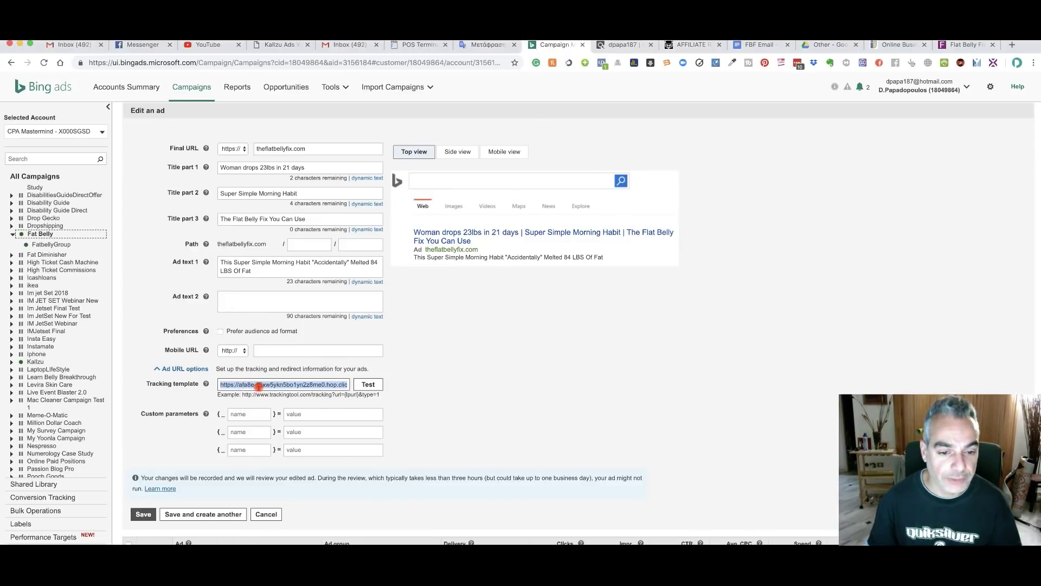
left_click(369, 384)
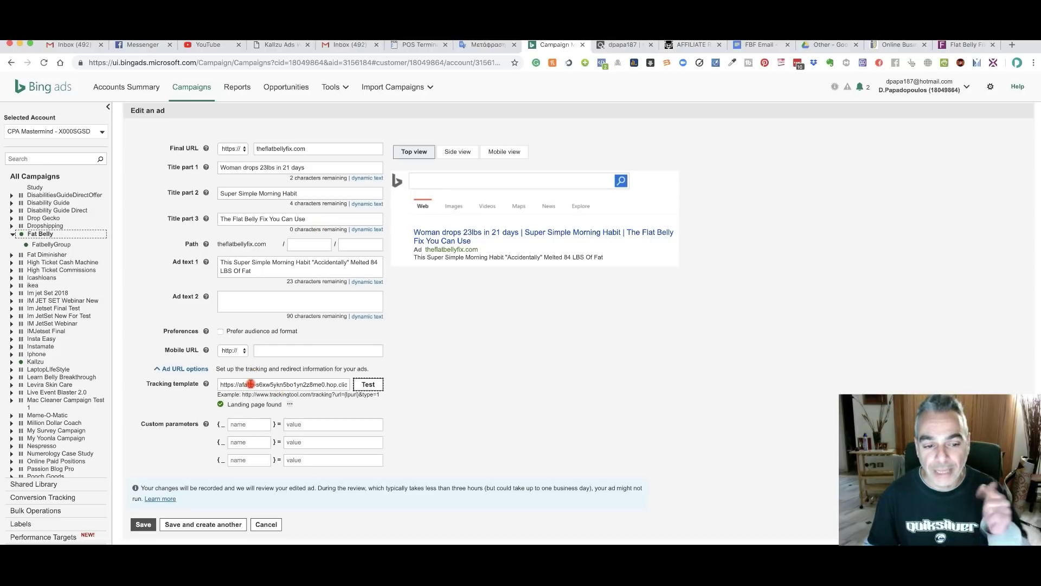
left_click_drag(225, 386, 358, 388)
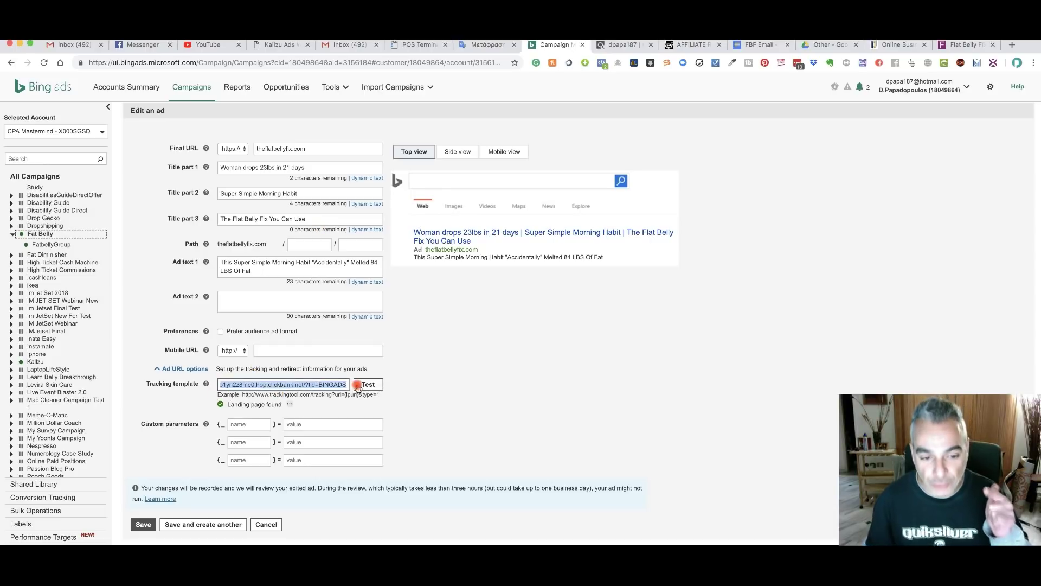
left_click(140, 525)
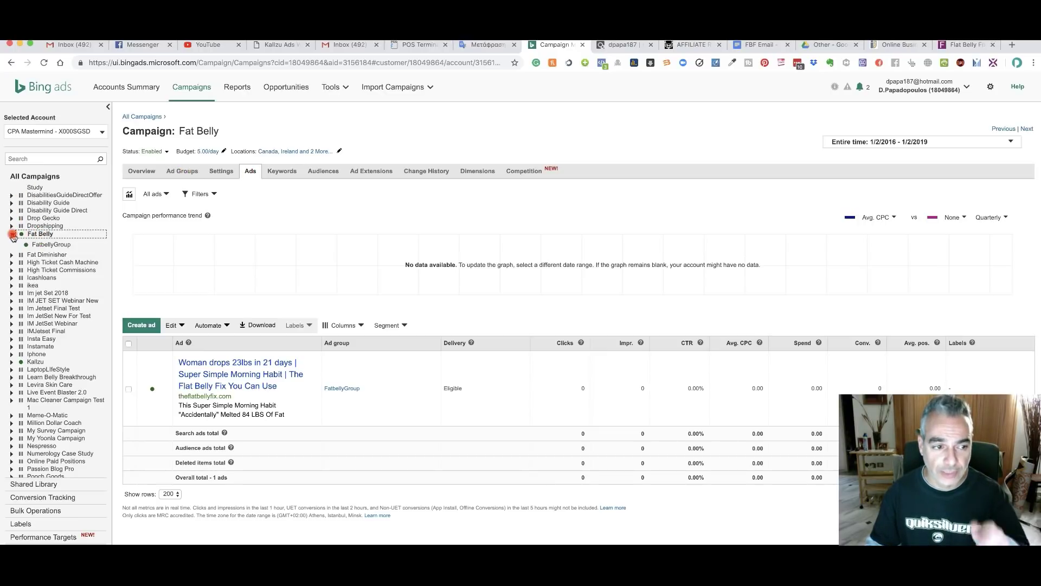
Step: Go to the All Campaigns list, scroll down to Fat Belly and open its ad groups
left_click(12, 233)
left_click(12, 234)
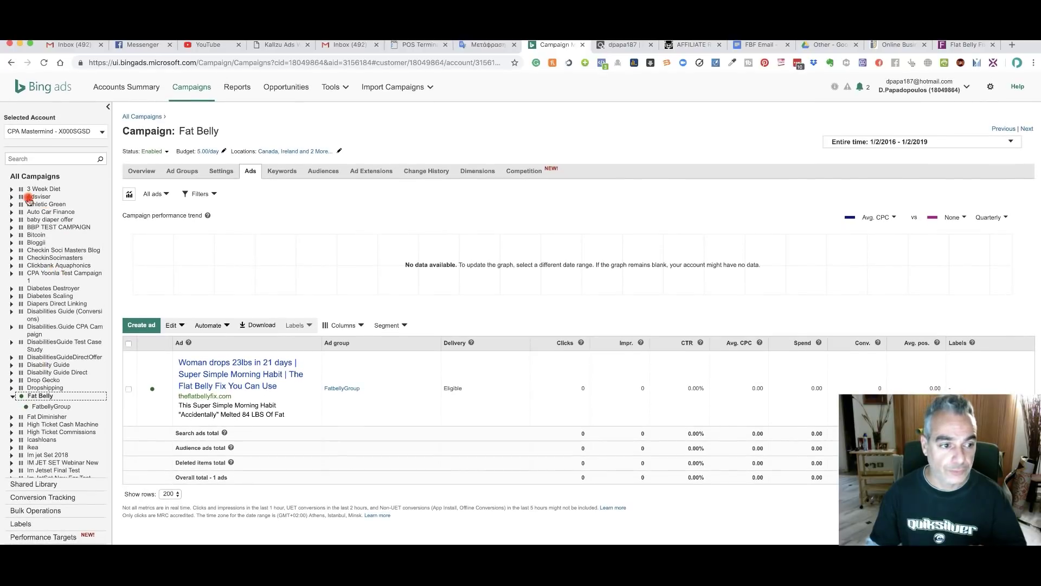
left_click(204, 92)
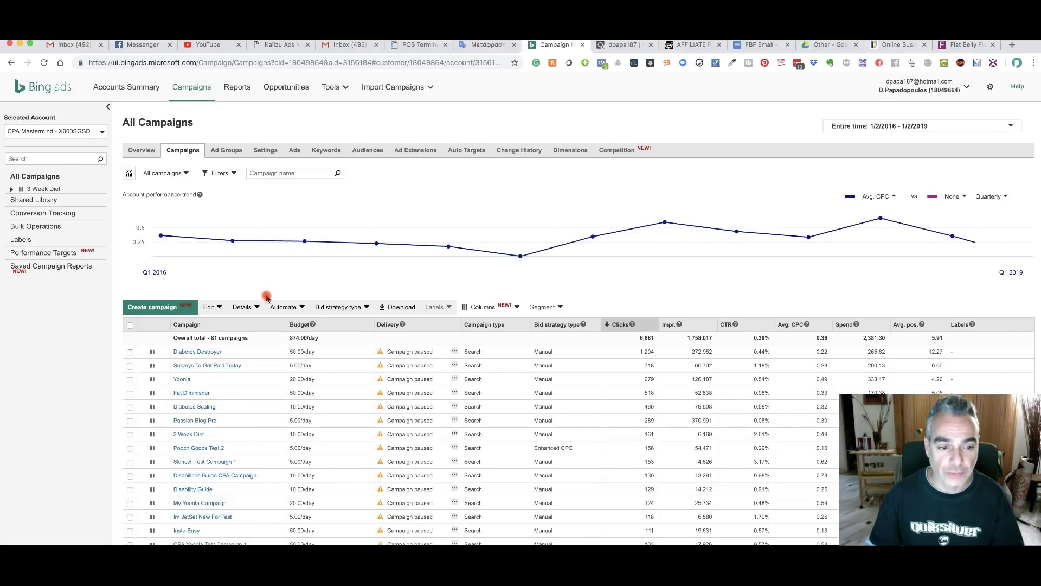
scroll(217, 355, "down", 10)
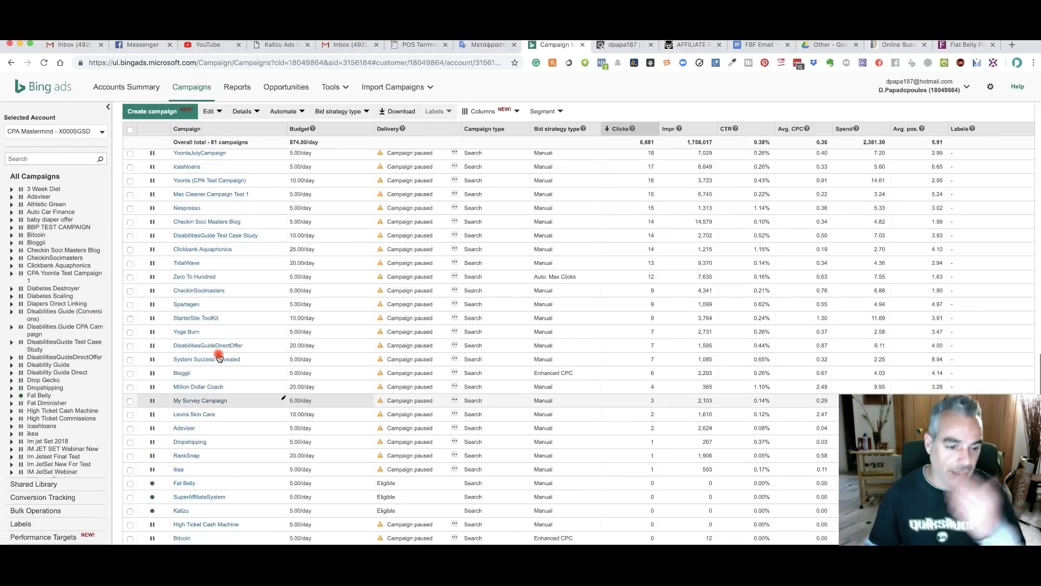
scroll(219, 357, "down", 3)
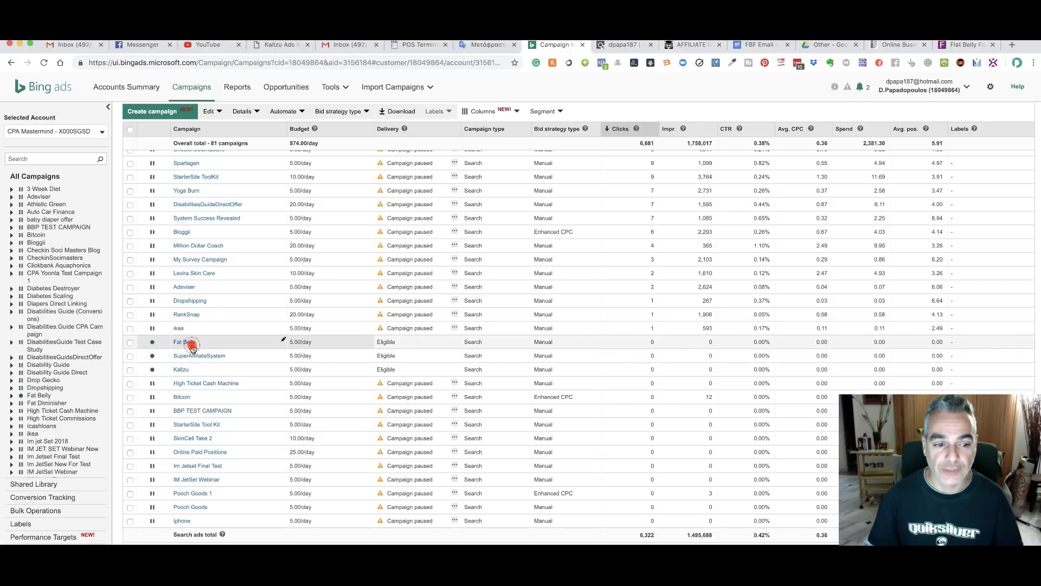
left_click(185, 342)
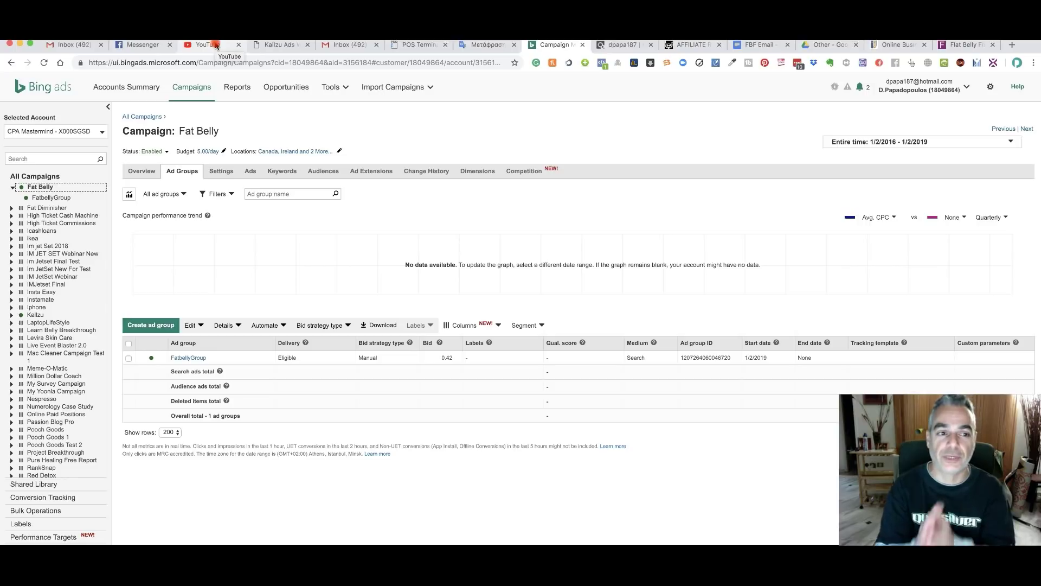
left_click(152, 177)
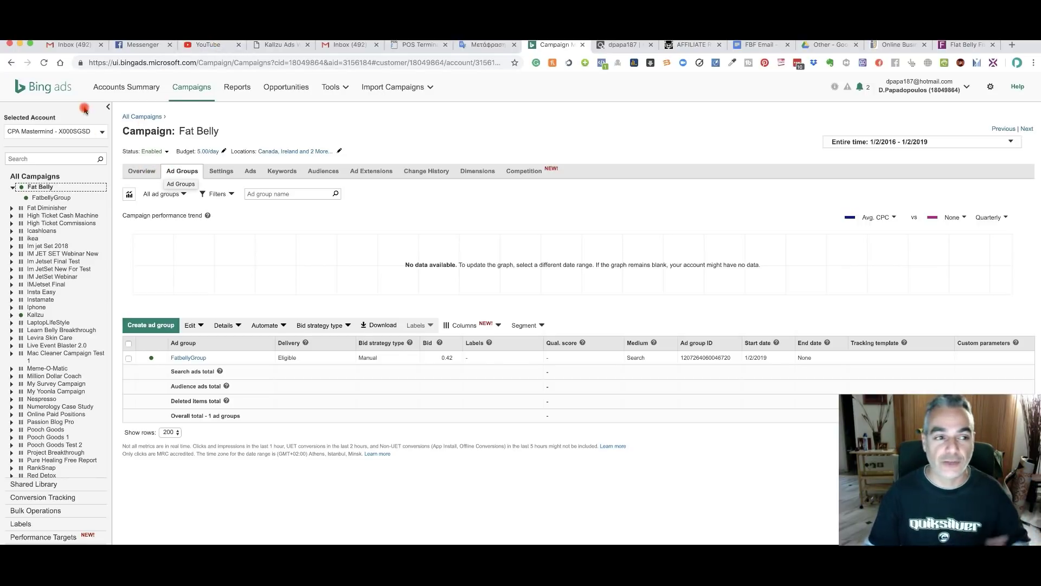
left_click(143, 118)
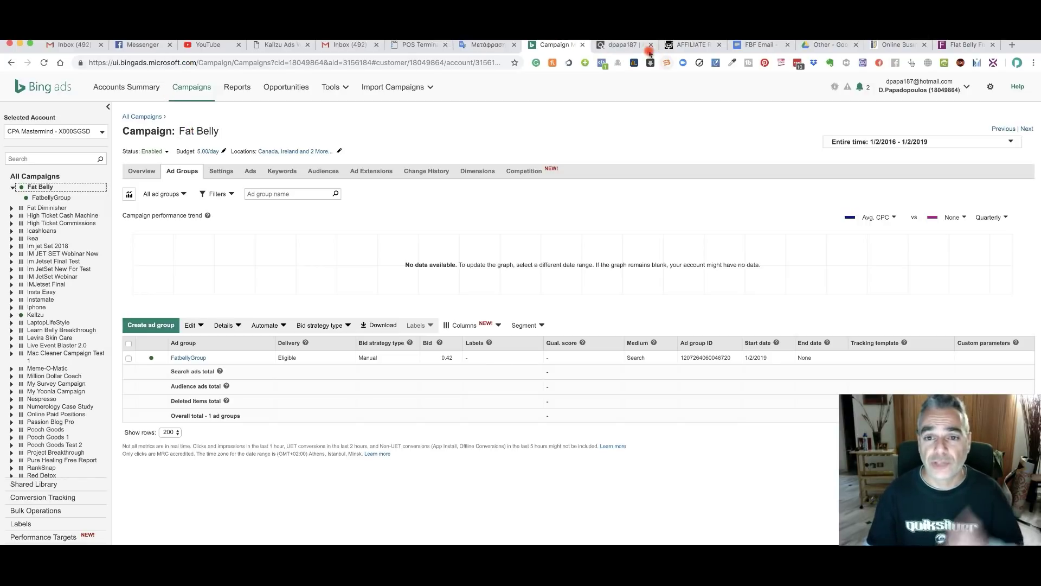
left_click(602, 47)
Step: Return to the ClickBank account home, log in with the saved details and scroll the dashboard
scroll(284, 114, "up", 1)
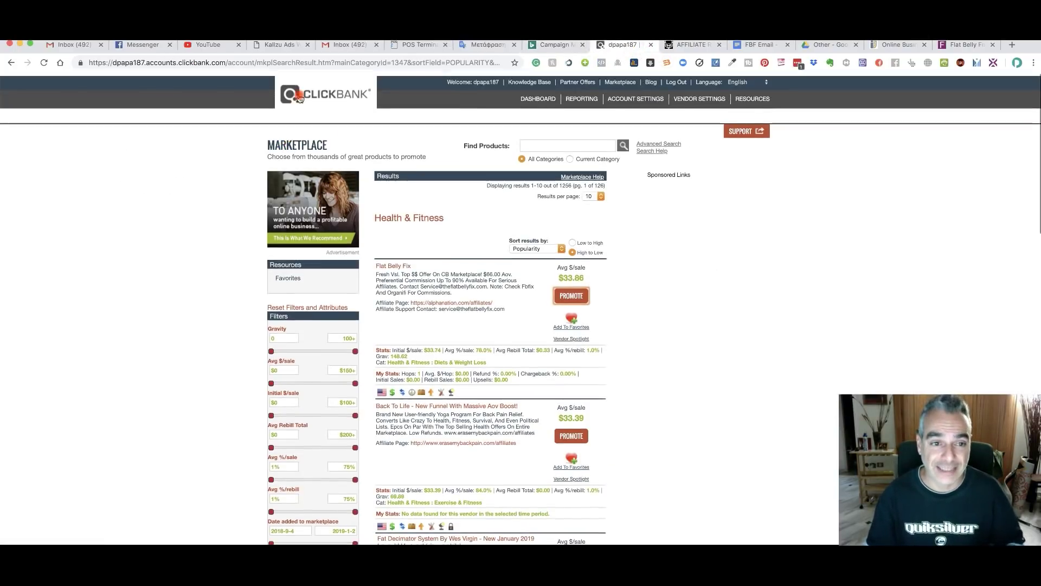
left_click(305, 95)
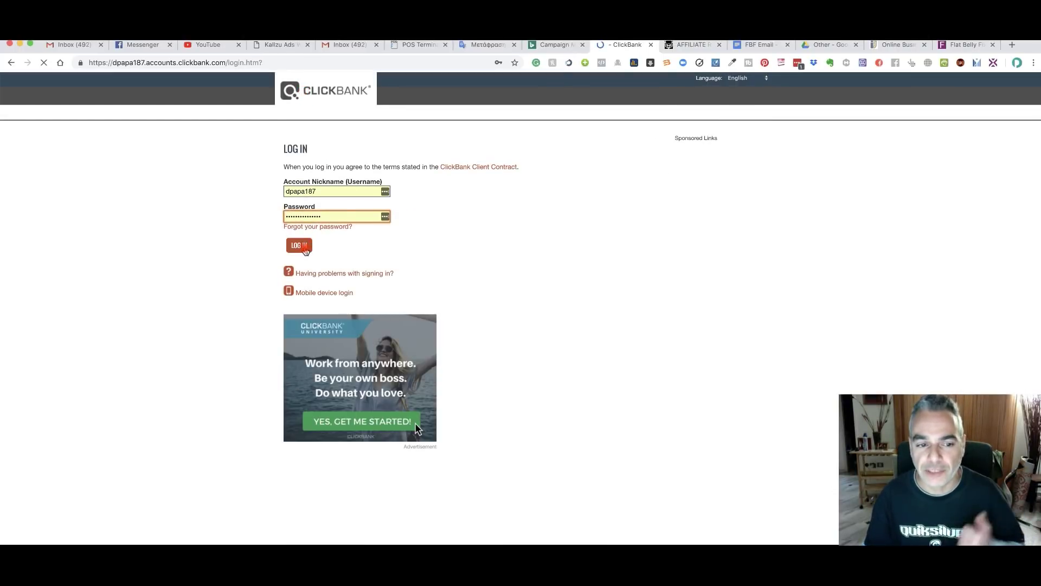
left_click(306, 252)
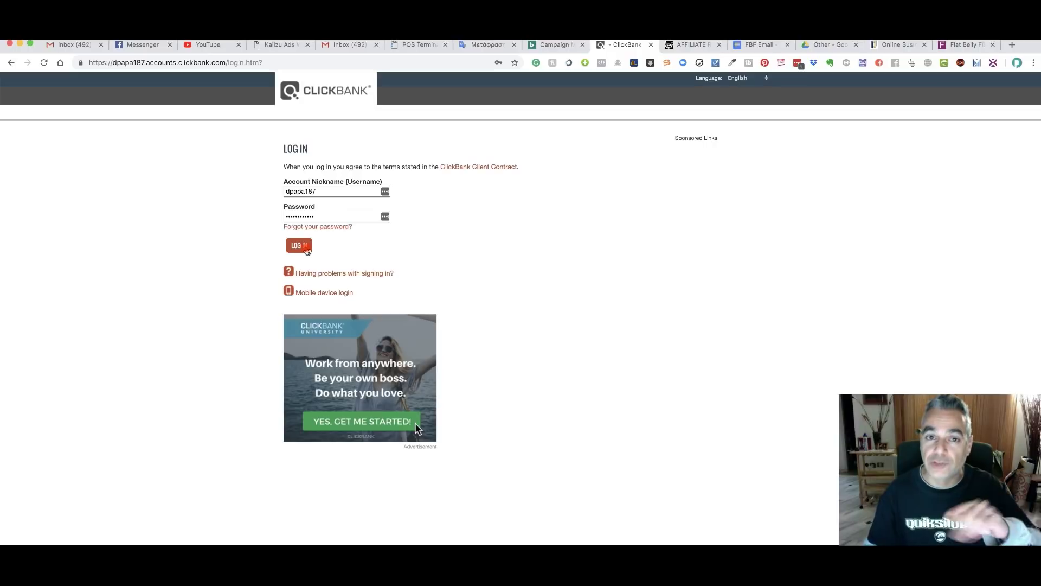
left_click(306, 252)
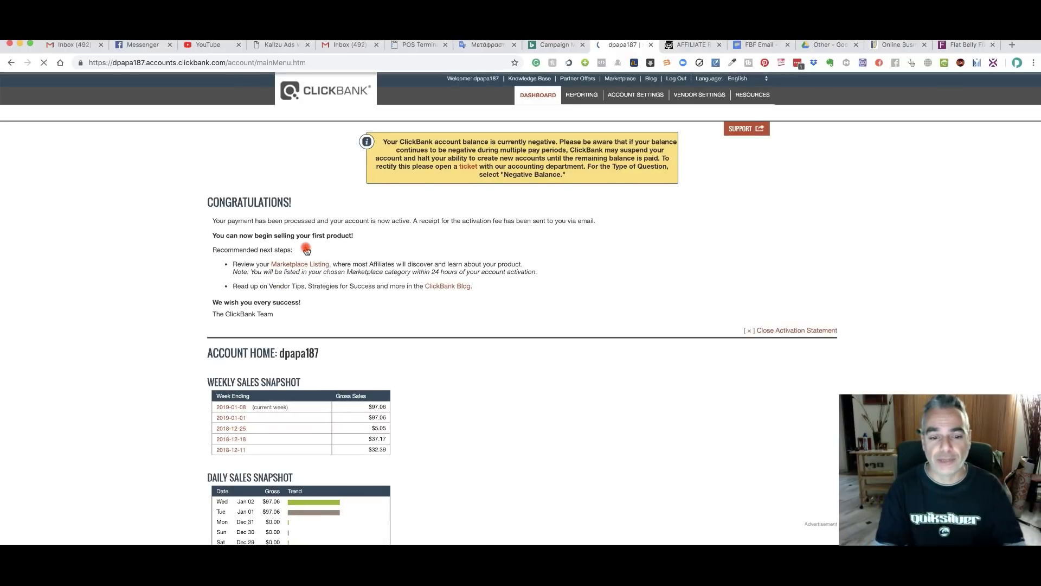
scroll(267, 487, "down", 1)
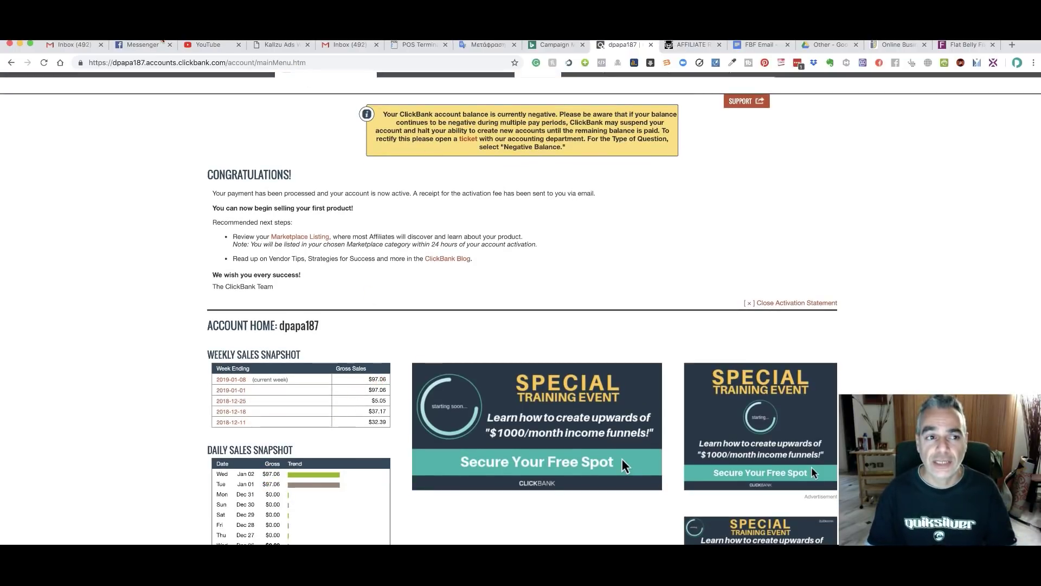
left_click(310, 281)
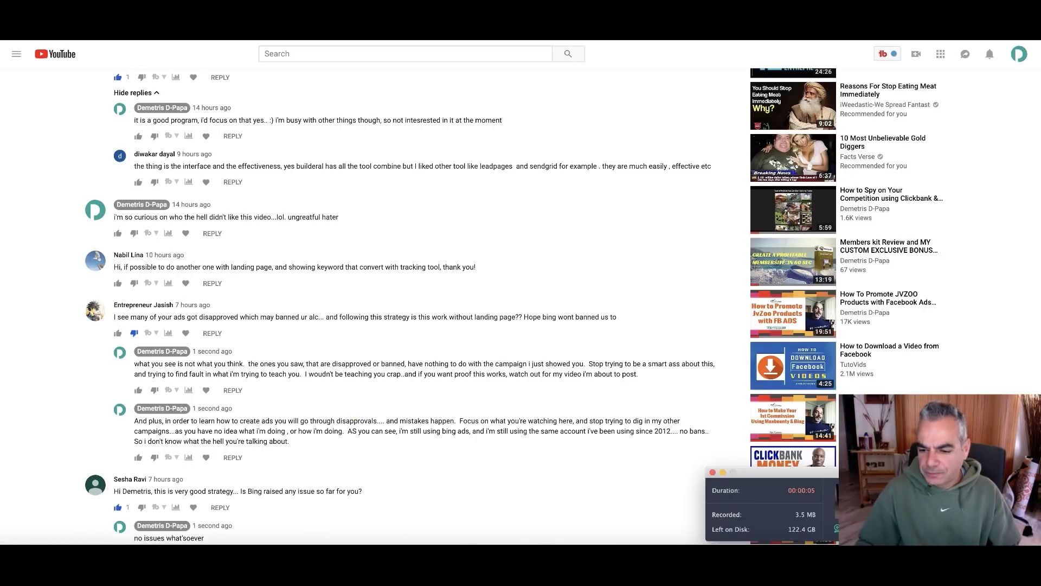
Step: Start the YouTube video muted, skip the pre-roll ad, then pause the main video
left_click(729, 470)
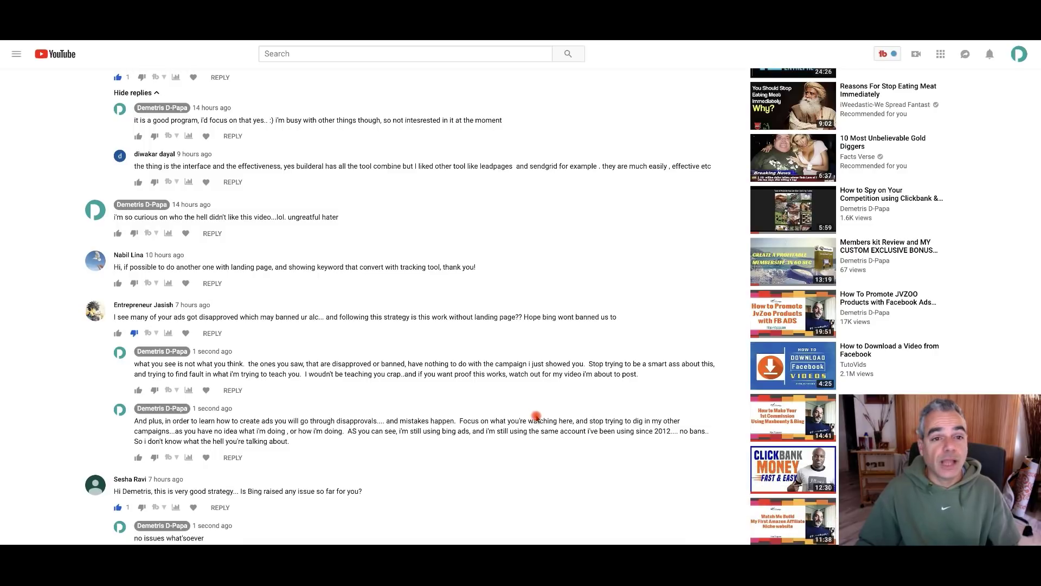
scroll(536, 416, "up", 10)
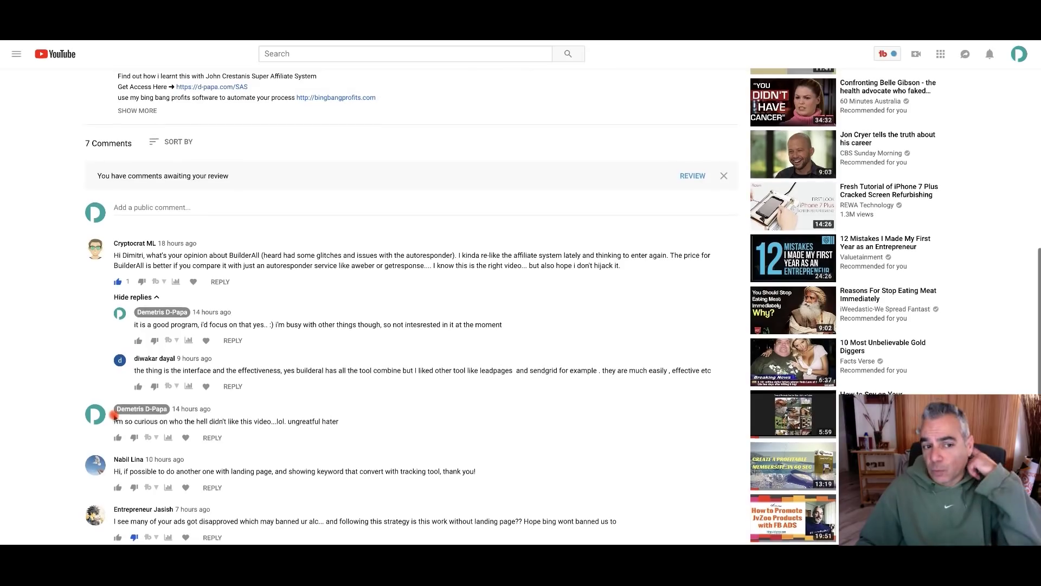
scroll(113, 417, "up", 4)
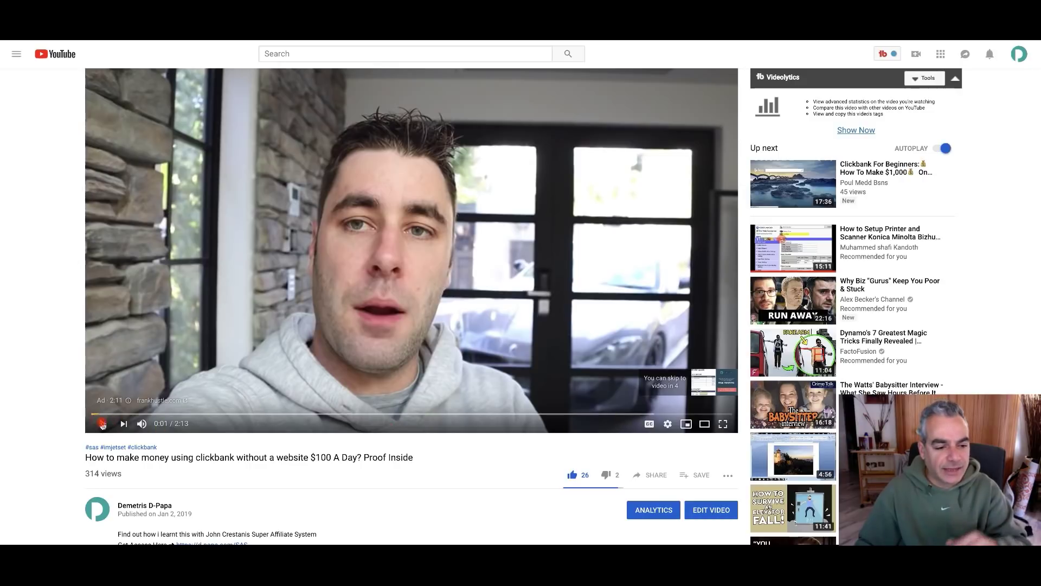
left_click(103, 423)
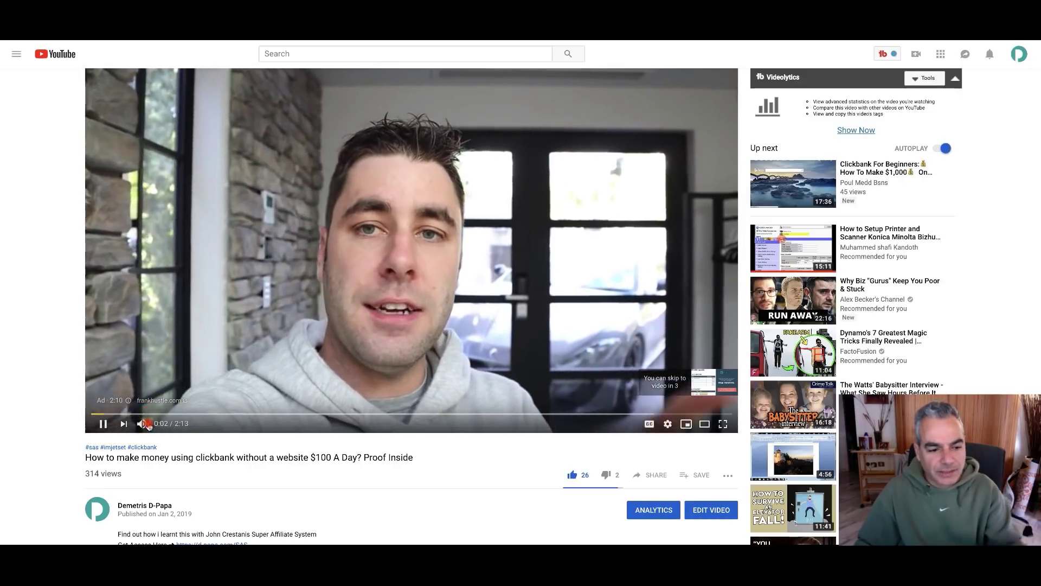
left_click(144, 424)
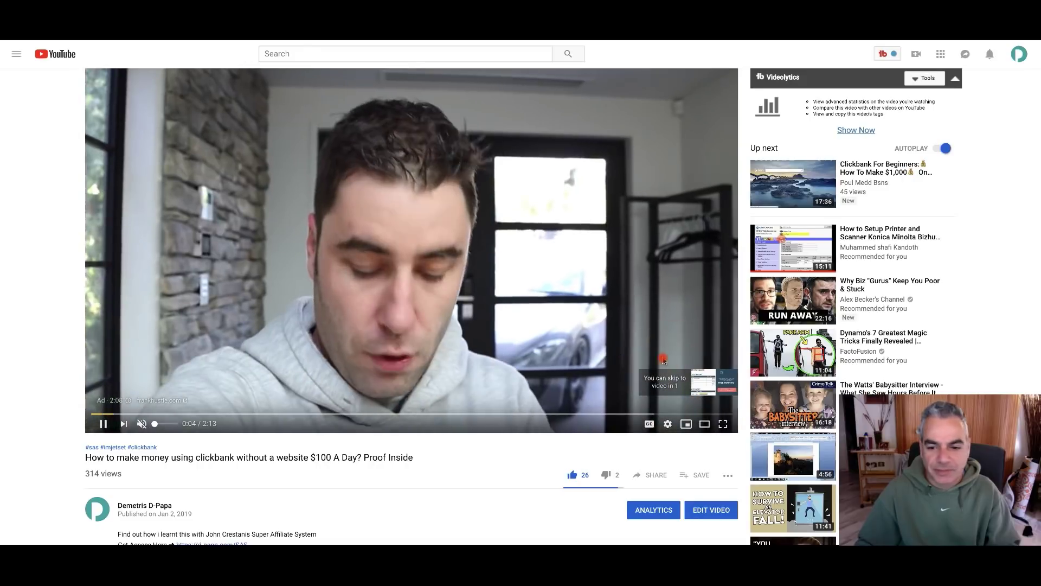
left_click(710, 384)
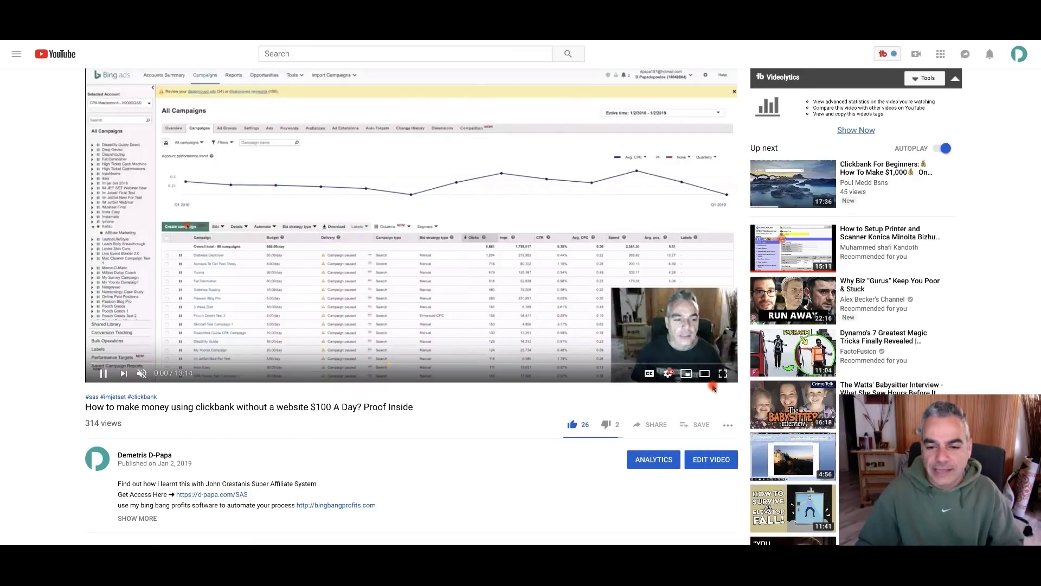
left_click(104, 373)
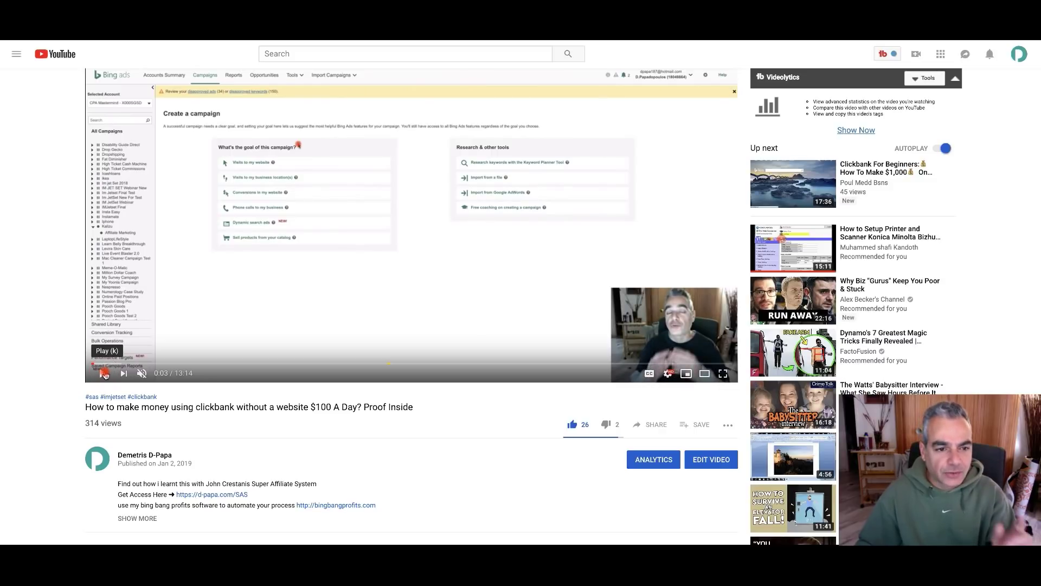
Step: Scroll through the YouTube comment replies about using Bing ads
scroll(350, 350, "up", 1)
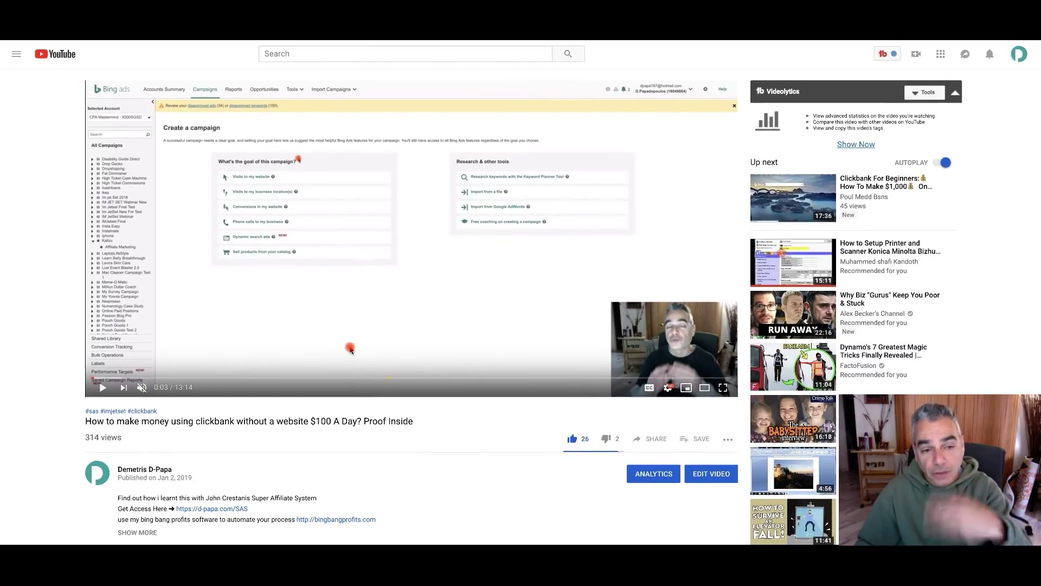
scroll(350, 350, "down", 15)
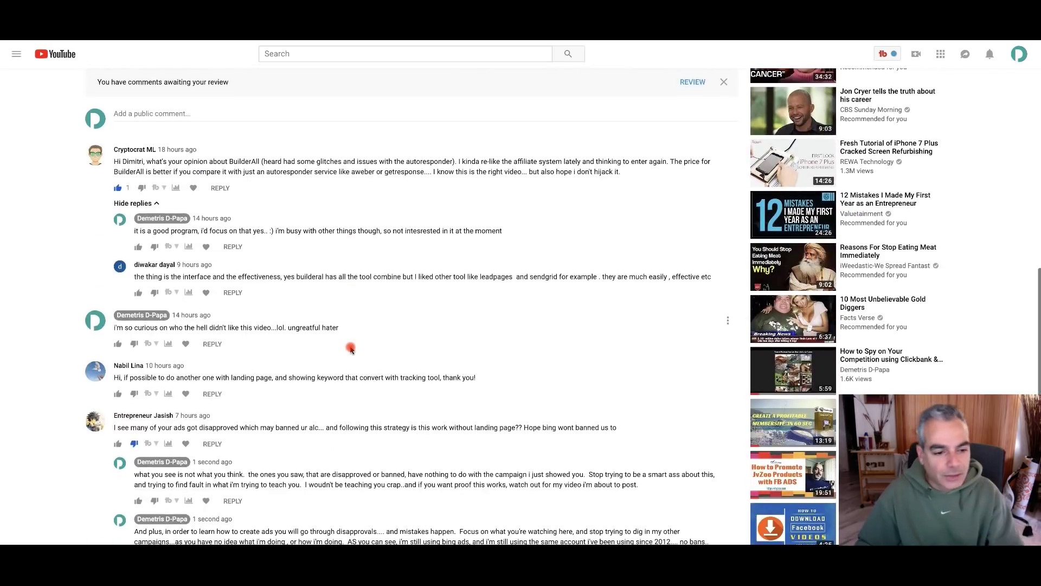
scroll(350, 350, "up", 8)
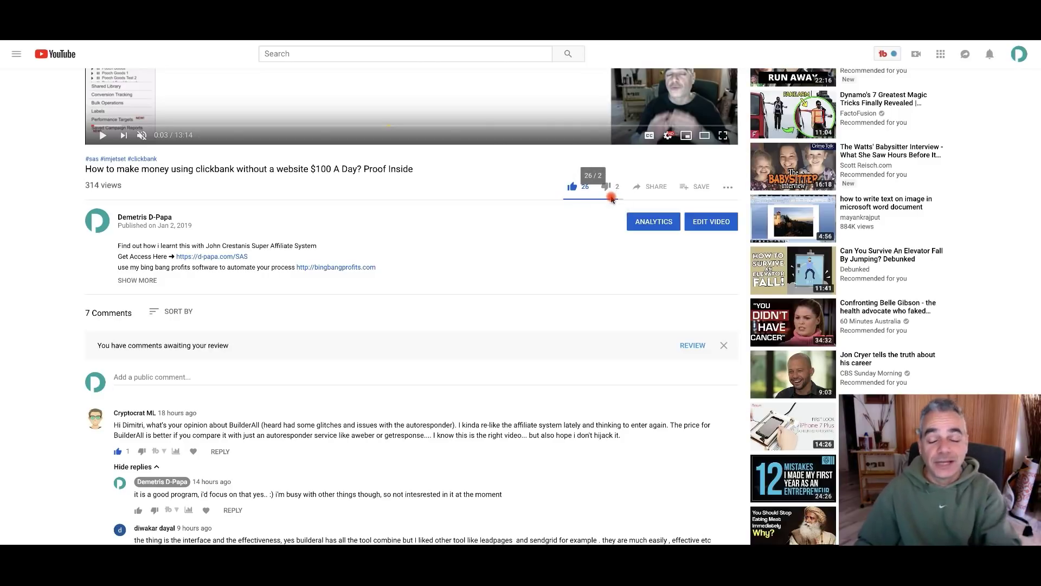
scroll(584, 288, "down", 4)
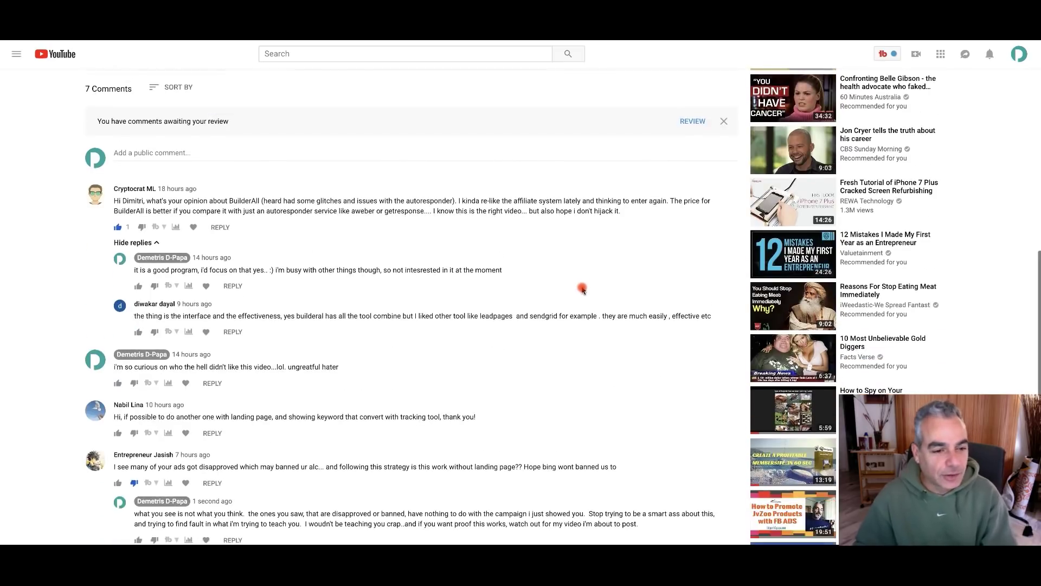
scroll(530, 291, "down", 4)
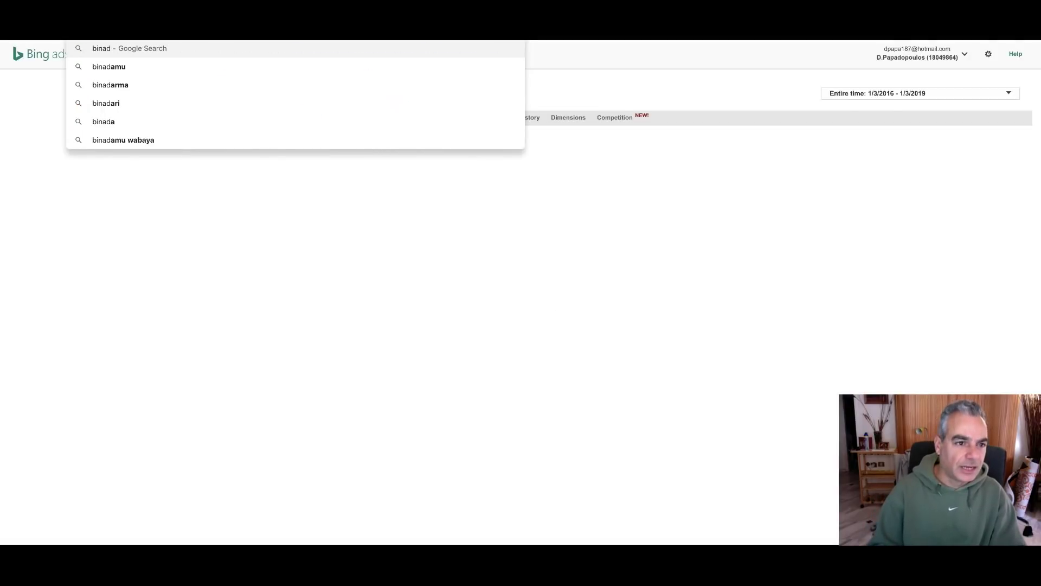
Step: Load Bing Ads and open the CPA Mastermind account's list of 81 campaigns
left_click(727, 221)
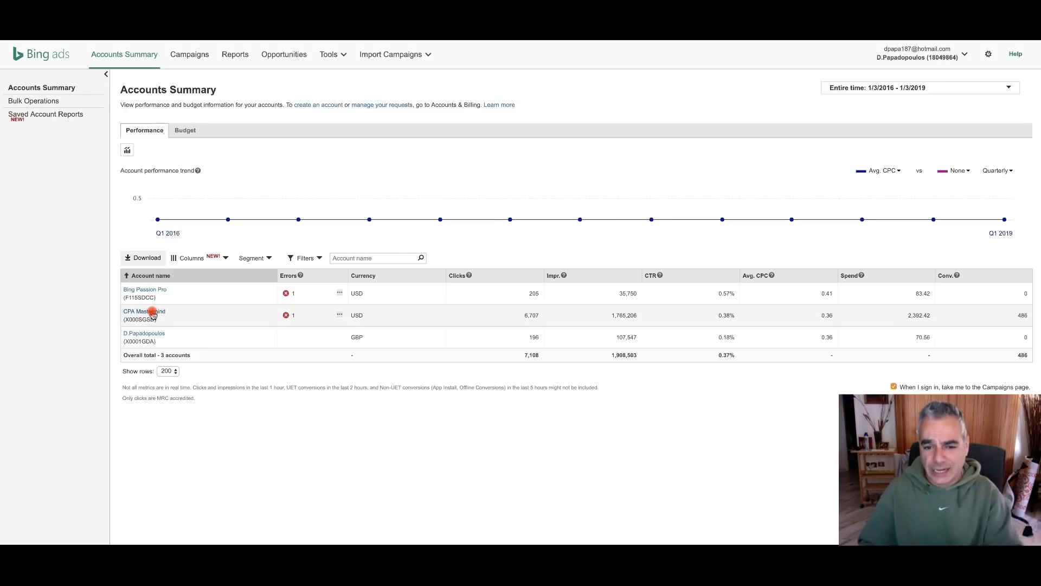
left_click(534, 322)
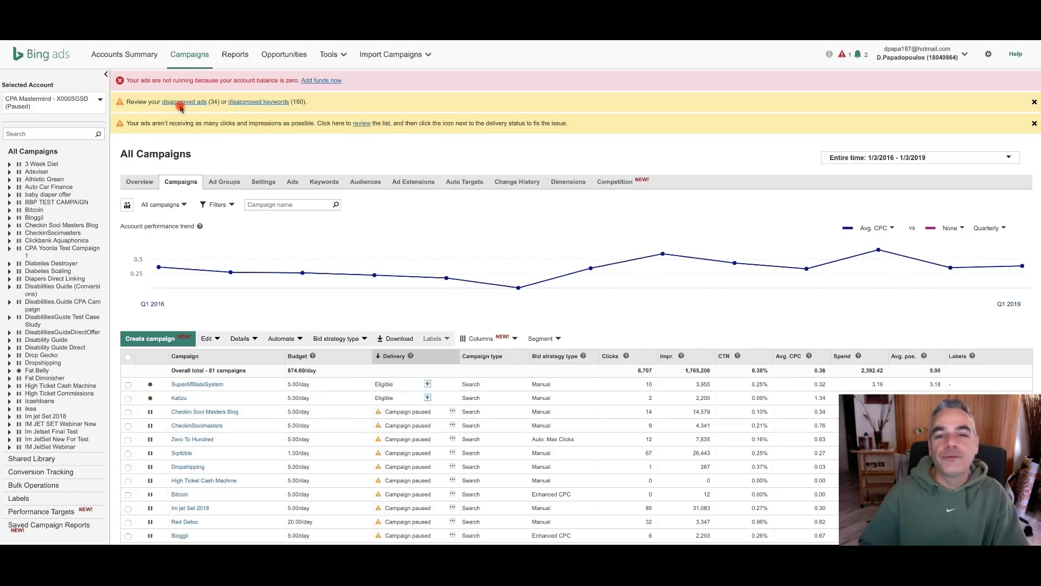
Step: Find Fat Belly in the campaigns table, check its 'Campaign out of budget' status, and open it
scroll(324, 271, "down", 3)
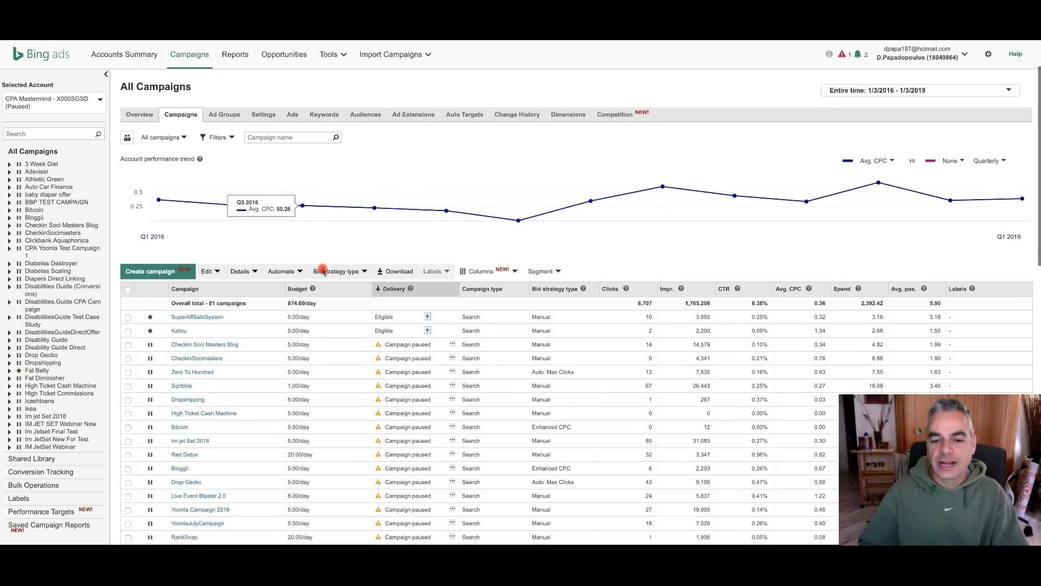
scroll(323, 271, "down", 5)
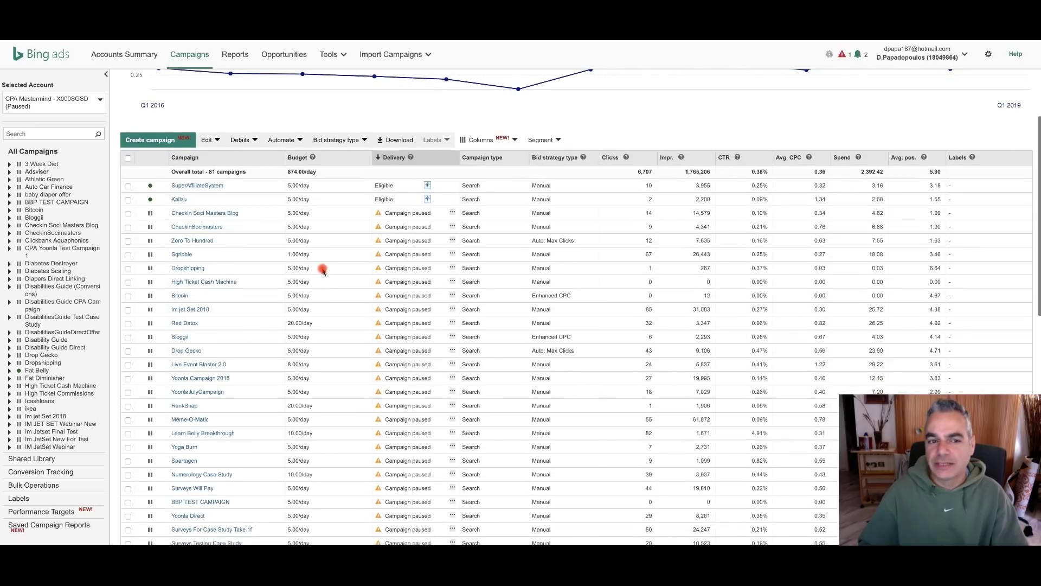
scroll(323, 271, "up", 2)
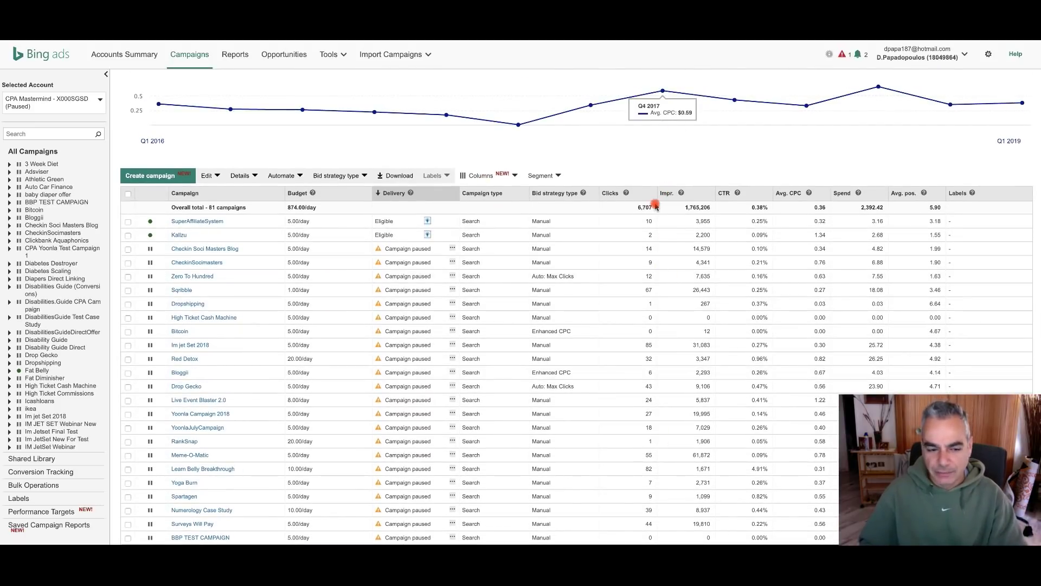
scroll(522, 252, "down", 1)
scroll(522, 252, "up", 3)
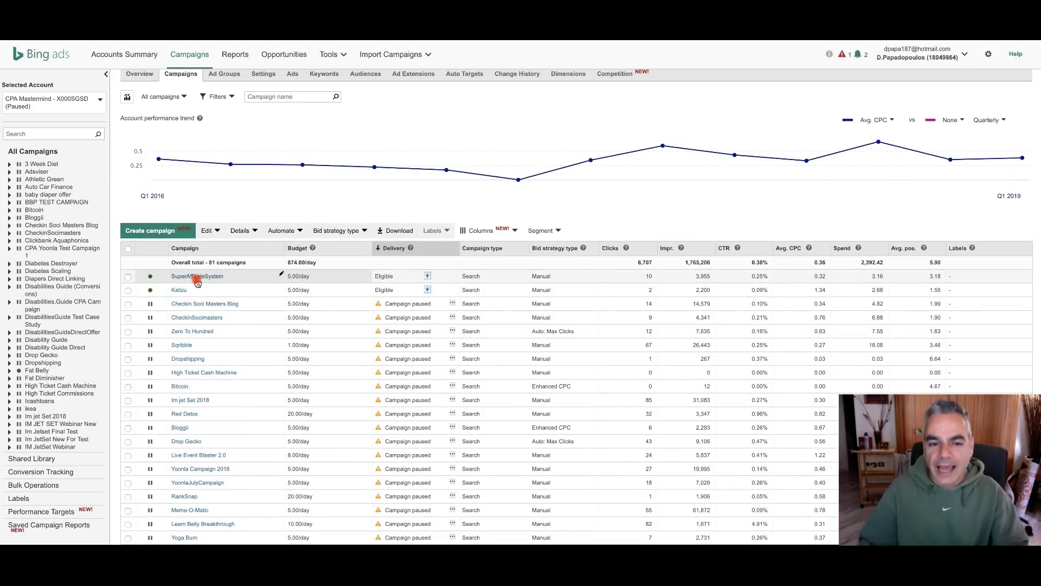
scroll(306, 297, "down", 10)
scroll(304, 297, "down", 6)
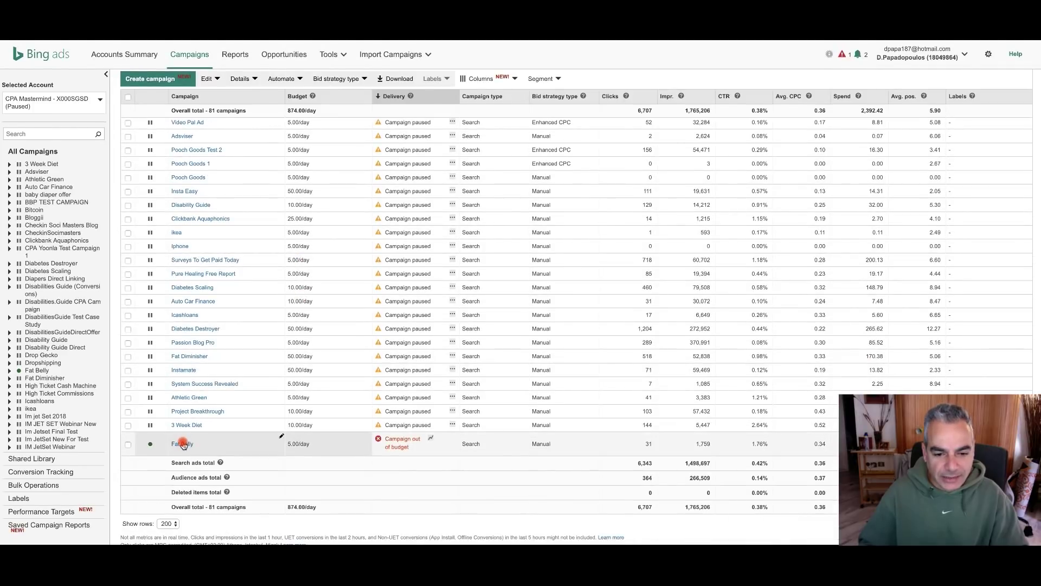
left_click(418, 447)
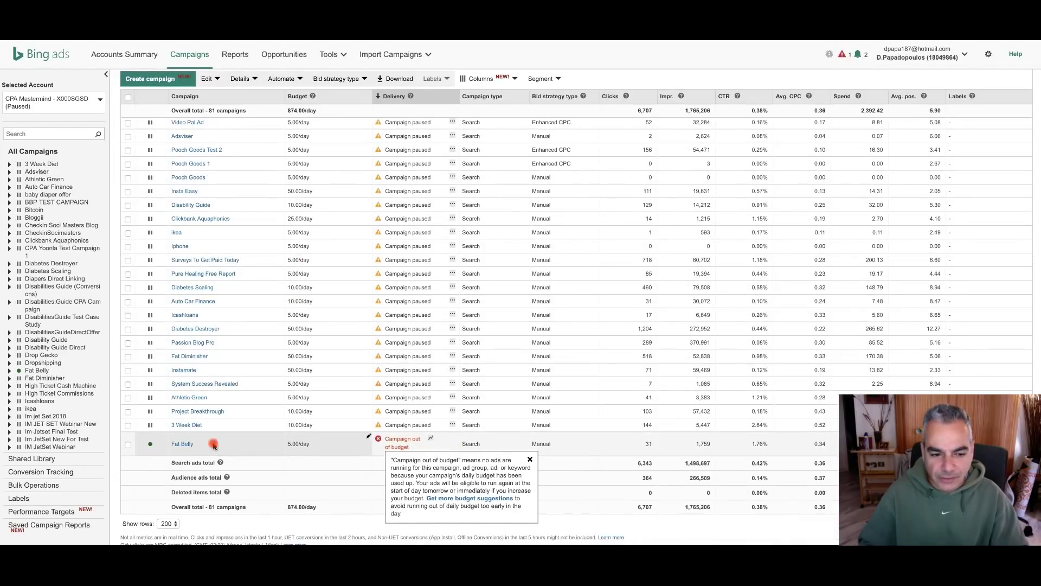
left_click(185, 444)
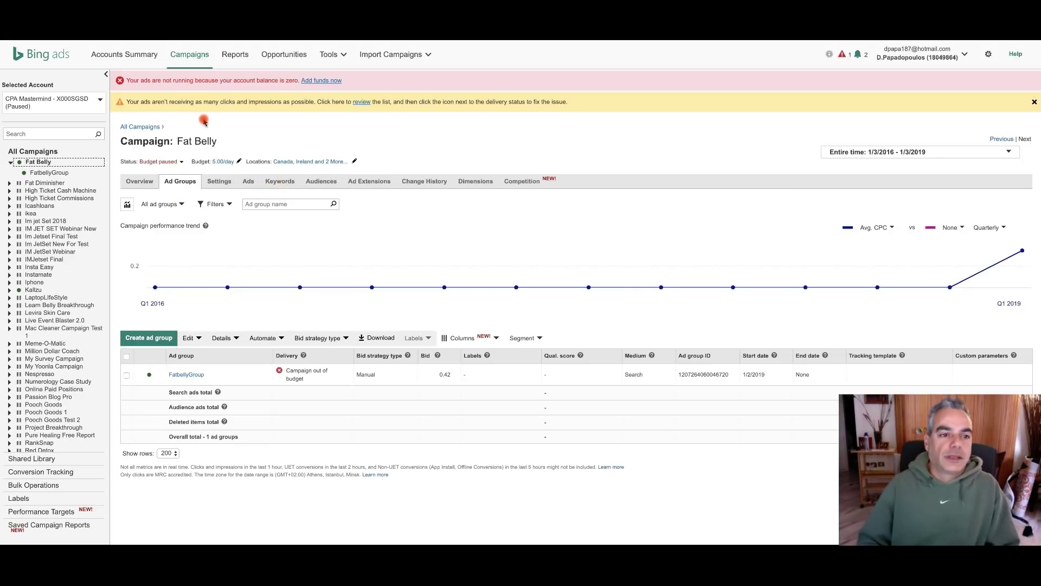
Step: Show the Fat Belly campaign's ads and open the Flat Belly Fix ad in the Edit an ad form
left_click(251, 183)
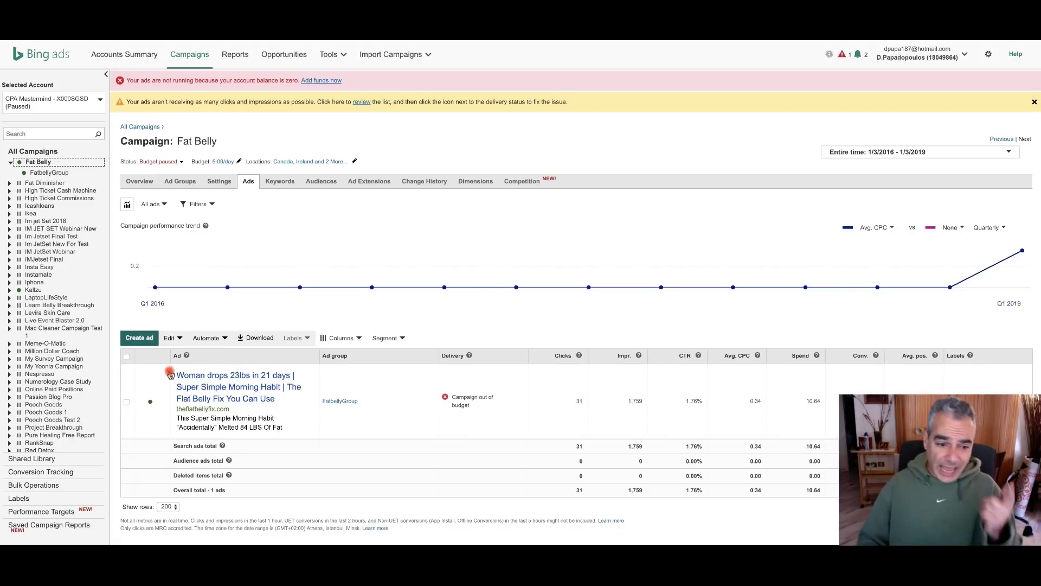
left_click(194, 410)
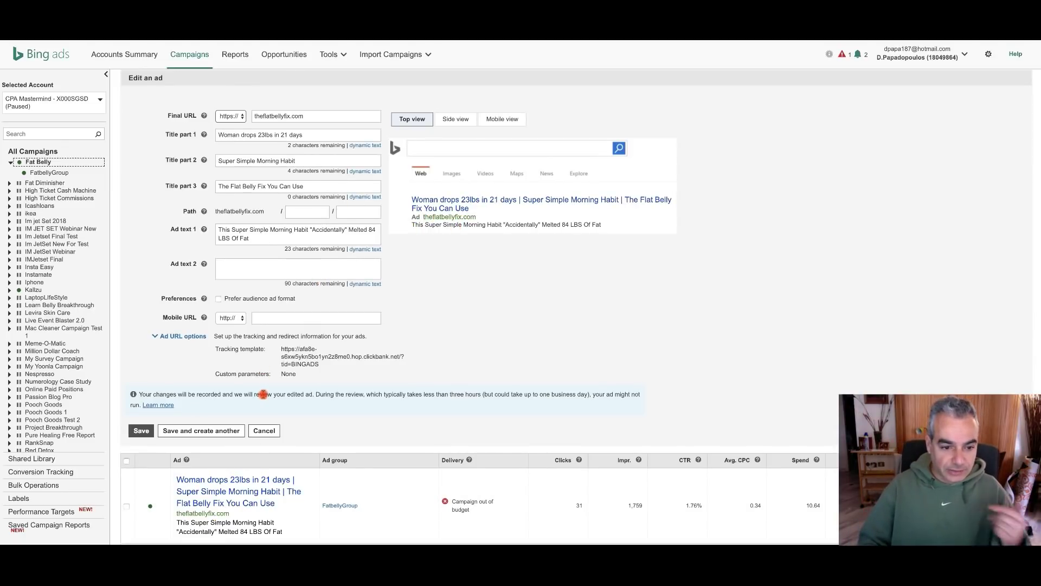
scroll(282, 374, "down", 1)
left_click_drag(281, 346, 378, 363)
left_click_drag(322, 107, 245, 110)
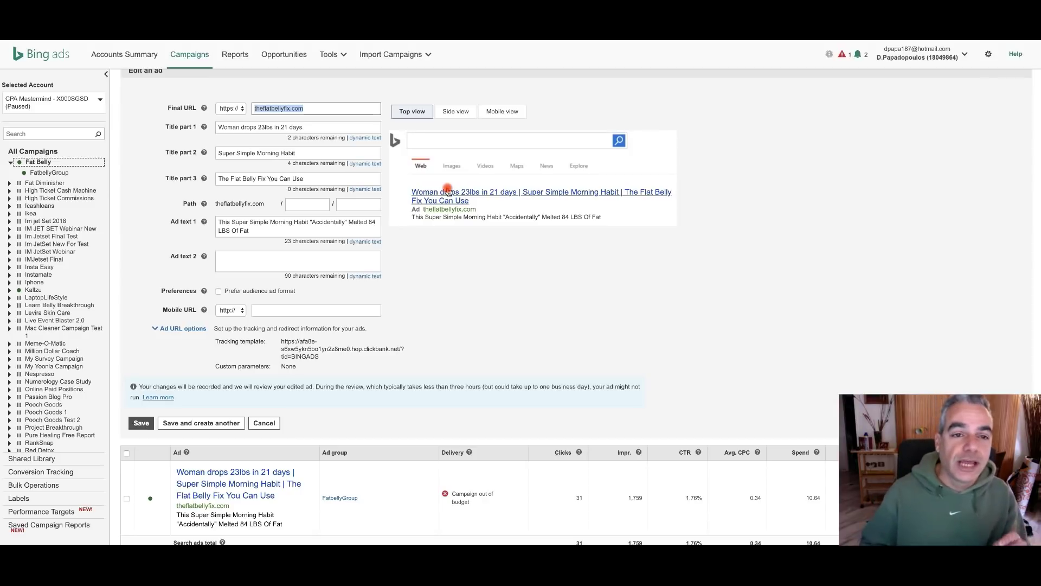
left_click(325, 108)
triple_click(304, 106)
left_click(306, 107)
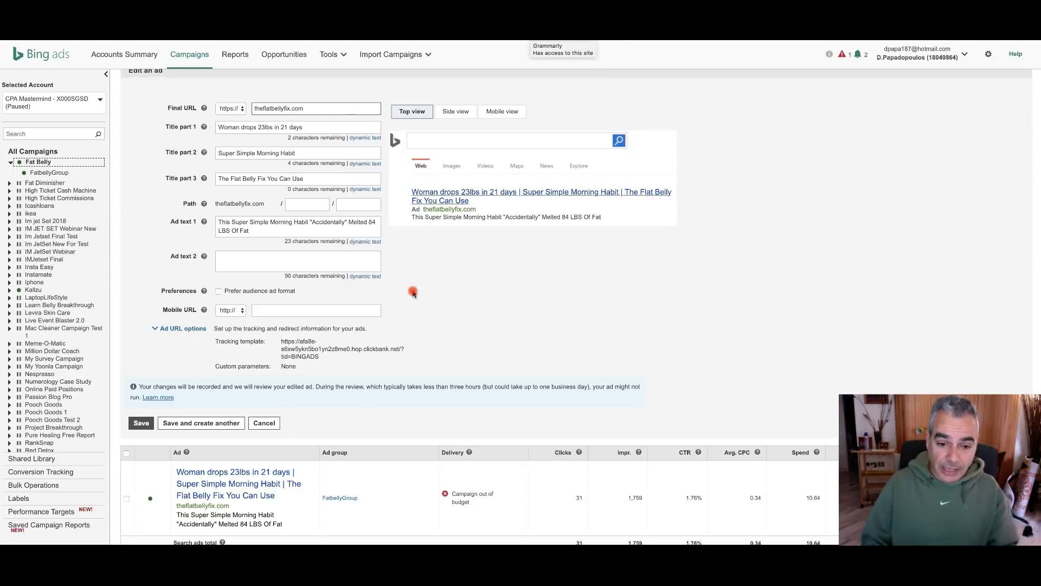
scroll(410, 295, "down", 3)
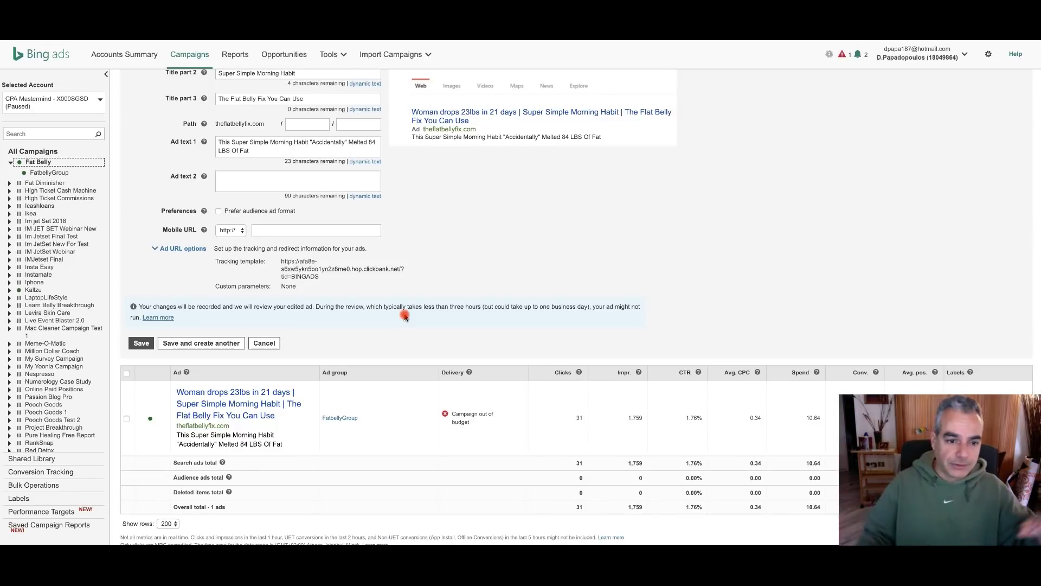
left_click_drag(290, 264, 330, 273)
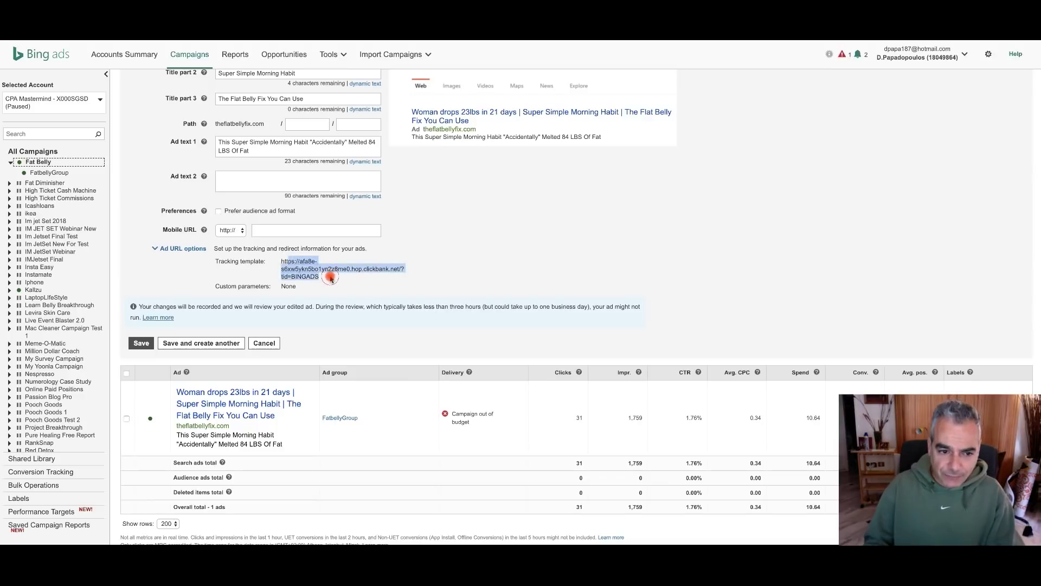
left_click(331, 276)
triple_click(305, 269)
left_click_drag(291, 261, 320, 277)
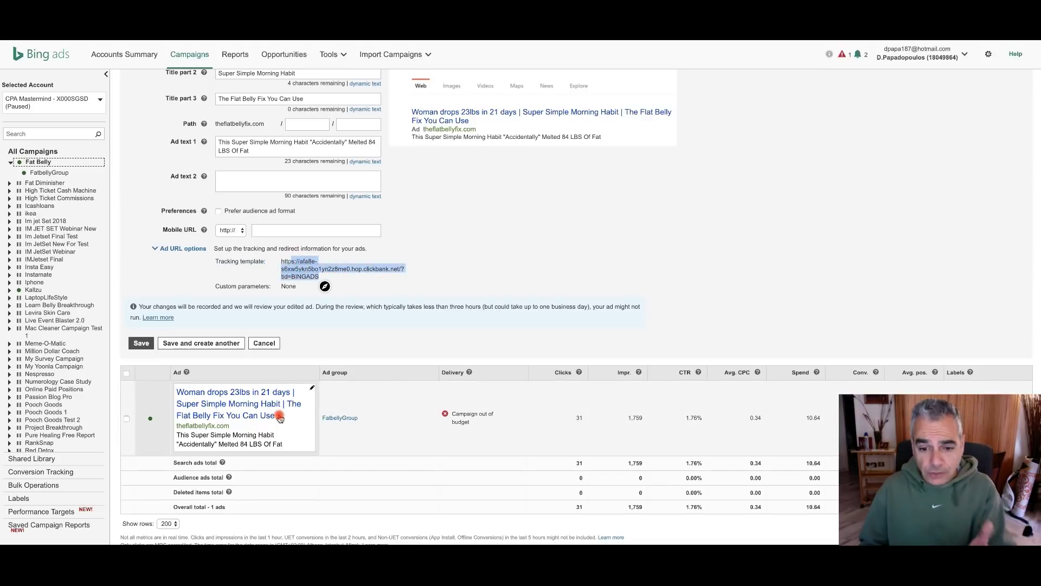
scroll(280, 418, "up", 3)
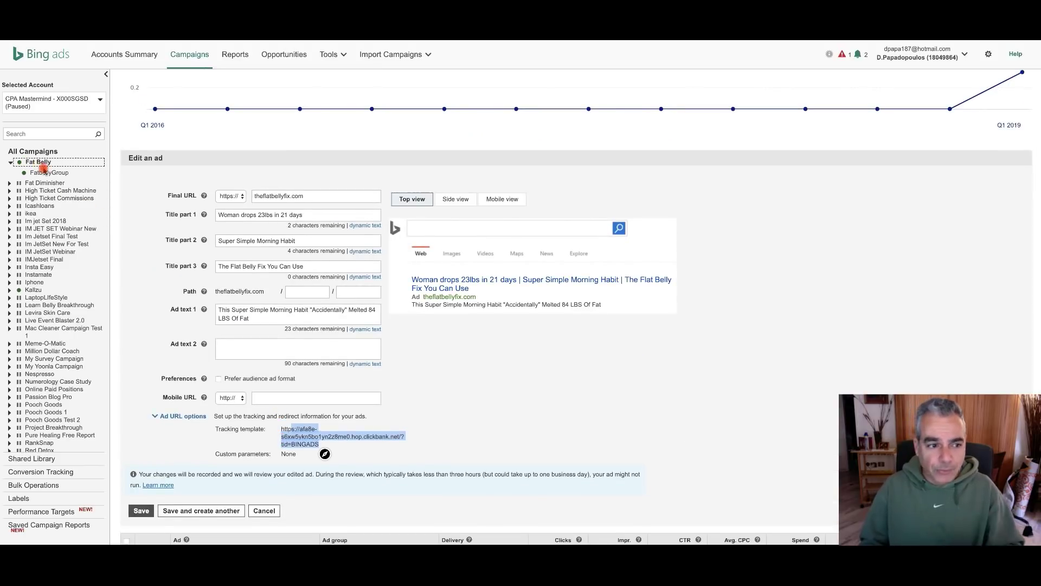
left_click(32, 163)
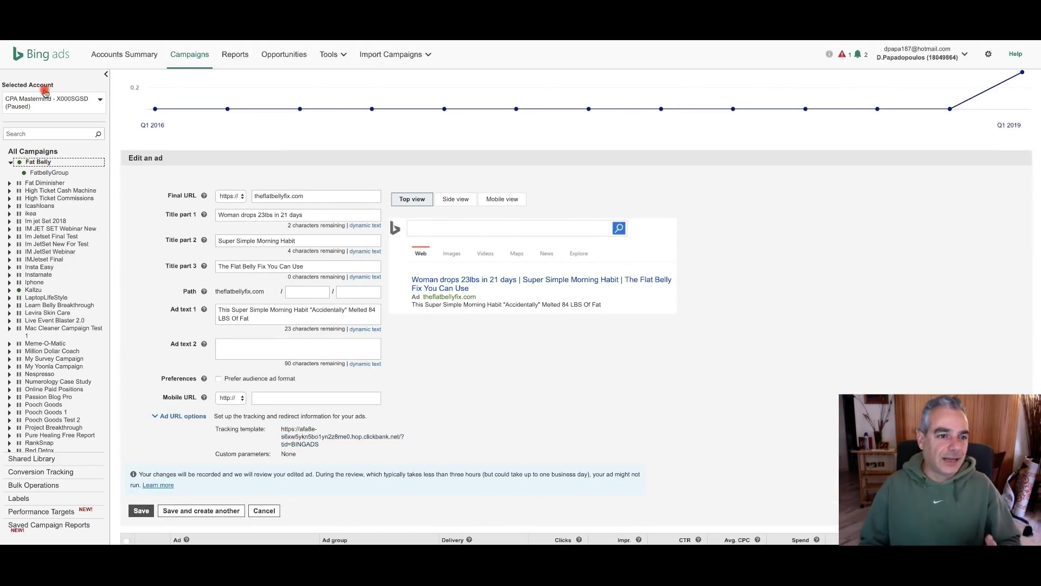
scroll(55, 274, "down", 1)
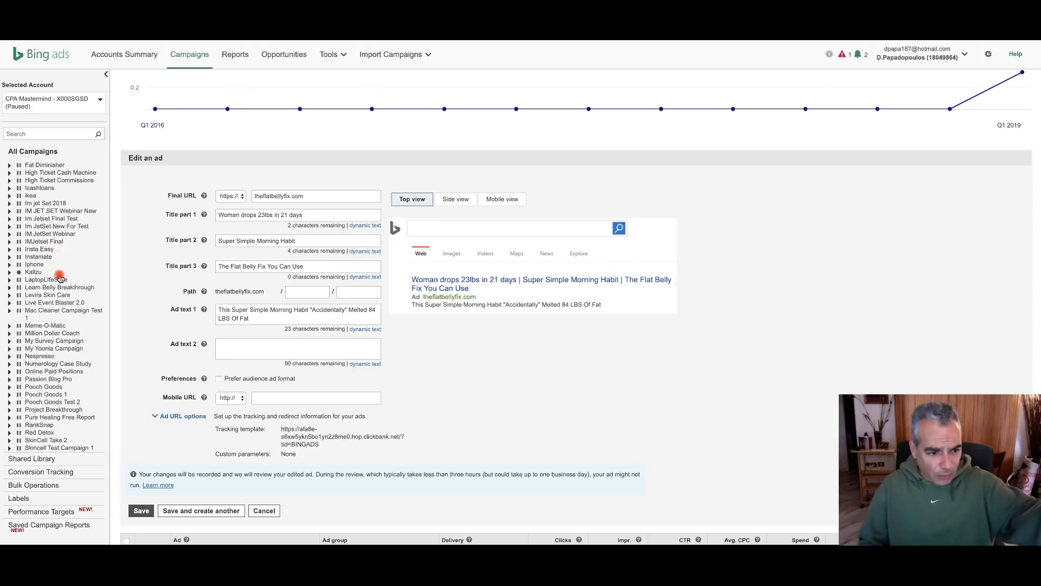
scroll(44, 260, "up", 5)
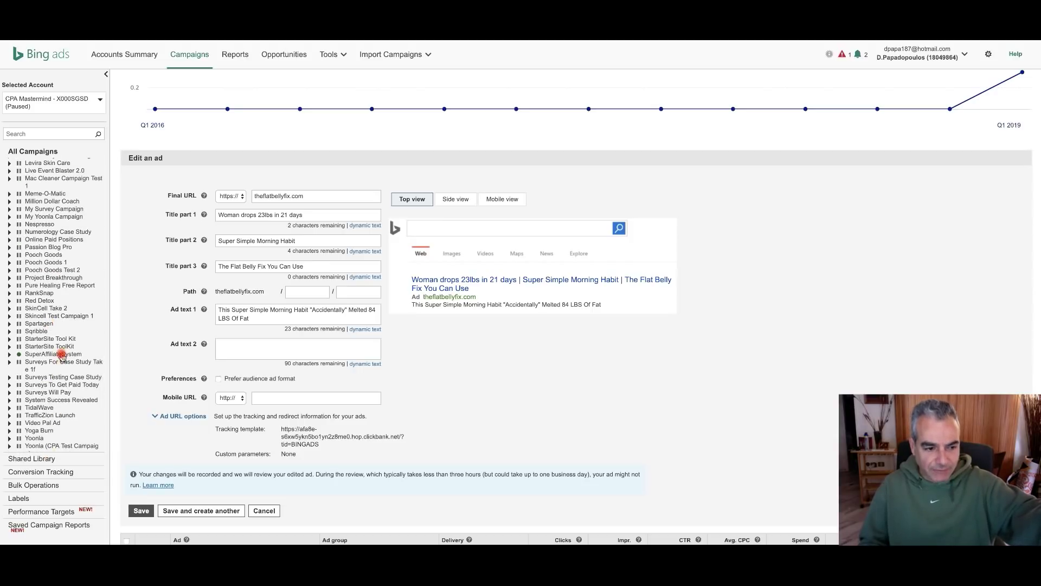
scroll(192, 117, "up", 3)
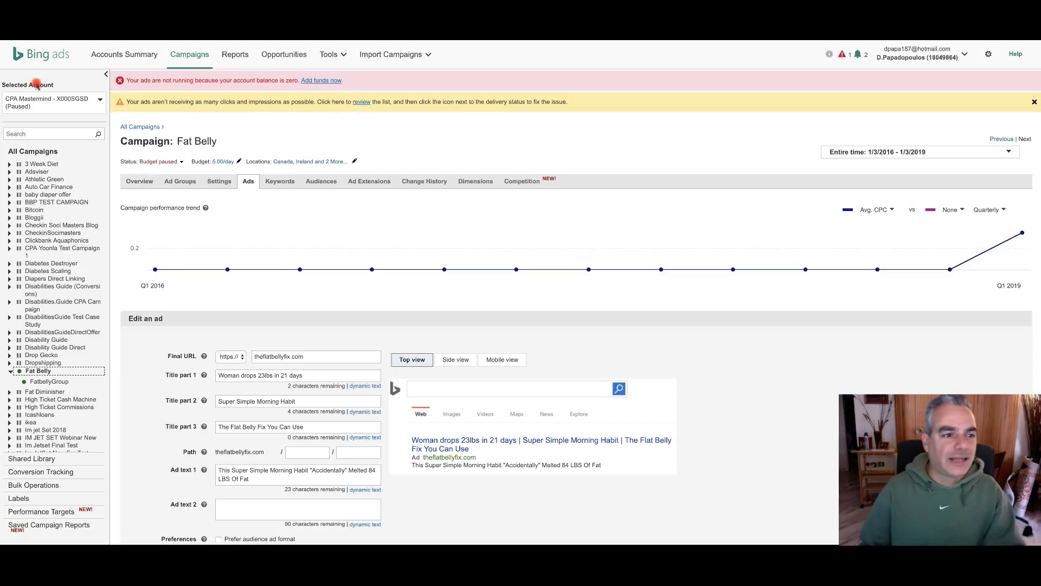
left_click(42, 55)
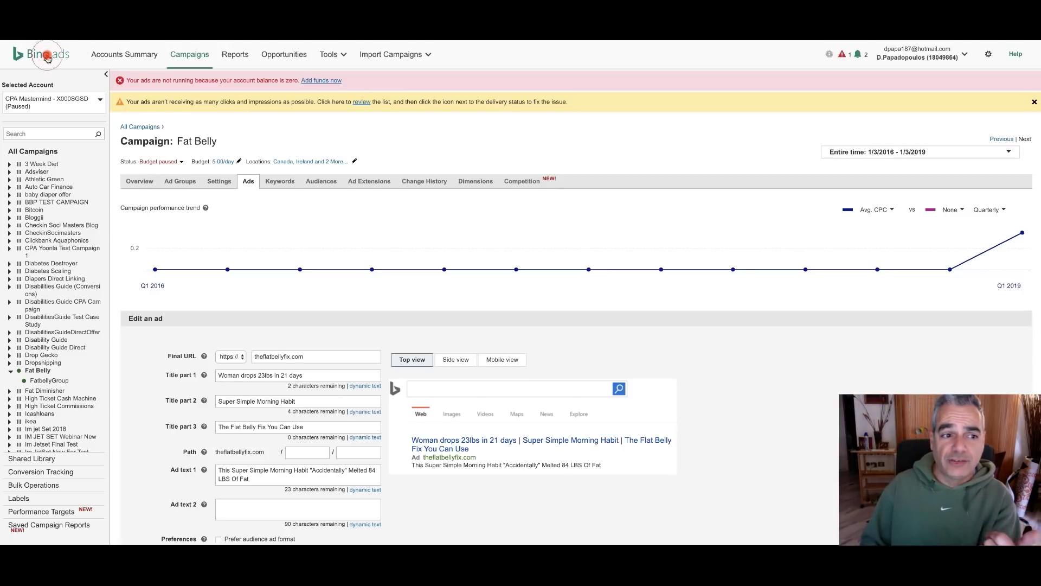
left_click(143, 127)
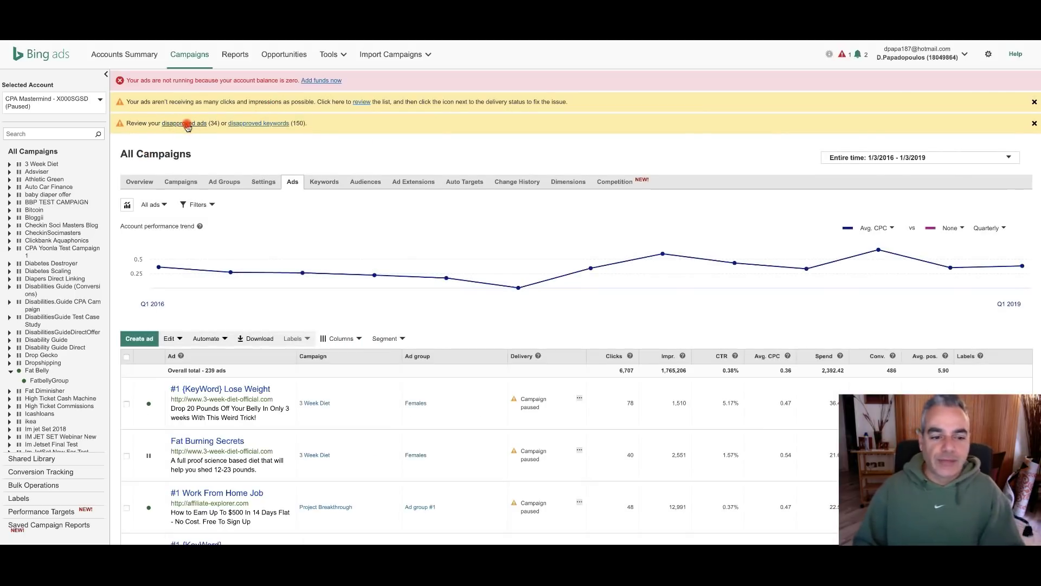
scroll(303, 358, "down", 3)
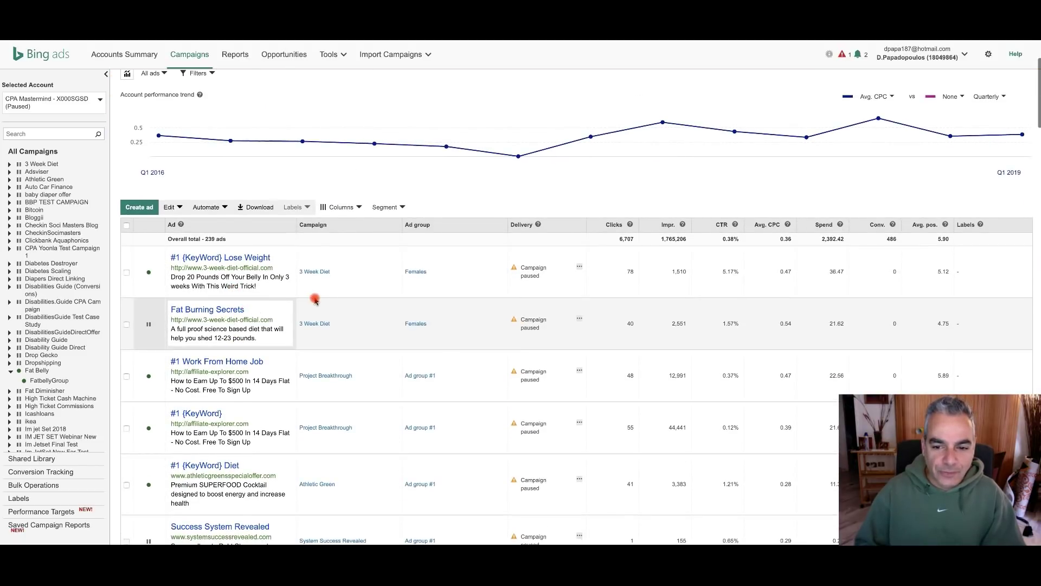
scroll(306, 297, "up", 3)
left_click(195, 125)
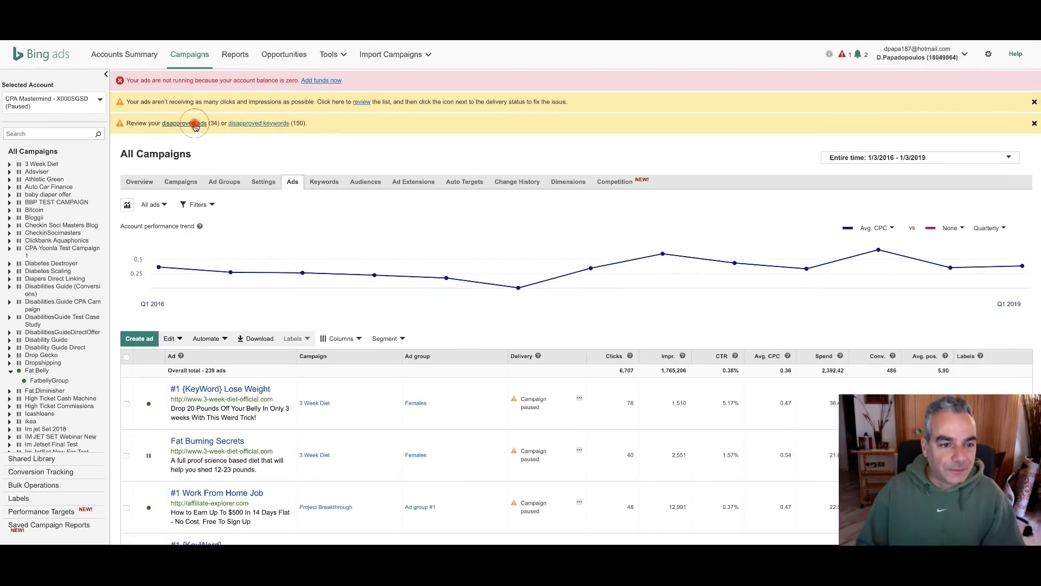
scroll(372, 332, "down", 4)
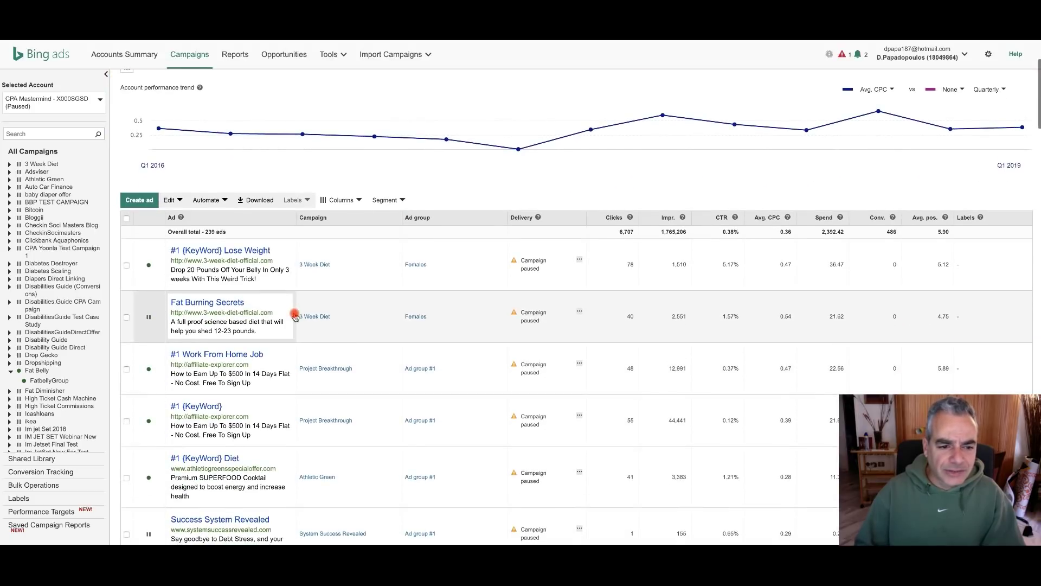
scroll(287, 282, "down", 2)
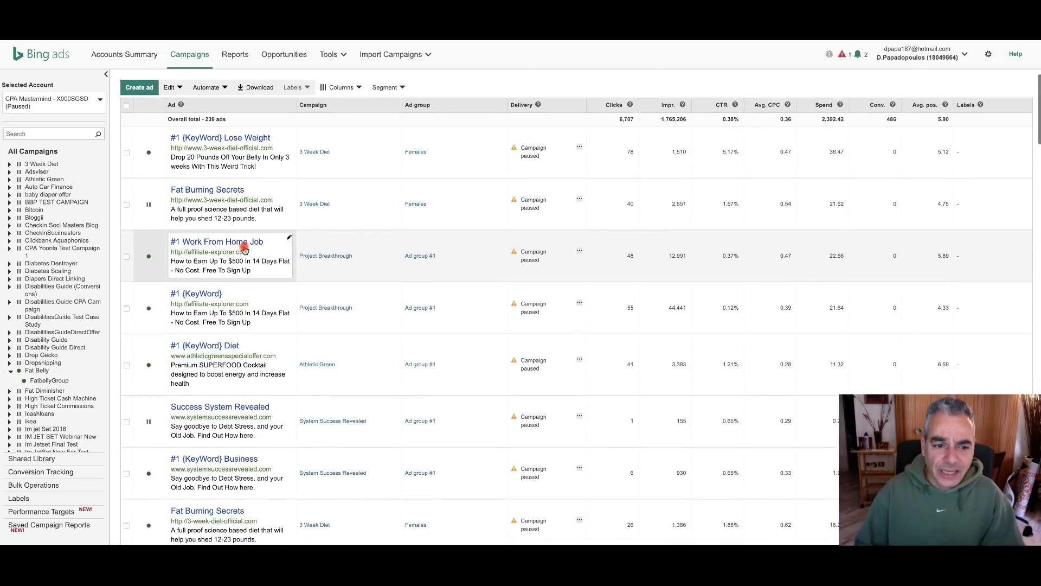
scroll(274, 271, "down", 3)
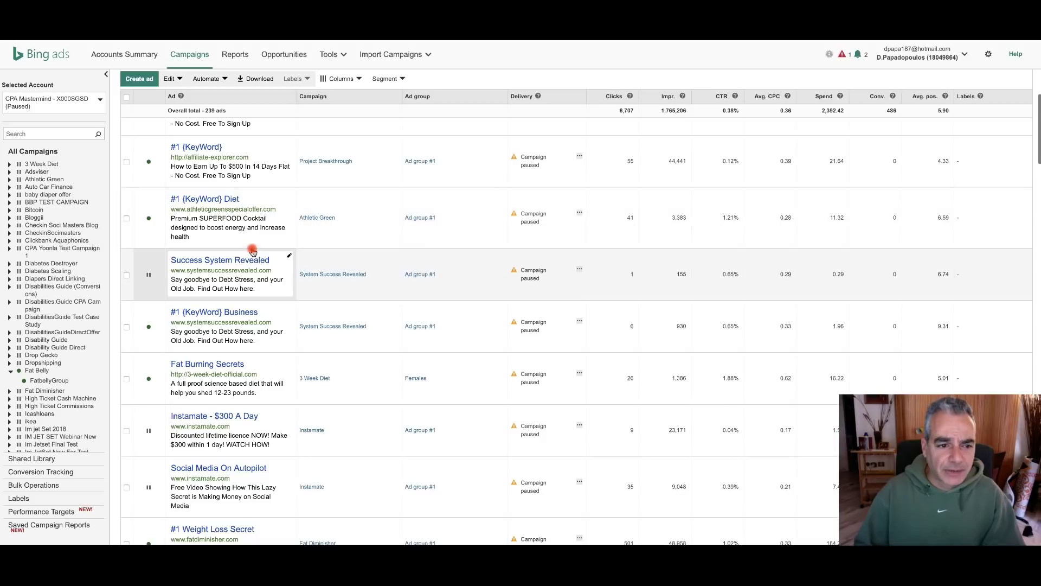
scroll(217, 224, "down", 3)
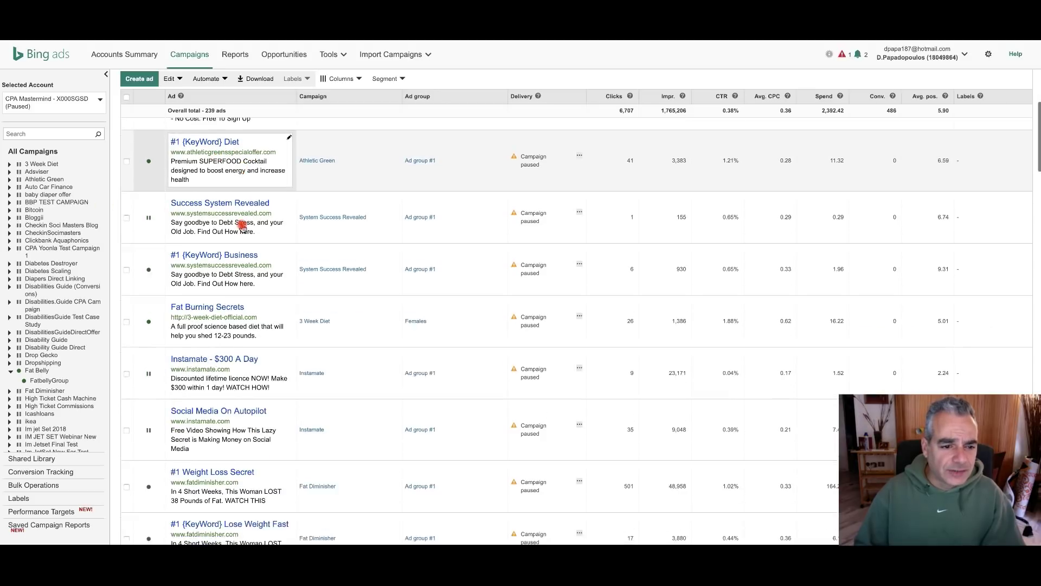
scroll(221, 223, "down", 1)
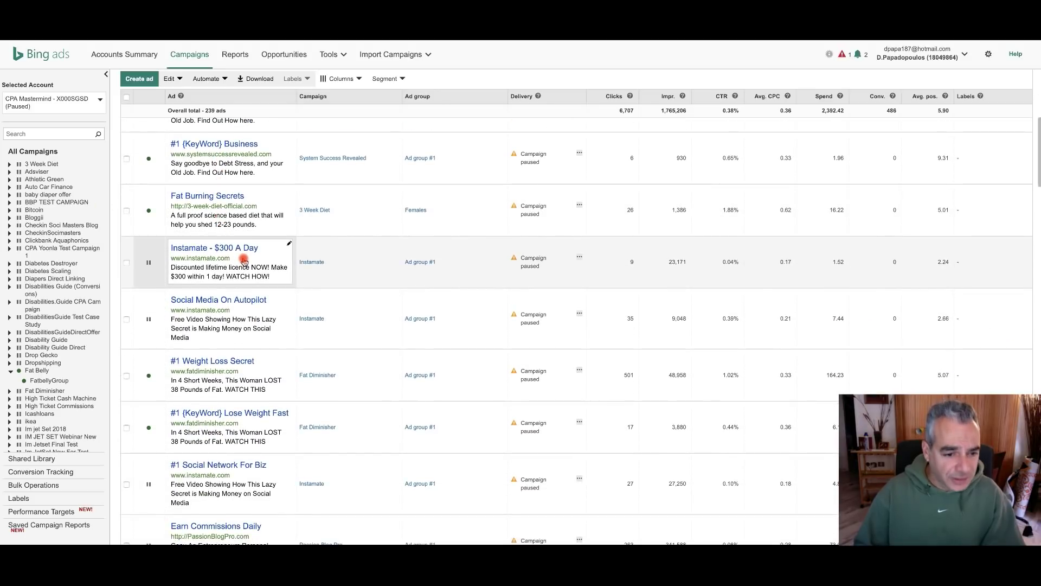
scroll(255, 266, "down", 1)
scroll(256, 260, "down", 1)
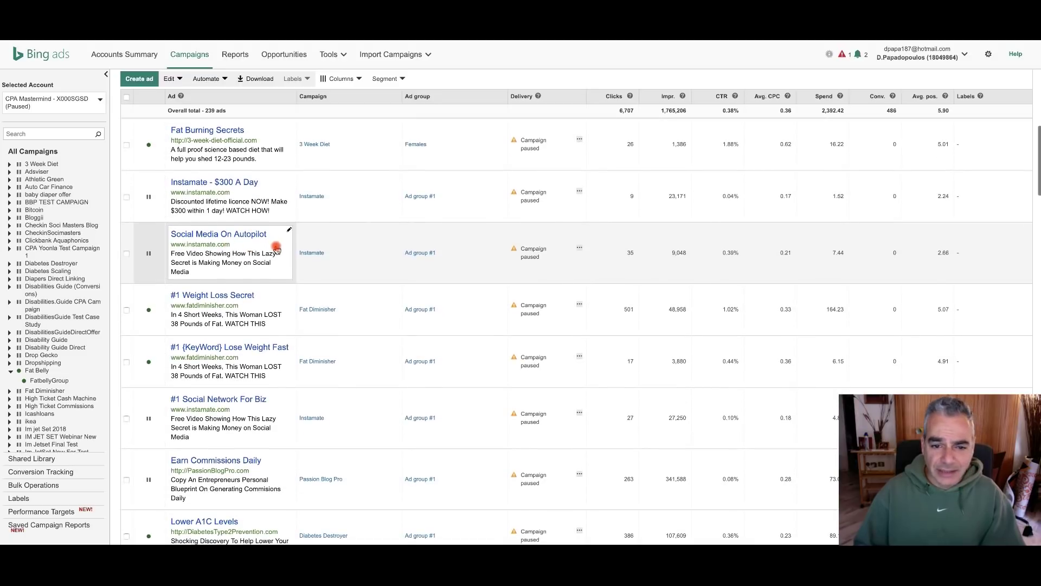
scroll(274, 245, "down", 1)
scroll(276, 248, "down", 1)
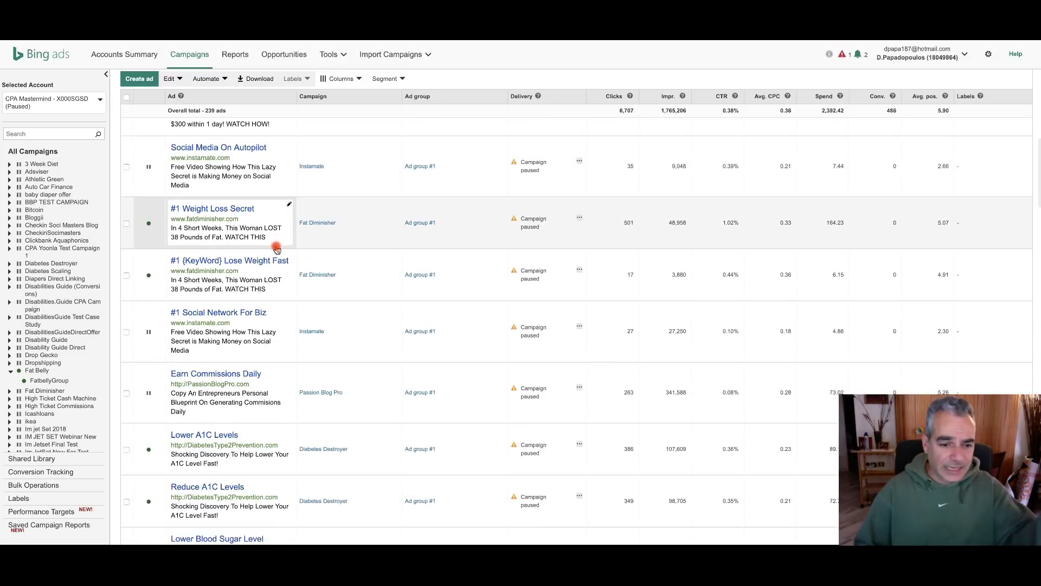
scroll(277, 248, "down", 1)
scroll(277, 248, "down", 2)
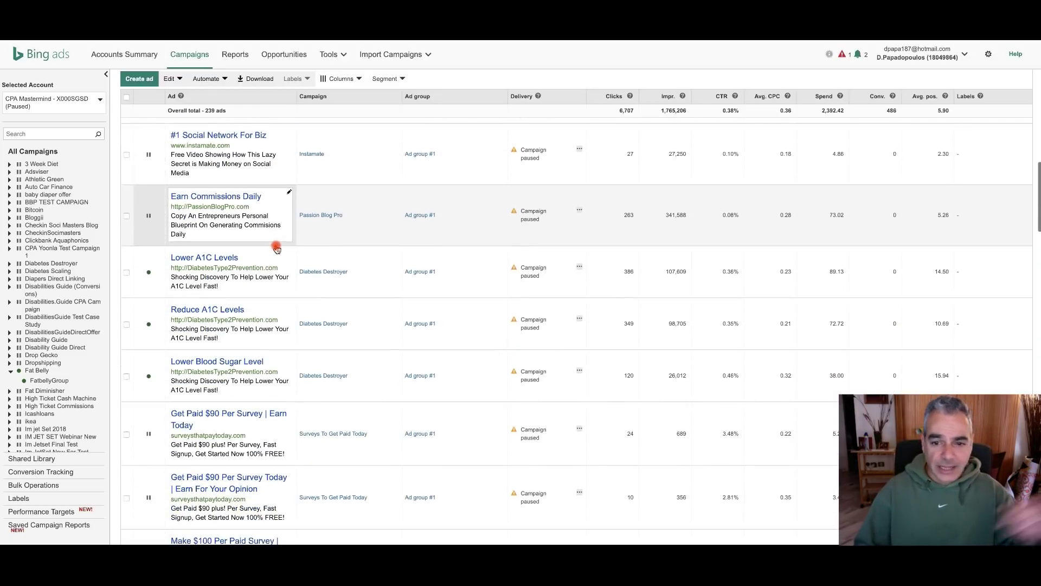
scroll(277, 248, "down", 4)
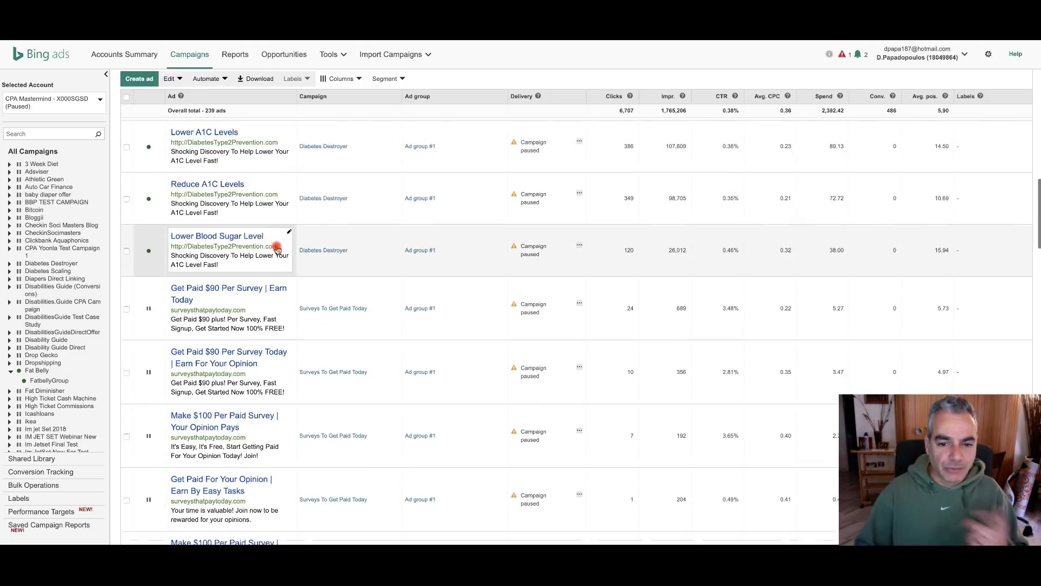
scroll(276, 248, "up", 10)
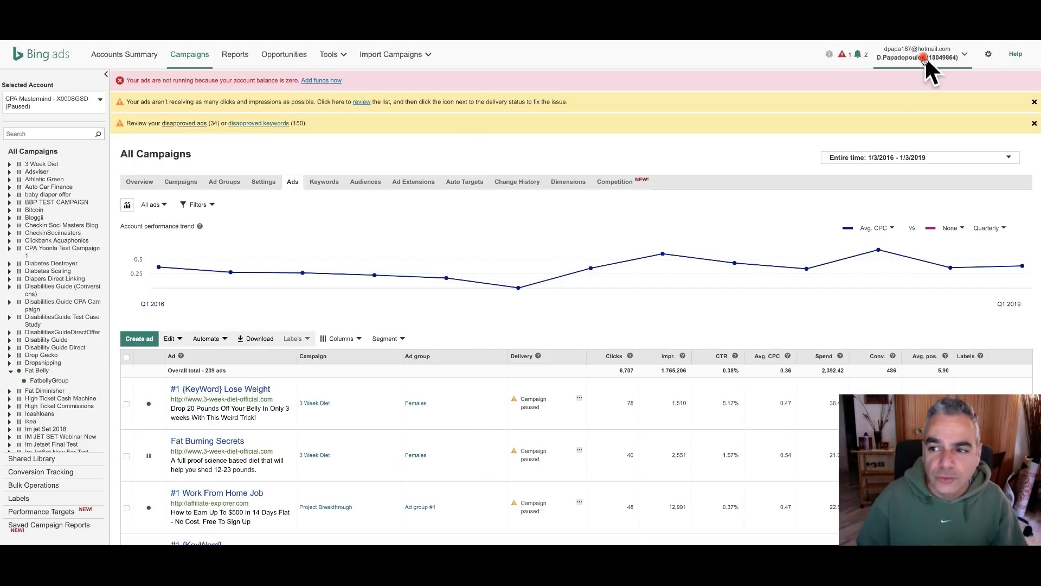
left_click(966, 55)
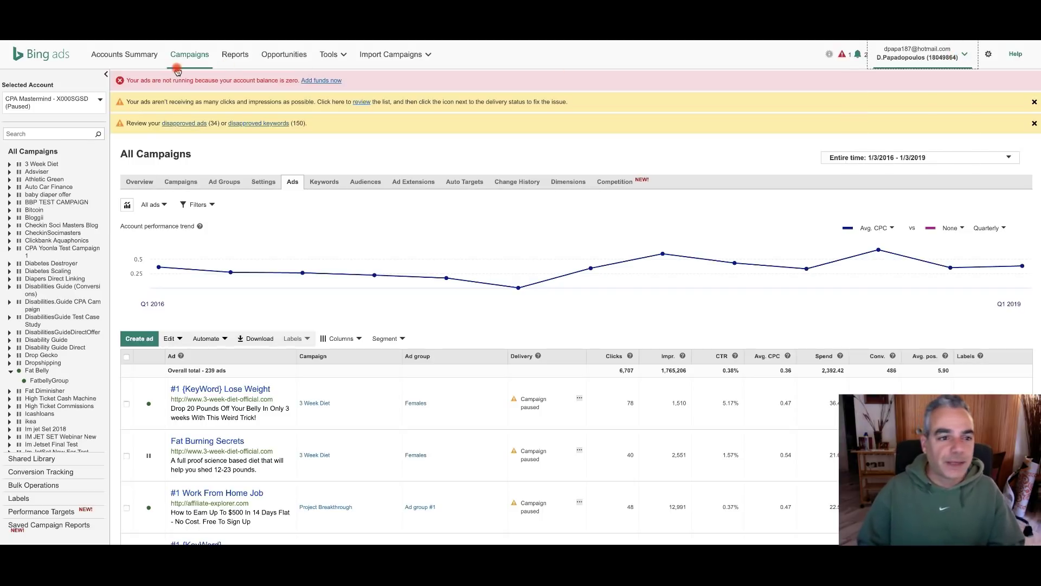
left_click(989, 56)
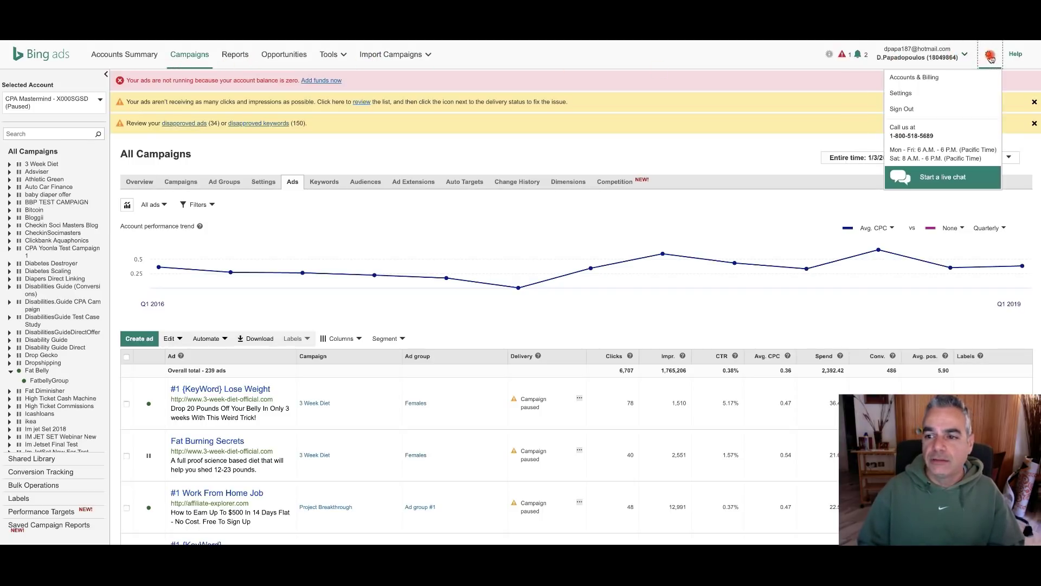
left_click(906, 77)
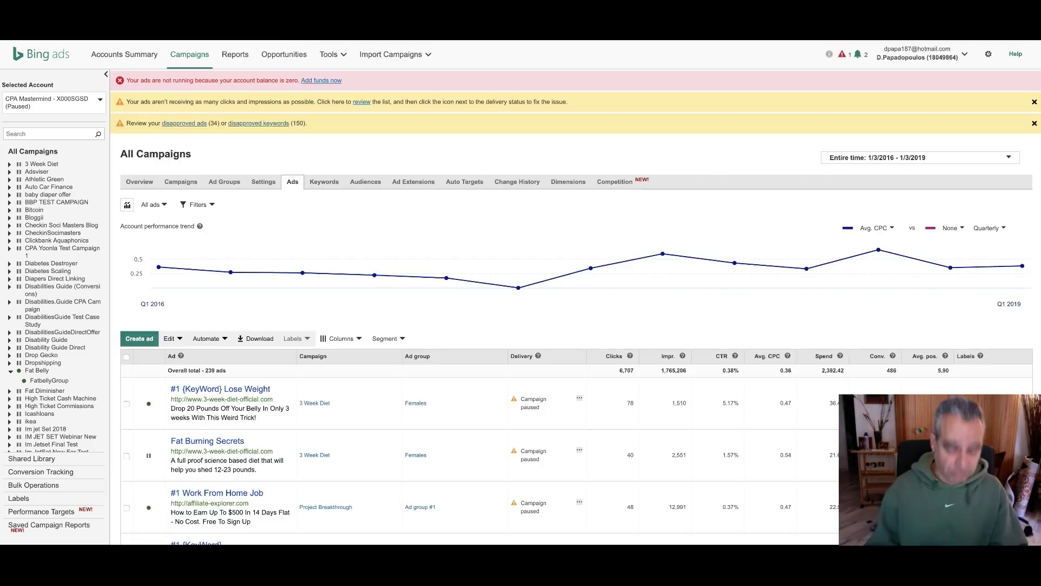
Step: Enter 'clickbank' in the new tab's address bar to reach the ClickBank site
type("clickb")
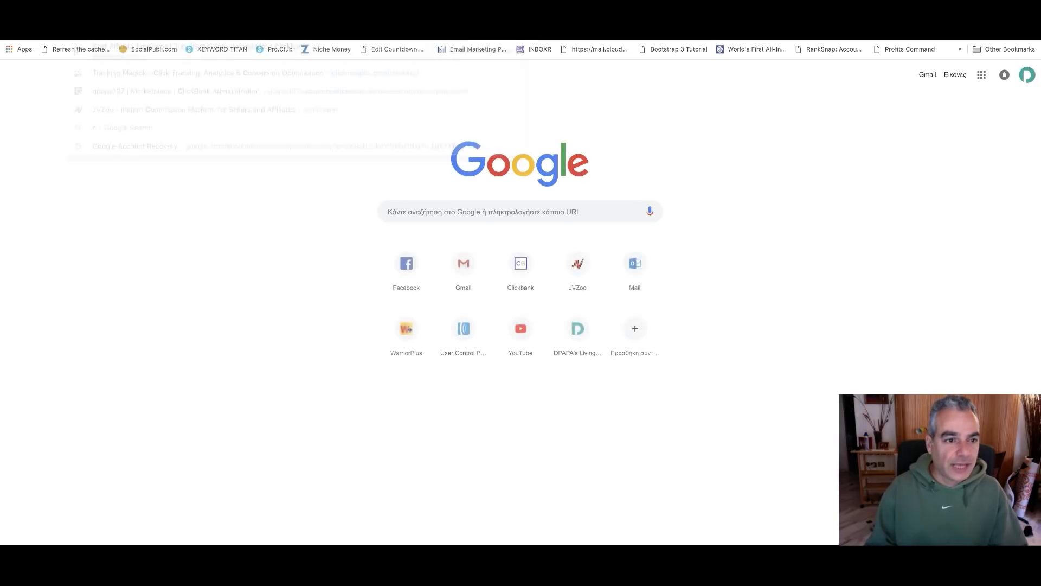
key("BackSpace")
type("c")
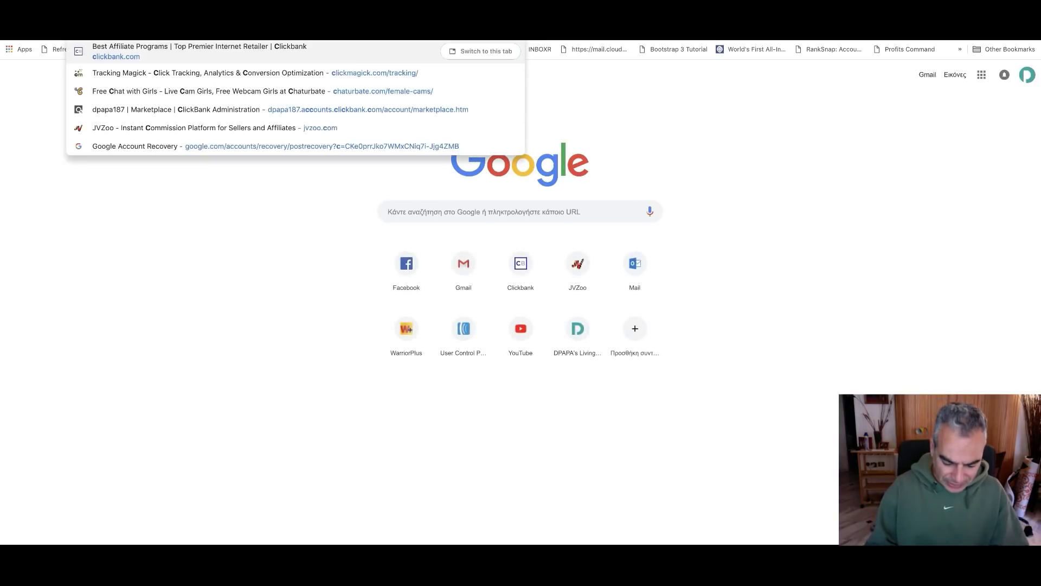
type("lickbank")
key("Return")
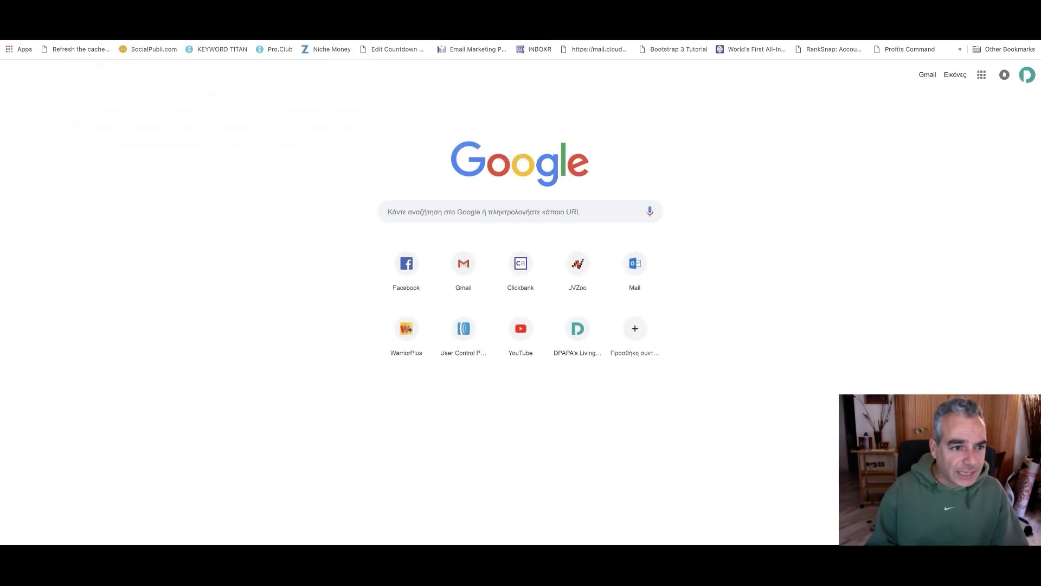
type("clic")
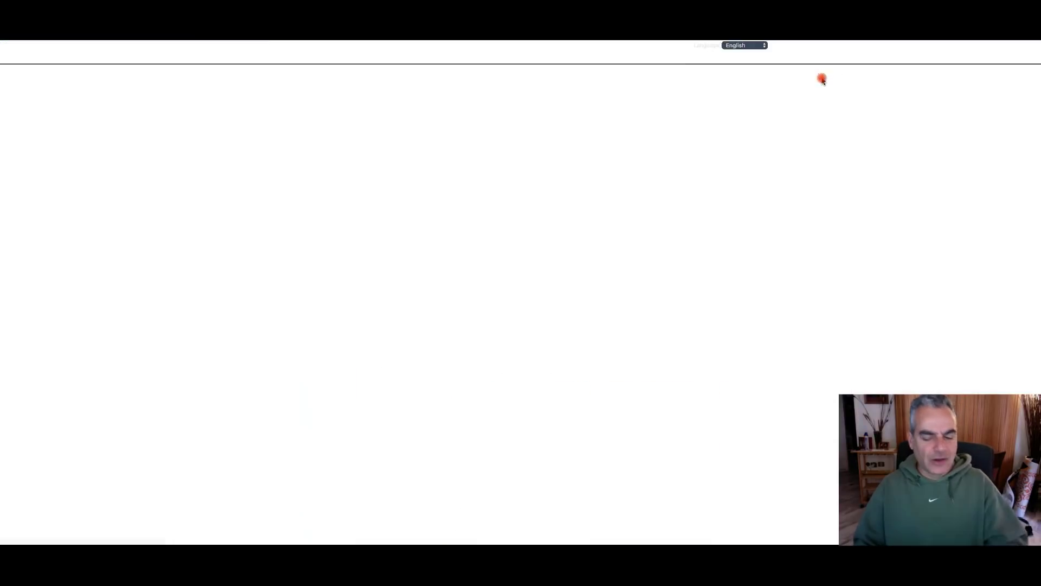
Step: Log in to ClickBank with the saved credentials, review the Dashboard sales snapshots, then open a new tab
left_click(318, 218)
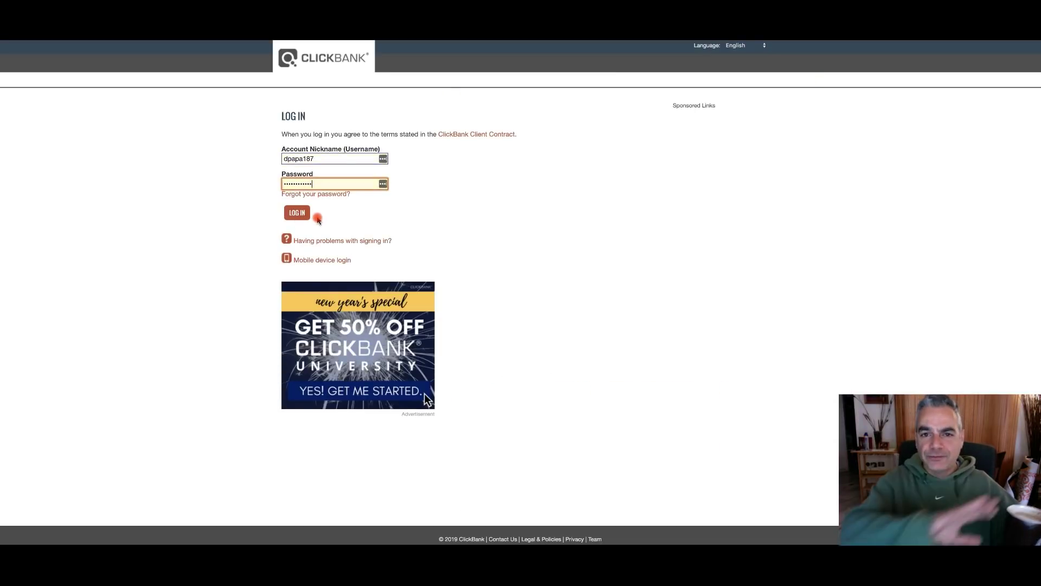
left_click(297, 219)
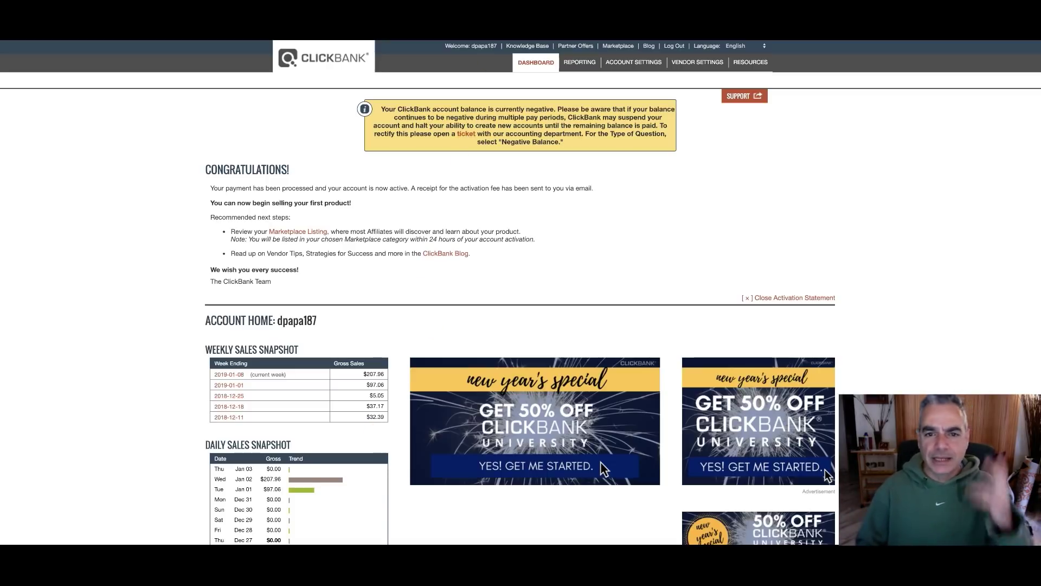
left_click(552, 62)
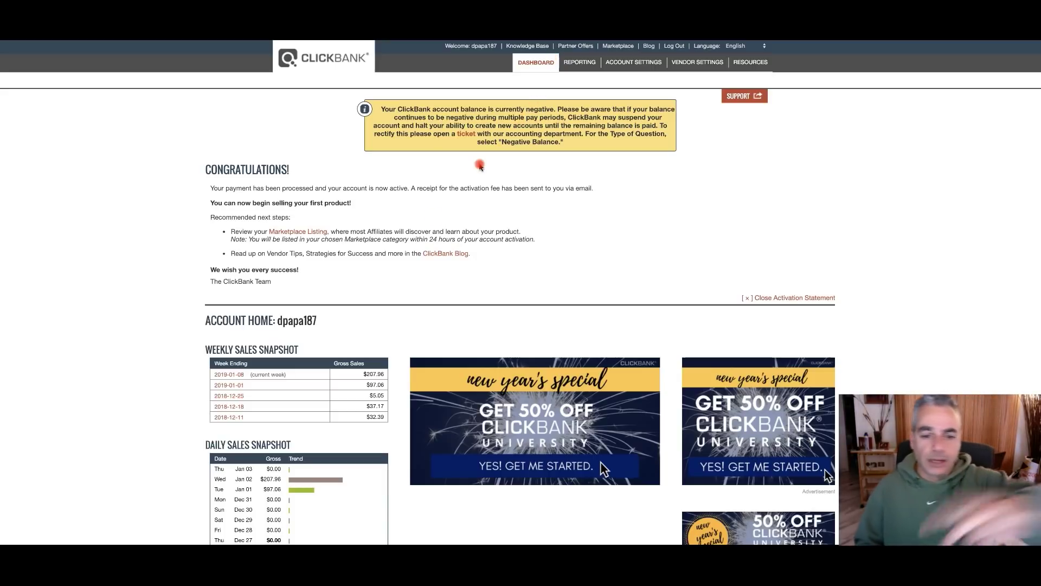
scroll(480, 167, "down", 1)
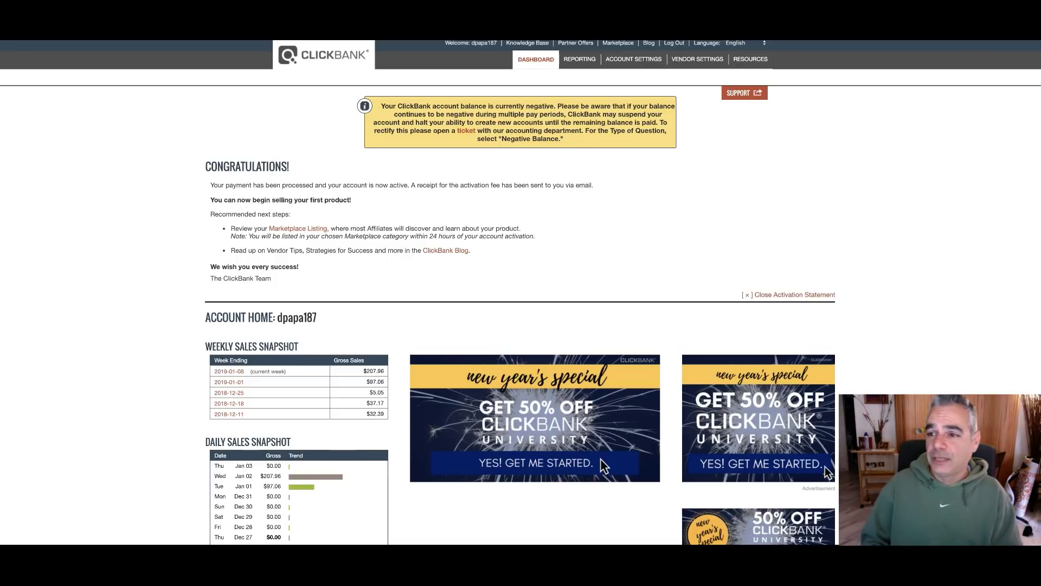
key("ctrl+t")
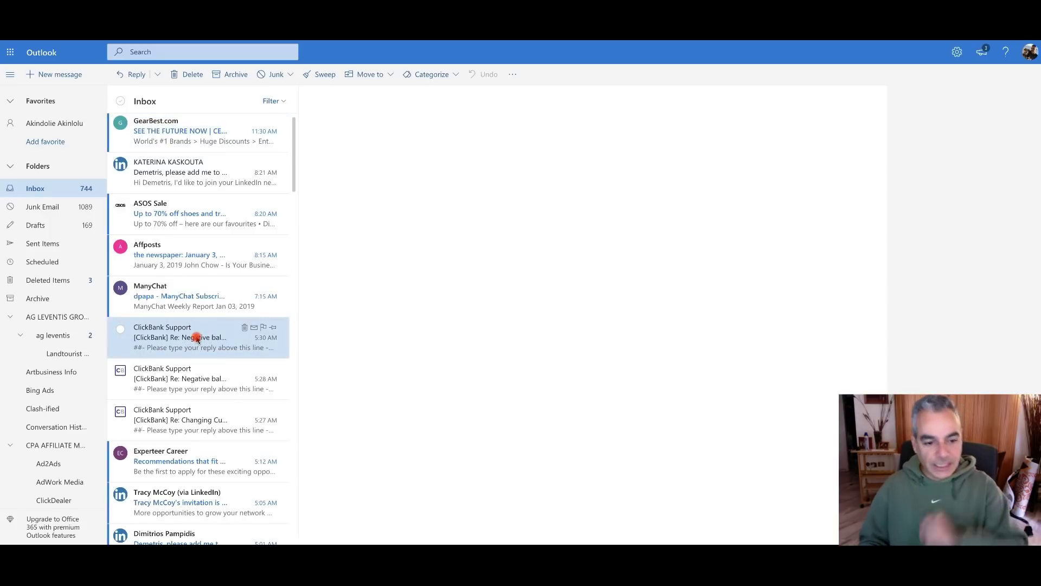
Step: Open the ClickBank Support email about the negative balance and expand it to read in full
left_click(196, 338)
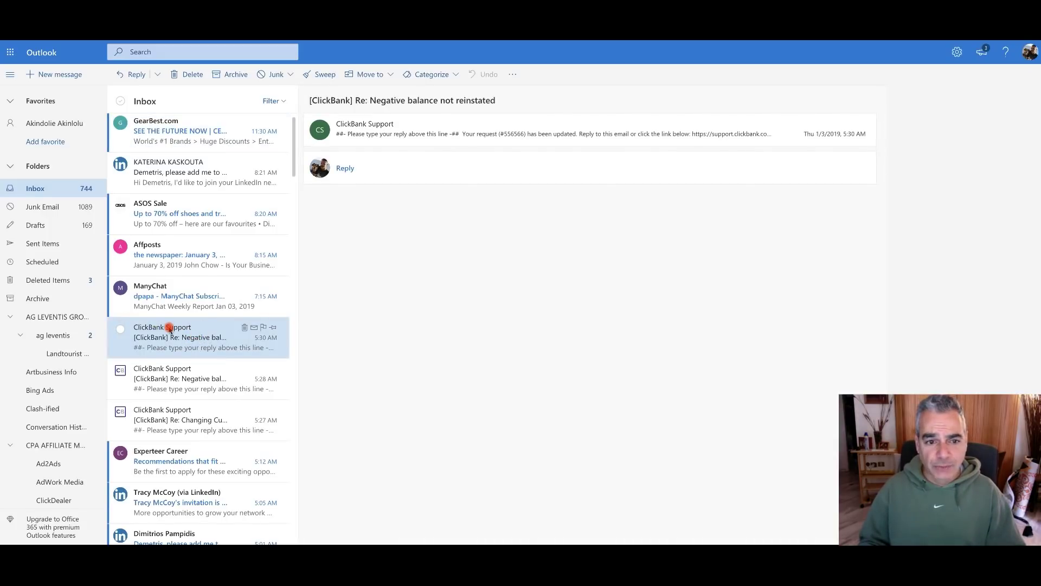
left_click(488, 134)
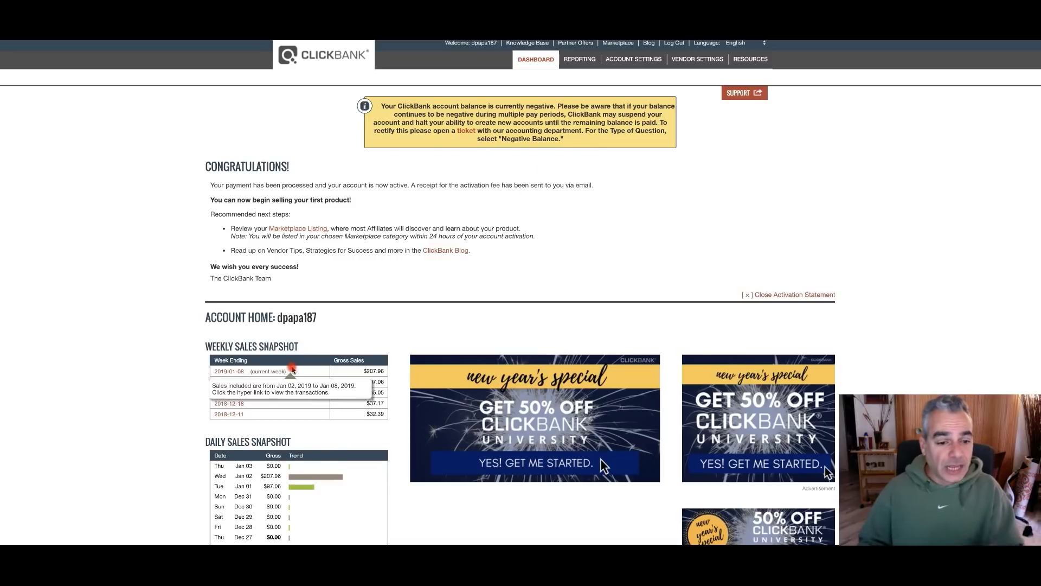
Step: Scroll to Transaction Quality and review affiliate Current Sales of $495.51 from 4 sales
scroll(279, 305, "down", 2)
scroll(305, 339, "down", 3)
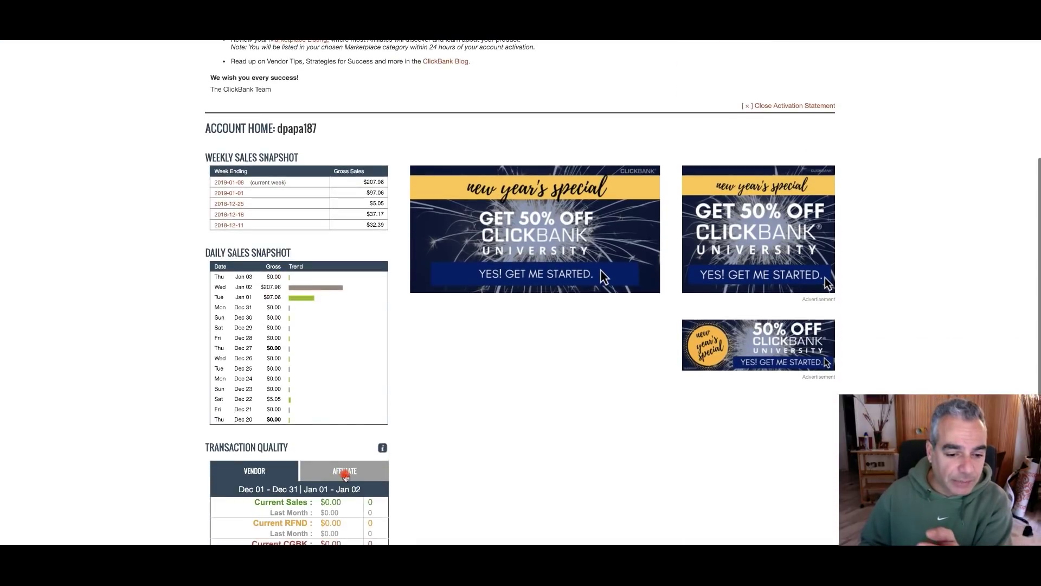
scroll(292, 446, "down", 3)
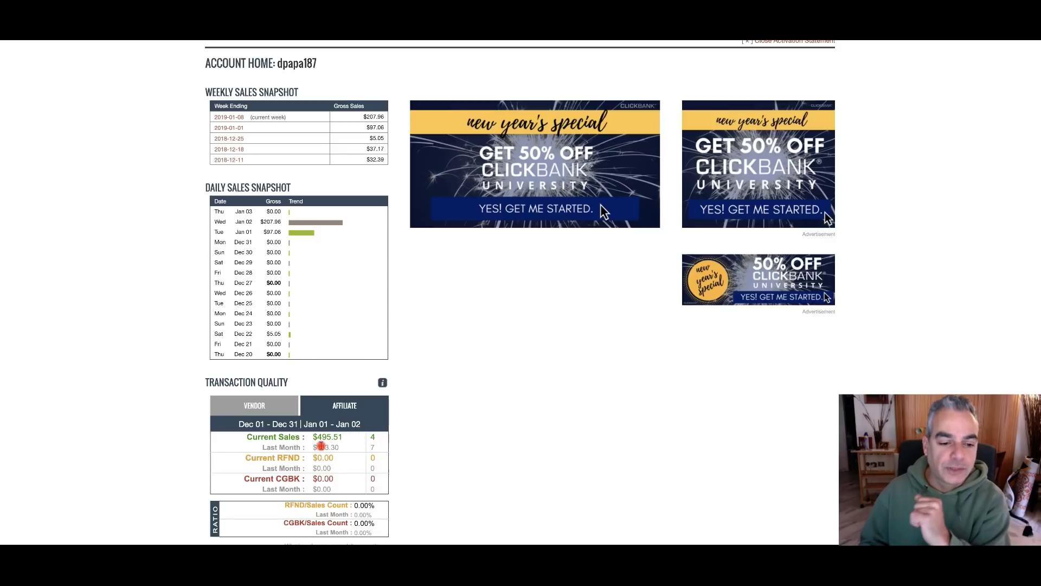
scroll(321, 446, "up", 1)
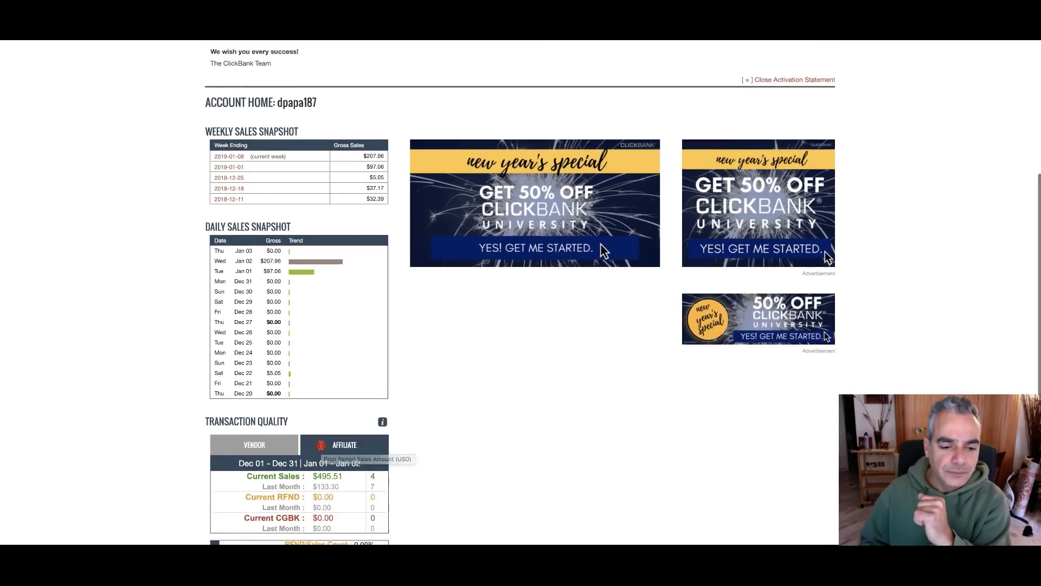
scroll(323, 440, "down", 2)
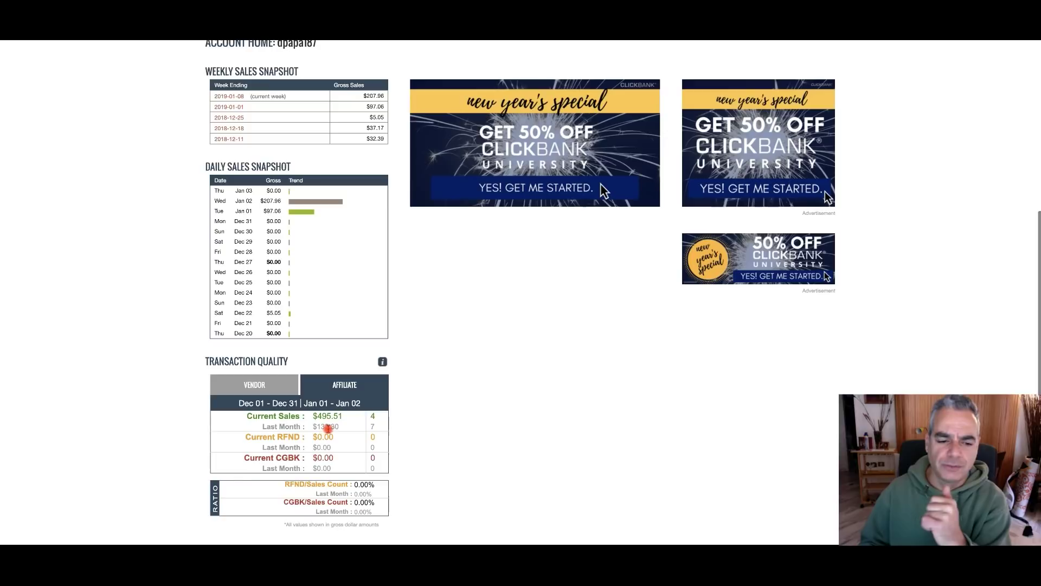
mouse_move(330, 427)
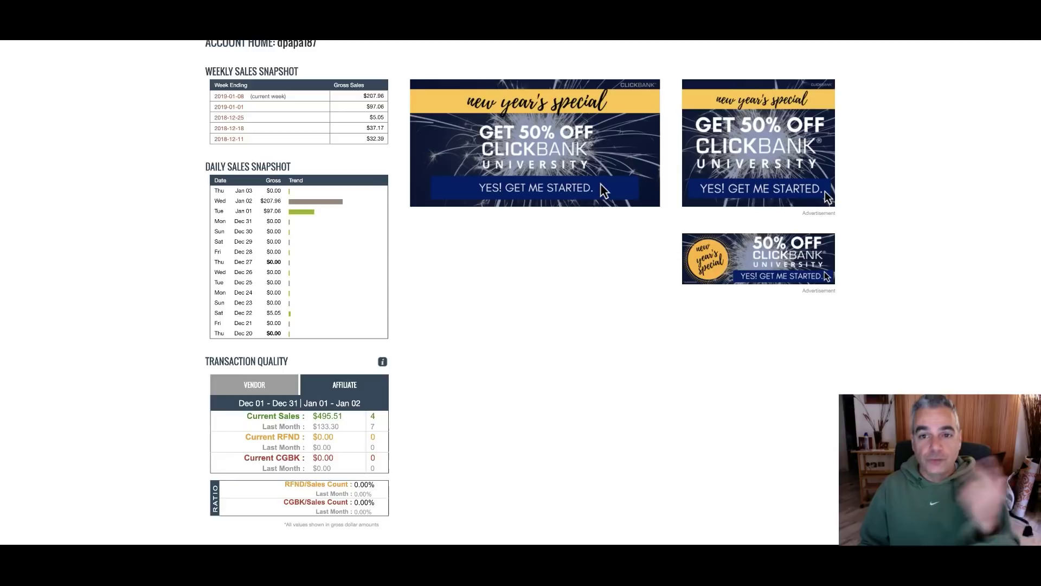
mouse_move(315, 100)
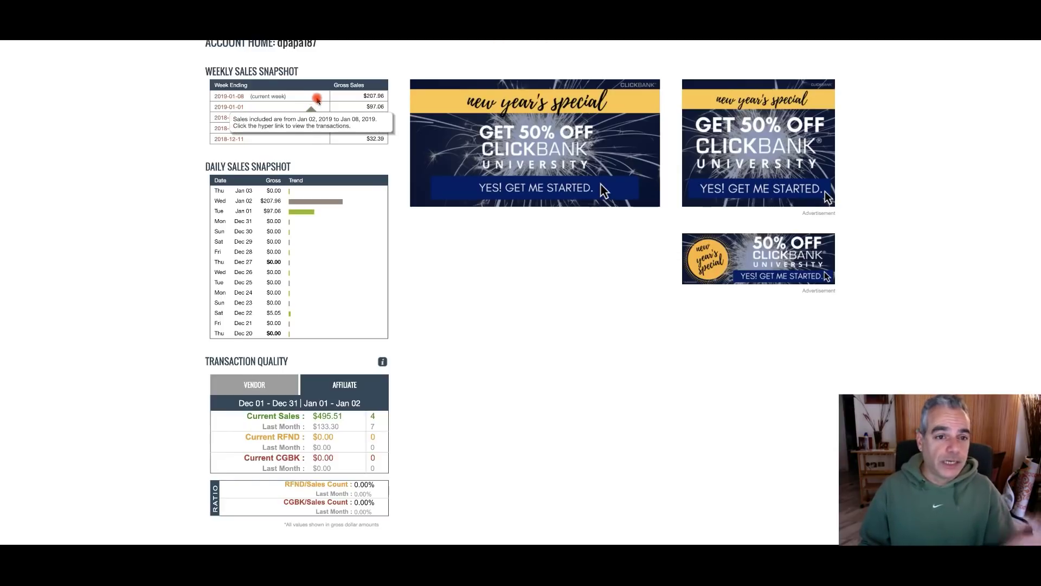
scroll(317, 100, "up", 2)
scroll(316, 99, "up", 4)
scroll(317, 100, "down", 2)
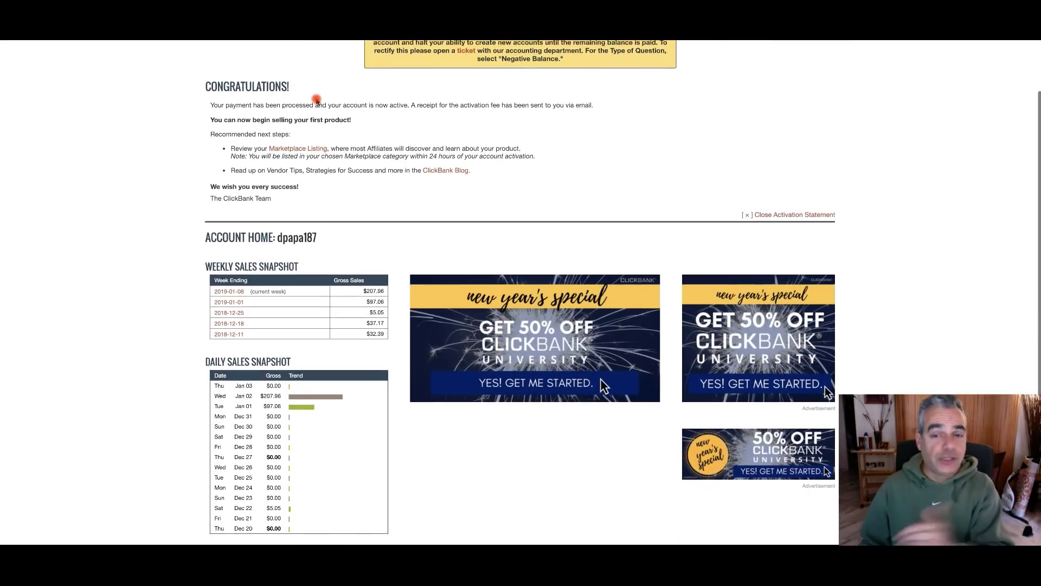